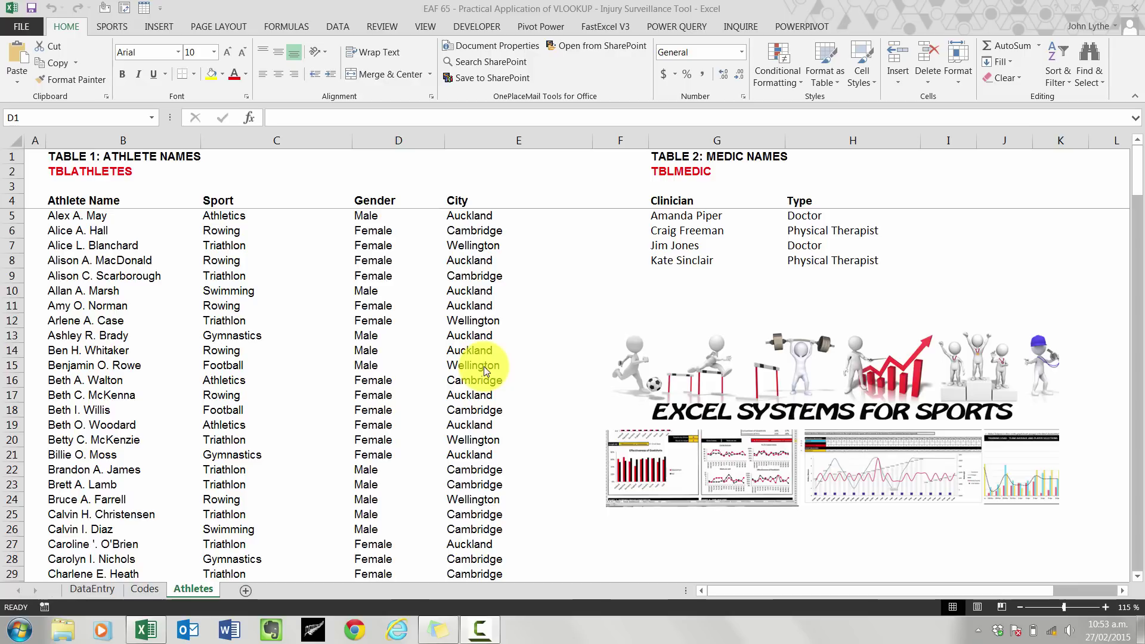
# Name the four clinician names in G5:G8 listMedic
pyautogui.click(673, 219)
pyautogui.moveTo(672, 226); pyautogui.dragTo(710, 263)
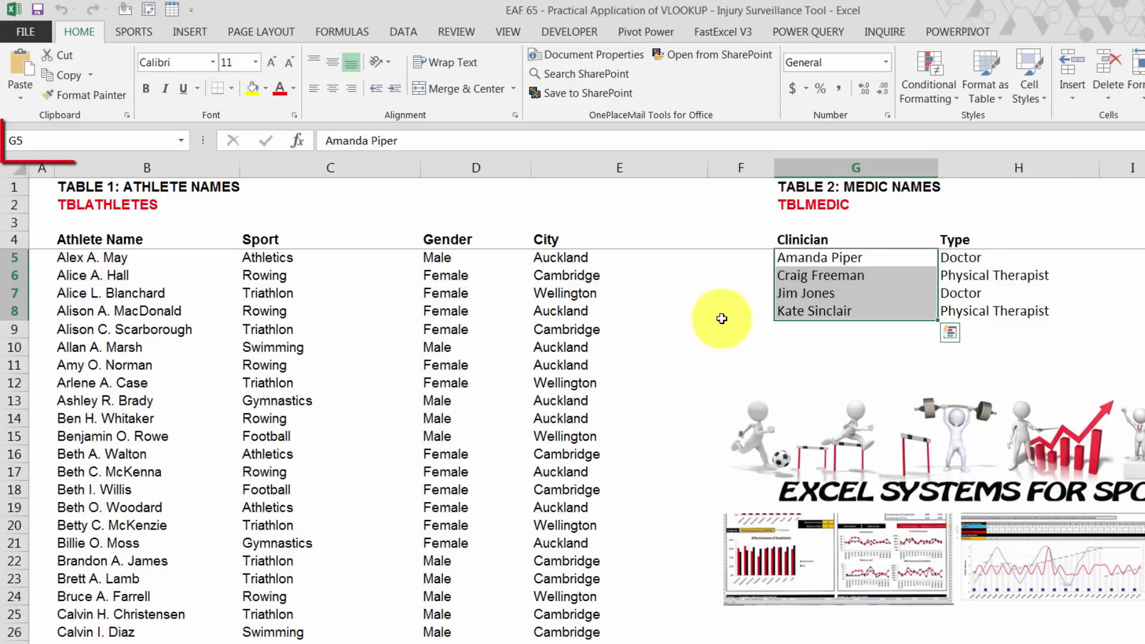
pyautogui.click(40, 149)
pyautogui.write('list')
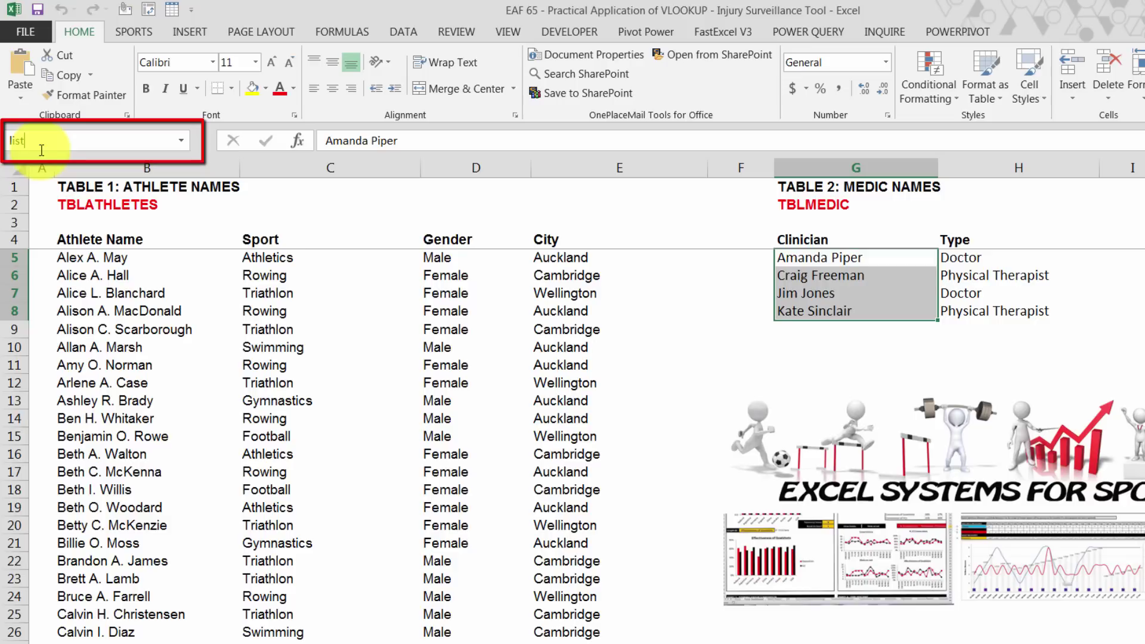
pyautogui.write('Medic')
pyautogui.press('Return')
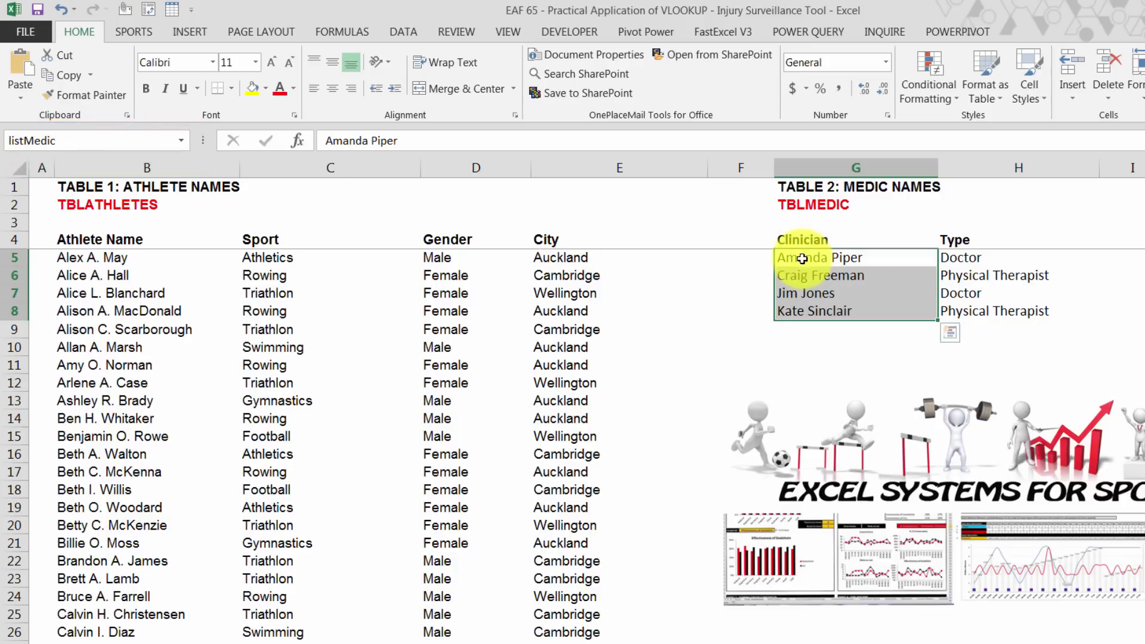
# Name the whole medic table G5:H8 tableMedic
pyautogui.click(837, 264)
pyautogui.moveTo(836, 264); pyautogui.dragTo(965, 309)
pyautogui.click(60, 139)
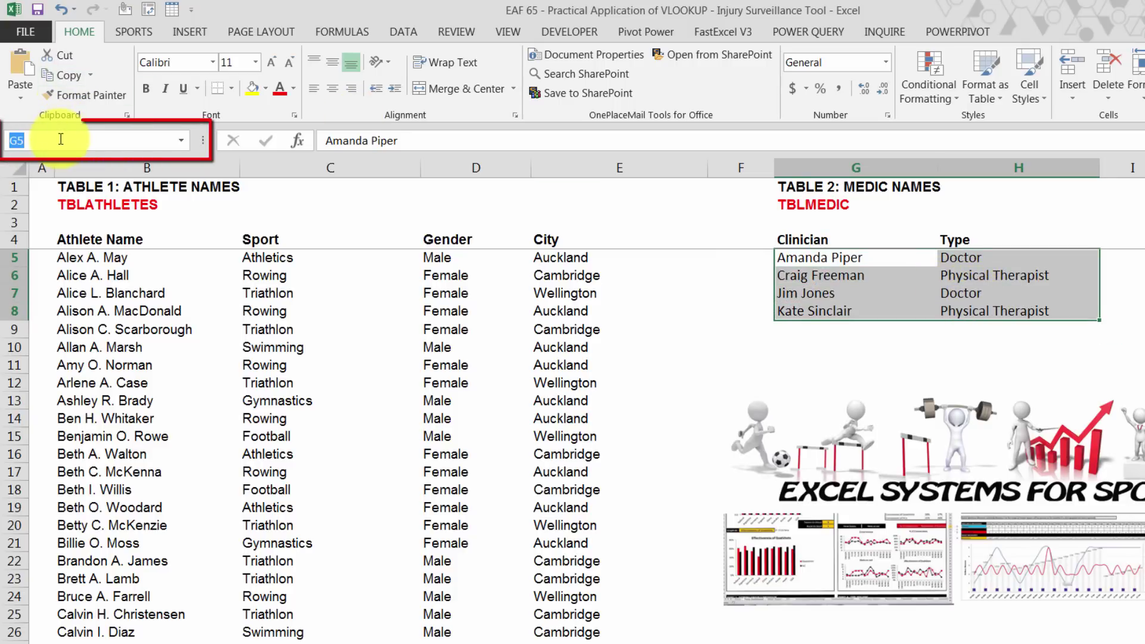
pyautogui.write('table')
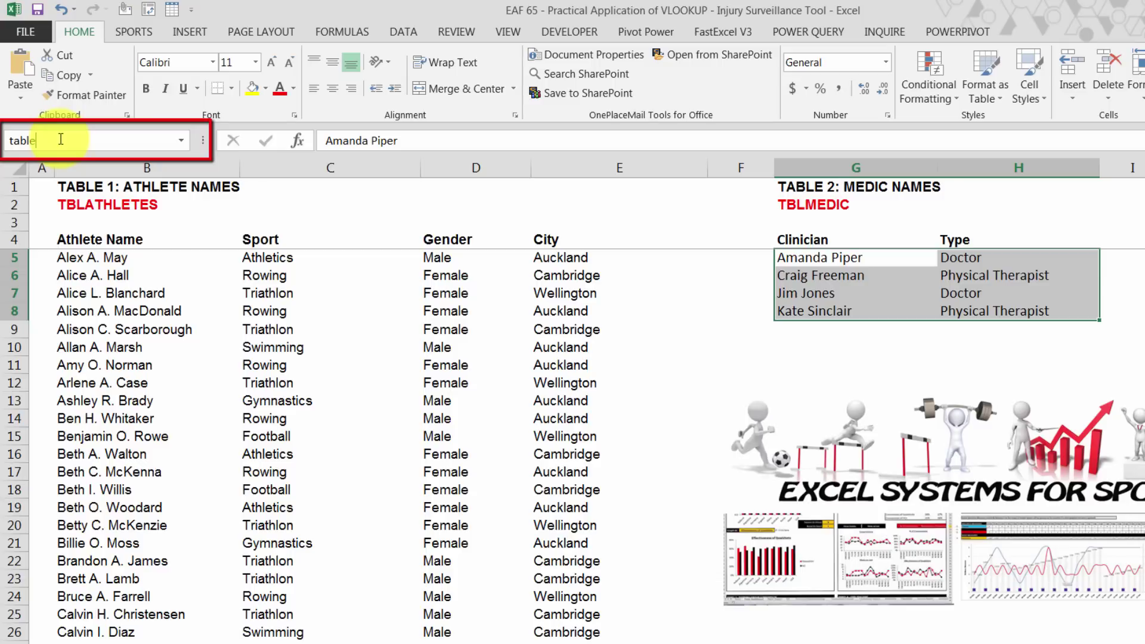
pyautogui.write('Medic')
pyautogui.press('Return')
# Name the athlete name column, from B5 down to the last athlete, listAthletes
pyautogui.doubleClick(101, 258)
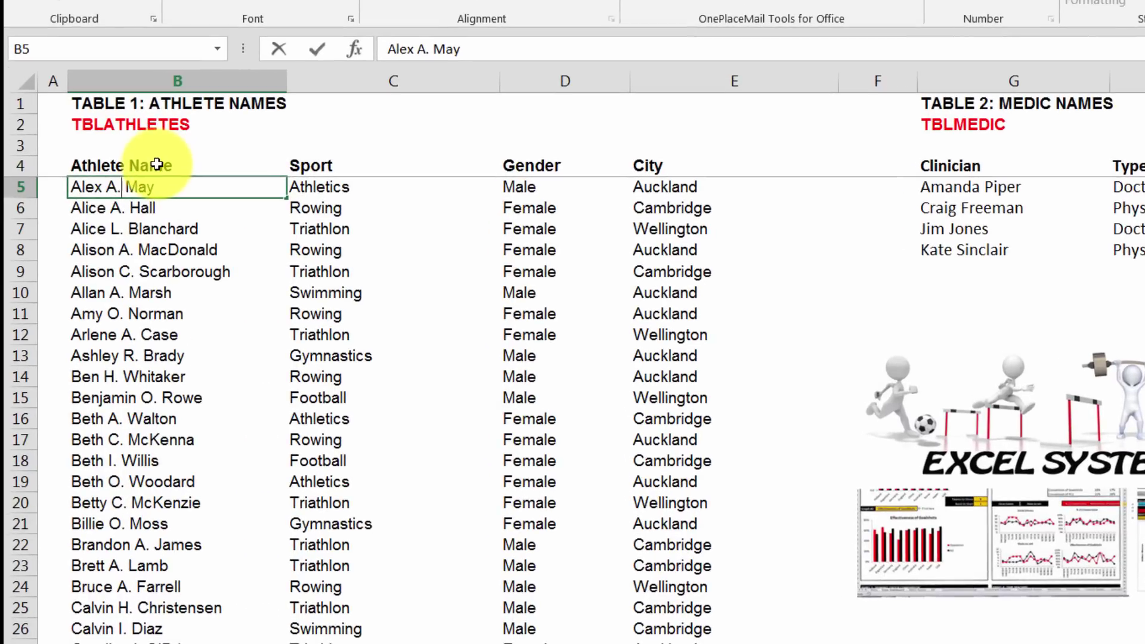
pyautogui.click(119, 246)
pyautogui.click(139, 186)
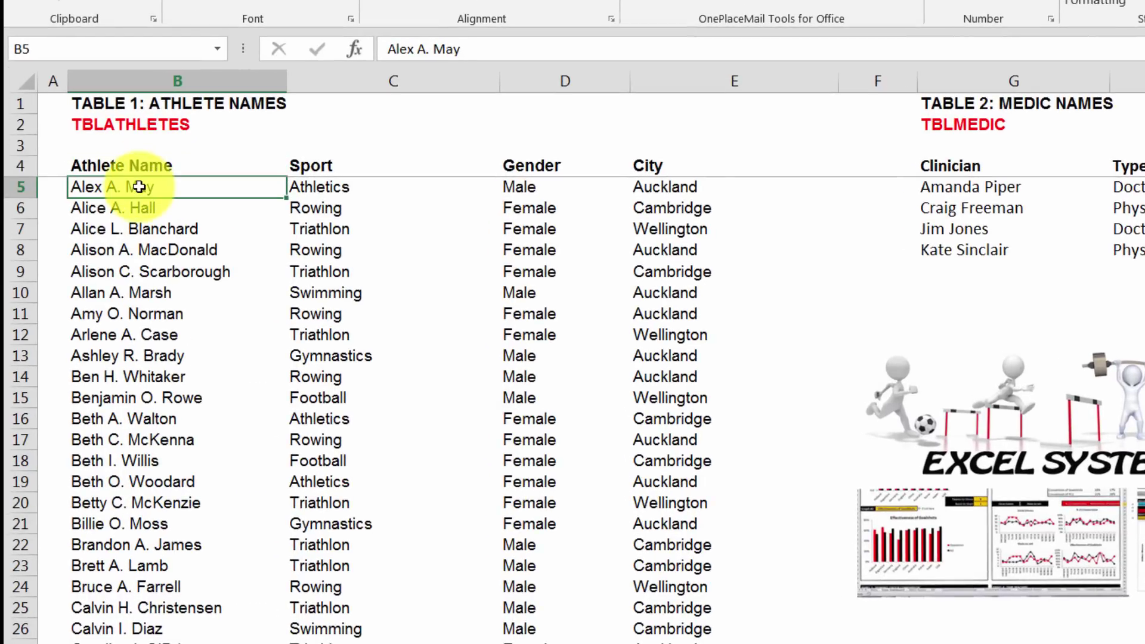
pyautogui.hotkey('ctrl', 'shift', 'Down')
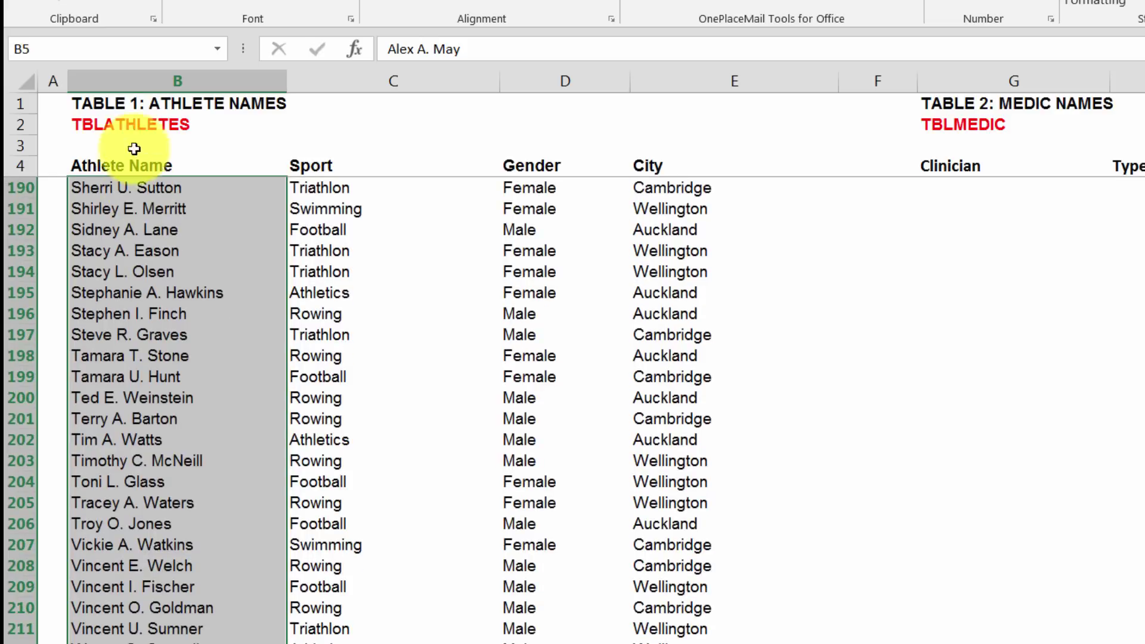
pyautogui.click(93, 51)
pyautogui.write('listAth')
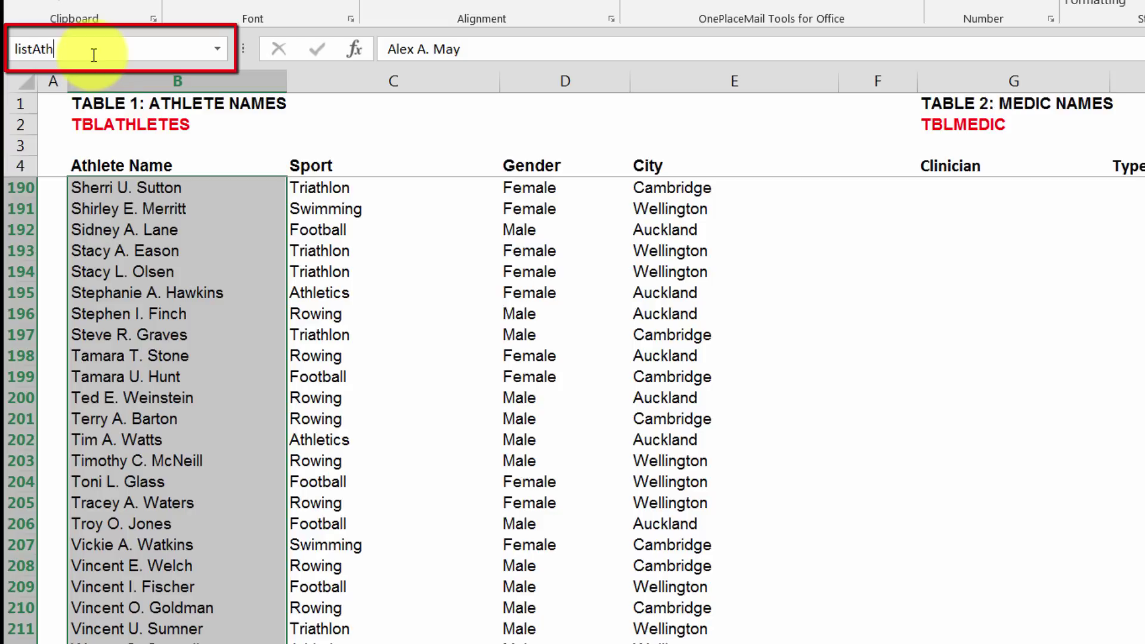
pyautogui.write('letes')
pyautogui.press('Return')
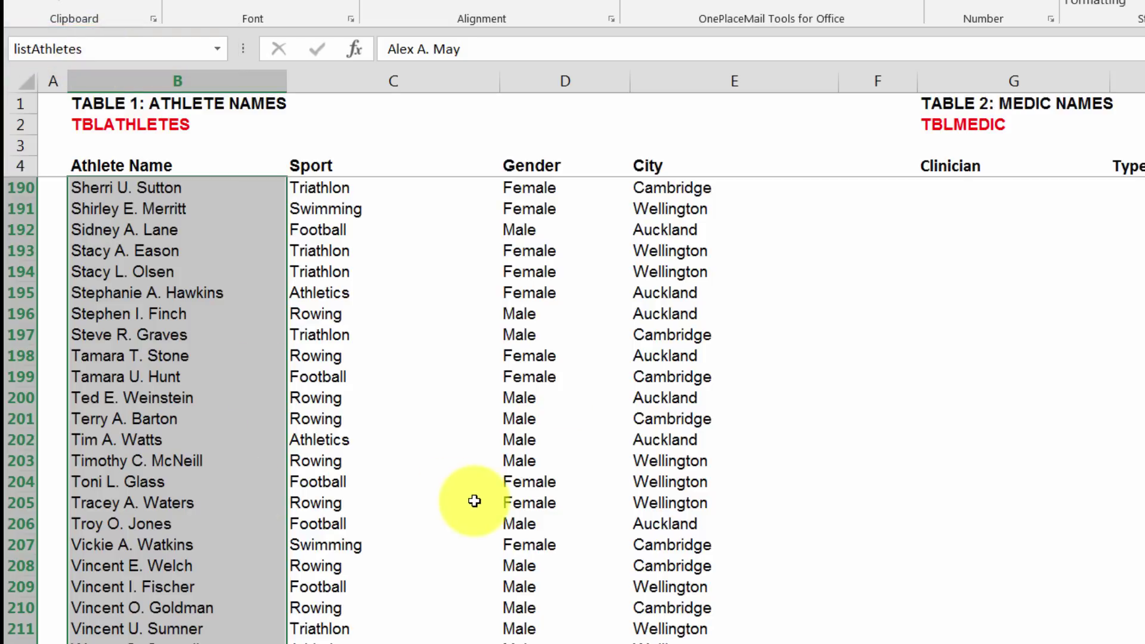
# Name the full athlete table B5:E214 tableAthletes and return to the top
pyautogui.hotkey('ctrl', 'Home')
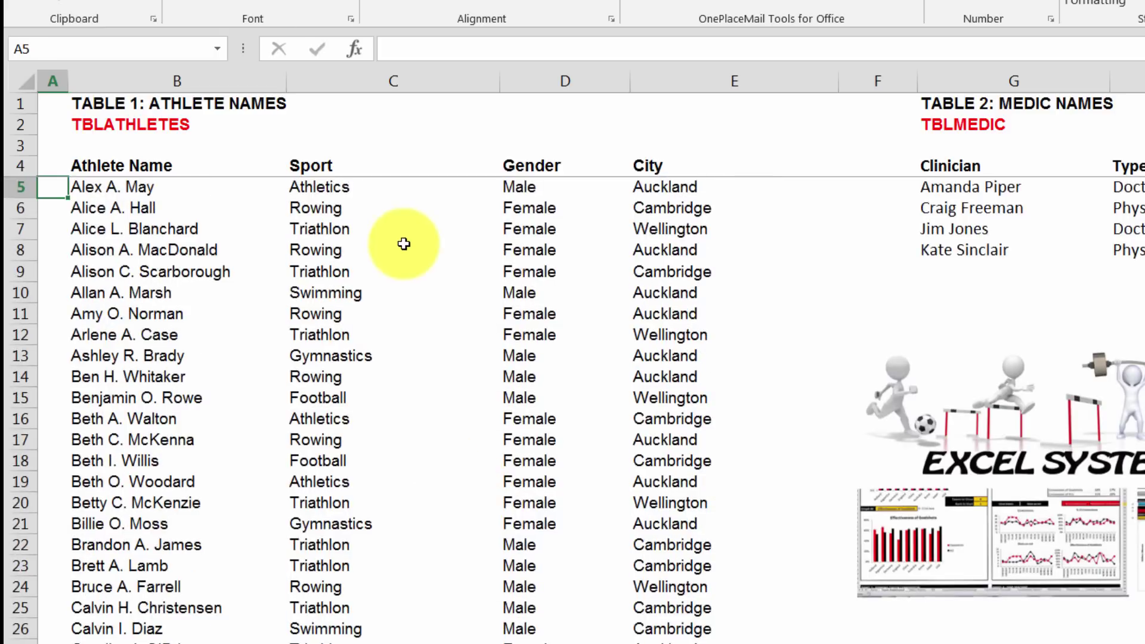
pyautogui.click(155, 187)
pyautogui.moveTo(421, 191); pyautogui.dragTo(674, 192)
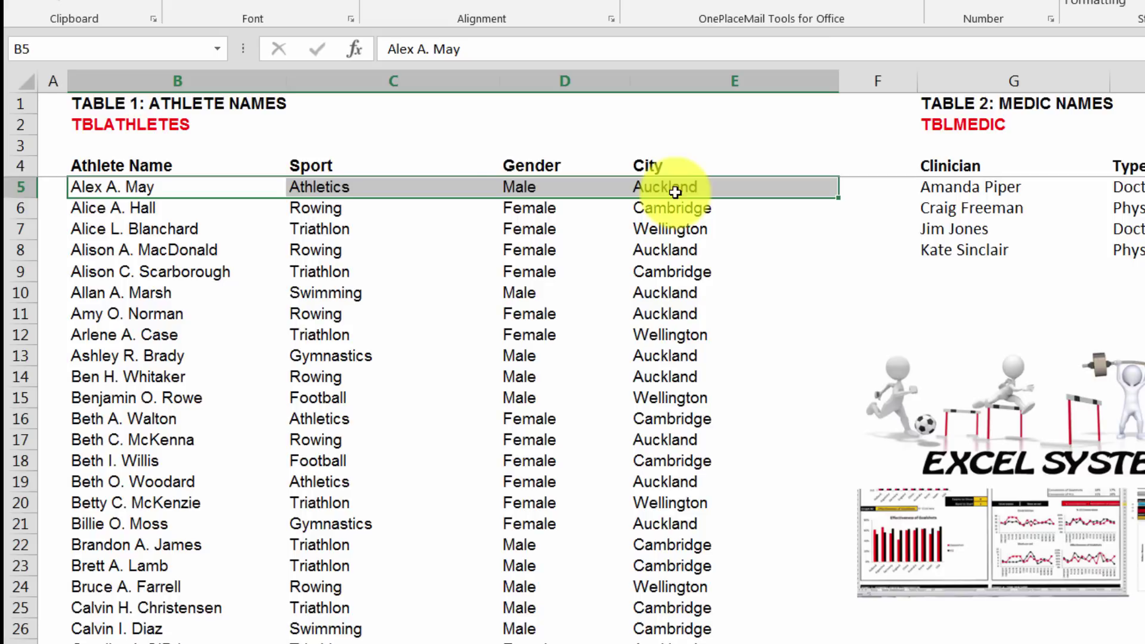
pyautogui.hotkey('ctrl', 'shift', 'Down')
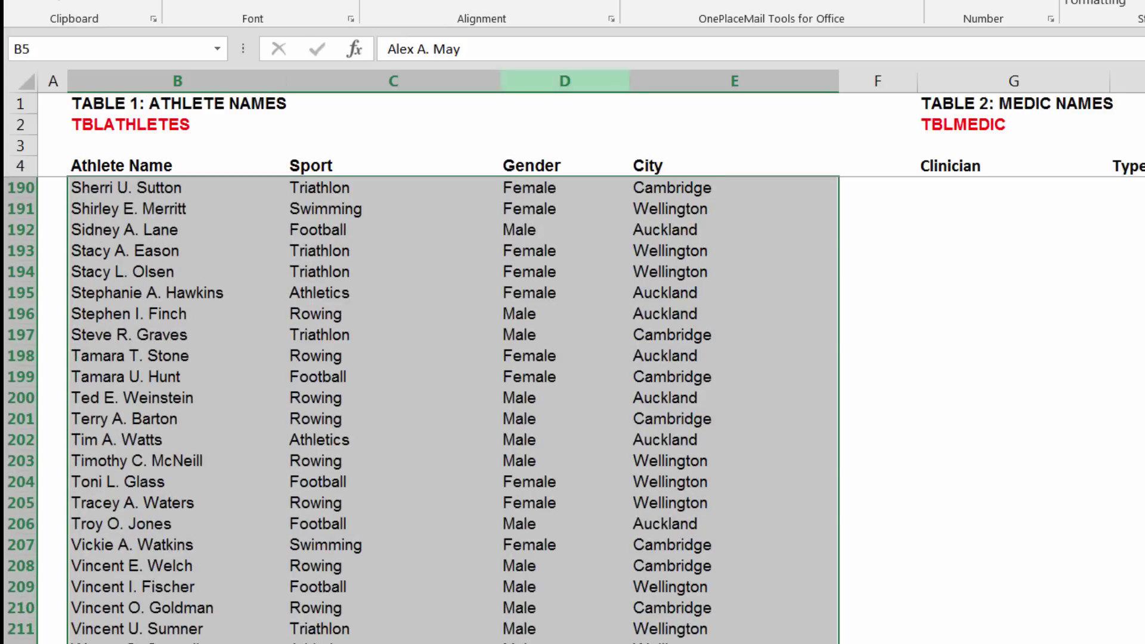
pyautogui.click(87, 49)
pyautogui.write('table')
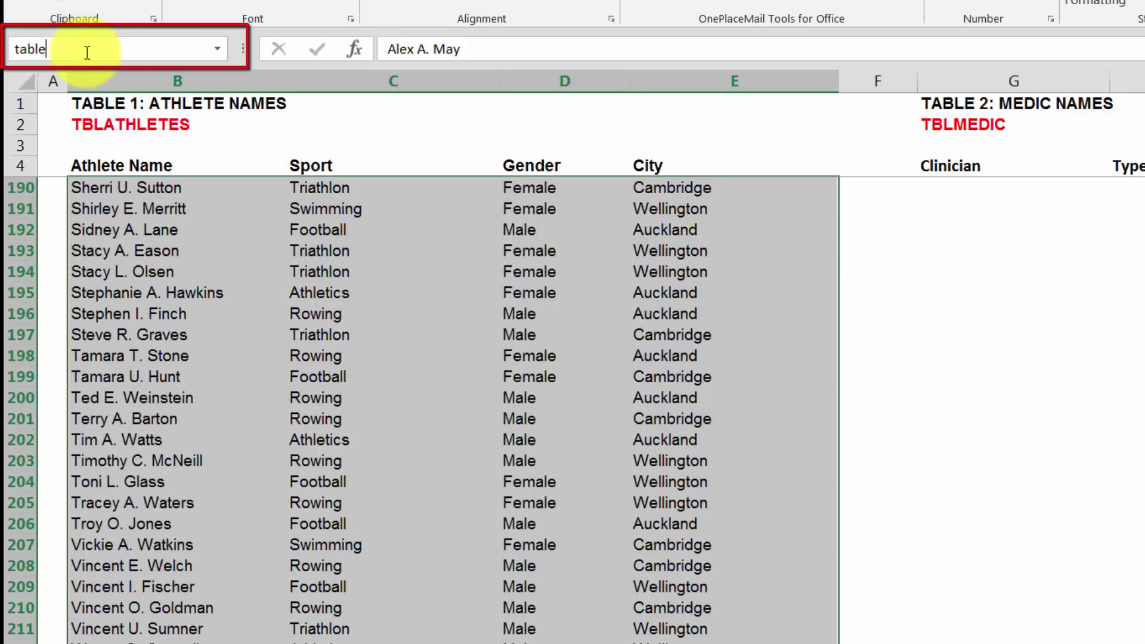
pyautogui.write('Athletes')
pyautogui.press('Return')
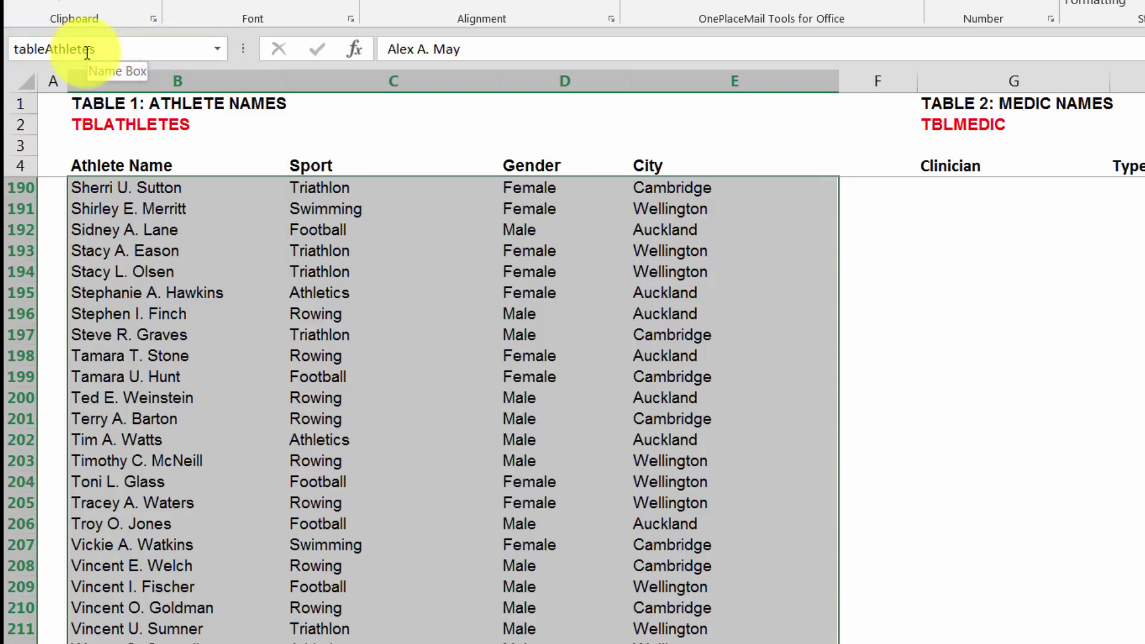
pyautogui.hotkey('ctrl', 'Home')
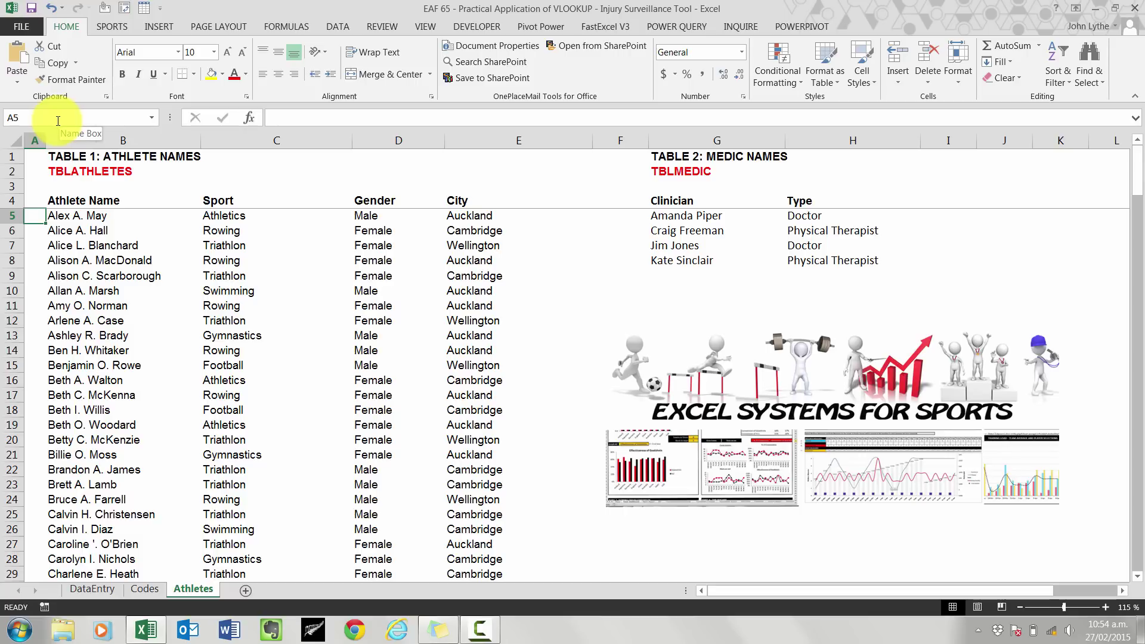
# Switch to the Codes sheet and move to the first Orchard code, HXXX
pyautogui.click(150, 589)
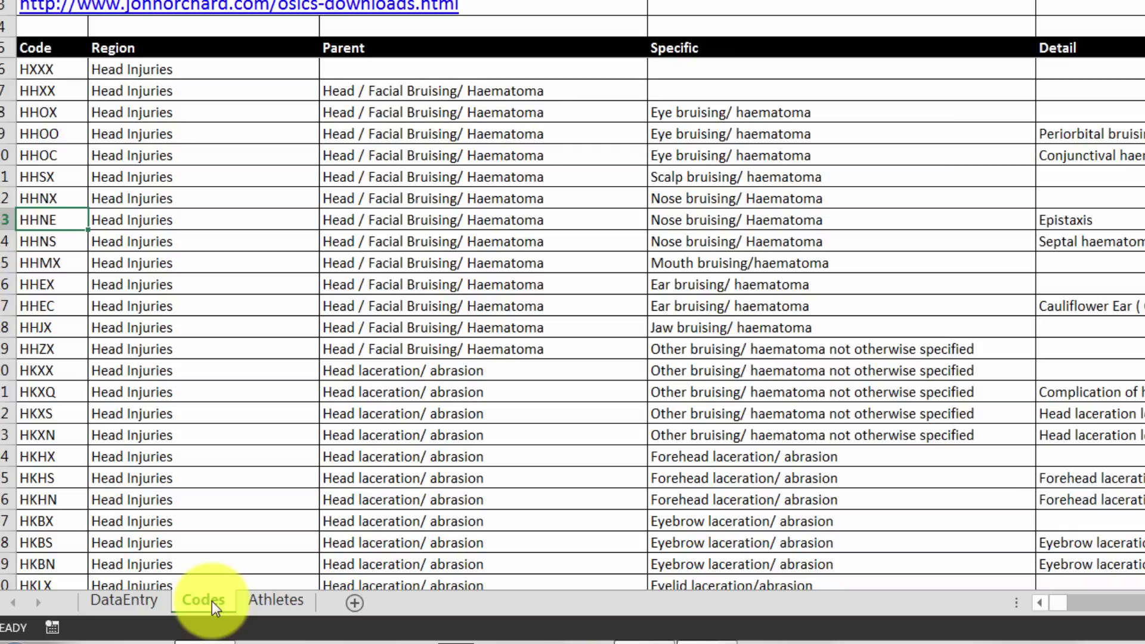
pyautogui.press('Up')
pyautogui.press('Up')
pyautogui.press('Up')
pyautogui.press('Up')
pyautogui.press('Up')
pyautogui.press('Up')
pyautogui.press('Up')
pyautogui.press('Up')
pyautogui.press('Down')
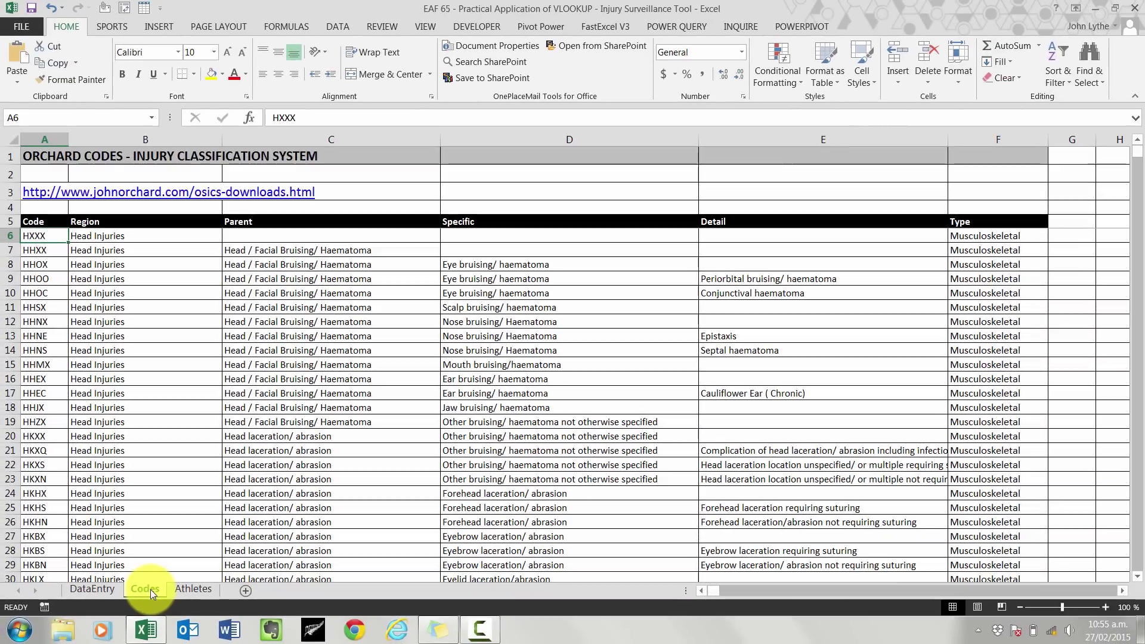
# Name the Orchard code table, from row 6 across to Type and down to the end, tableCodes
pyautogui.hotkey('shift', 'Right')
pyautogui.hotkey('shift', 'Right')
pyautogui.hotkey('shift', 'Right')
pyautogui.hotkey('shift', 'Right')
pyautogui.hotkey('shift', 'Right')
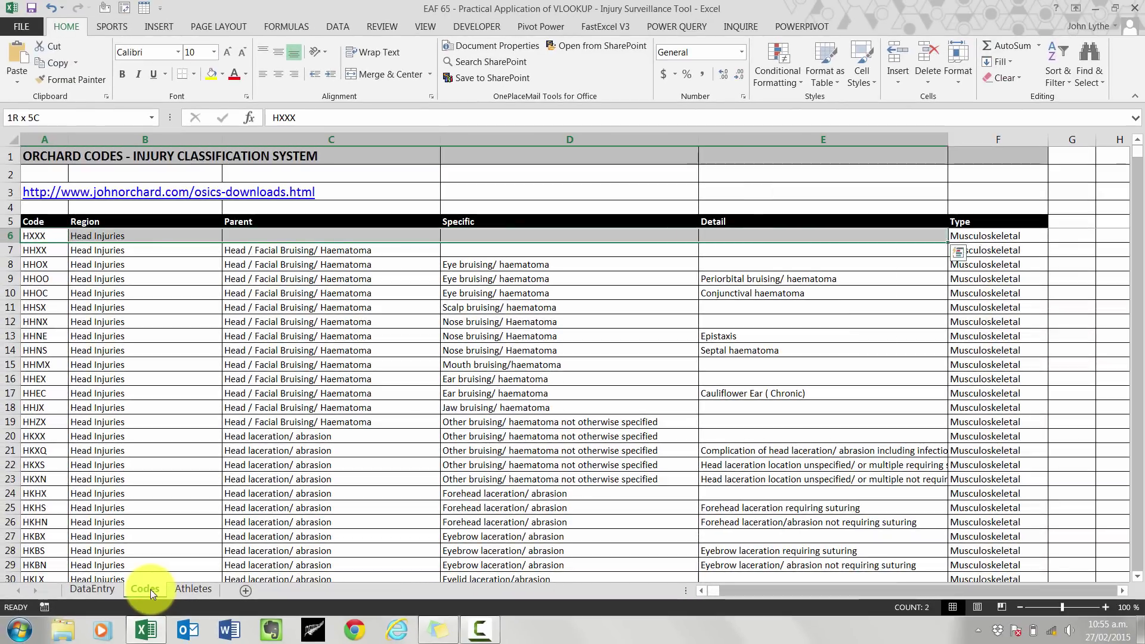
pyautogui.hotkey('ctrl', 'shift', 'Down')
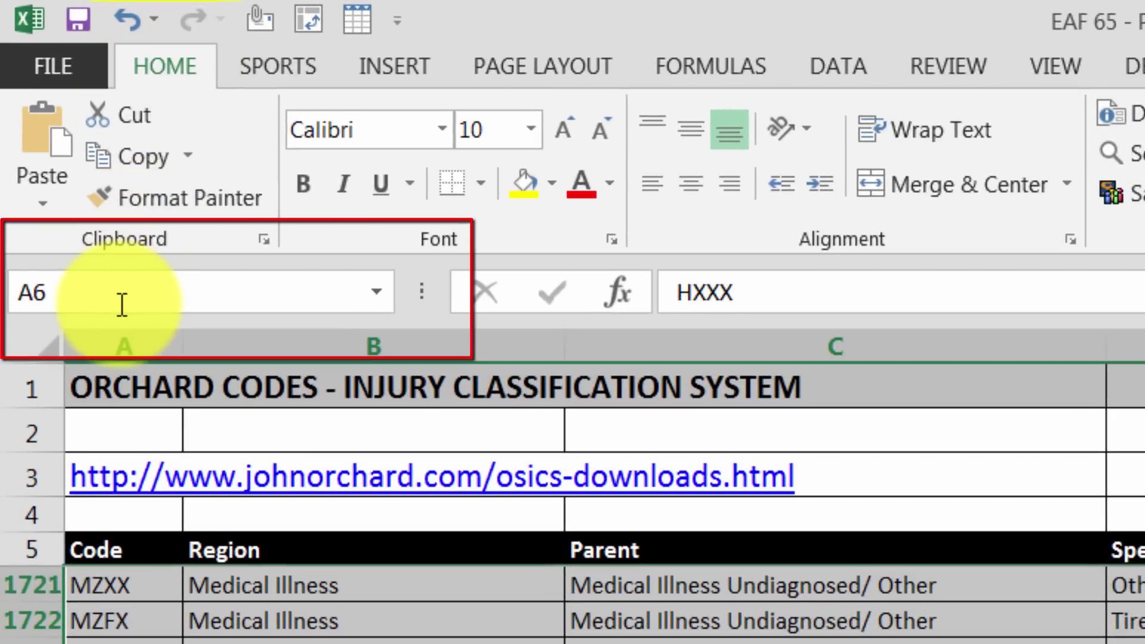
pyautogui.click(122, 305)
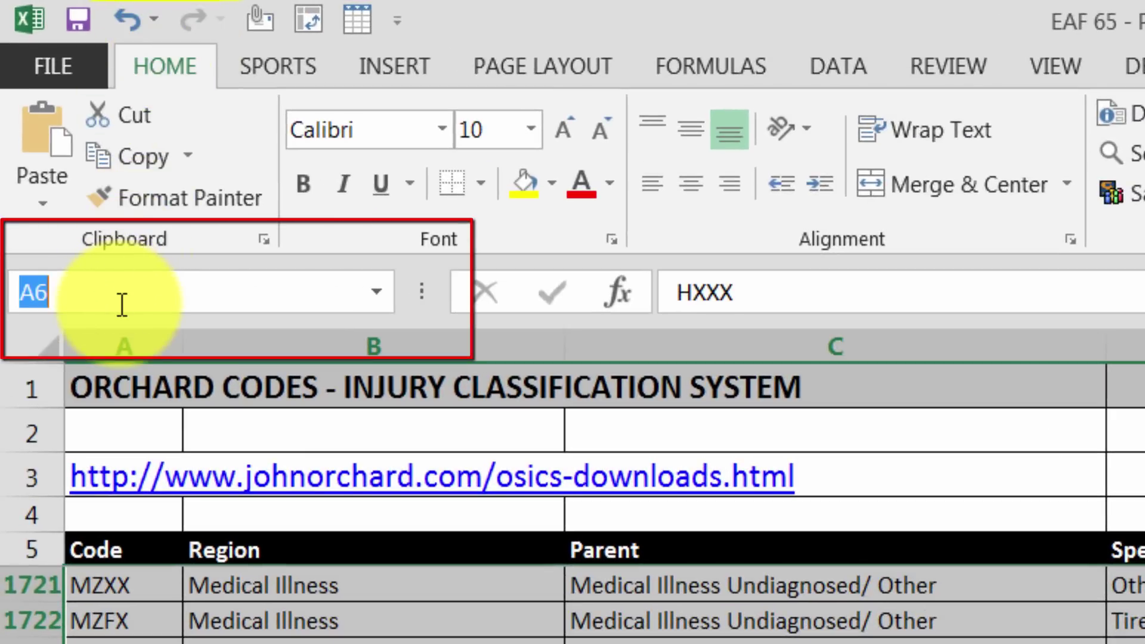
pyautogui.write('tableCo')
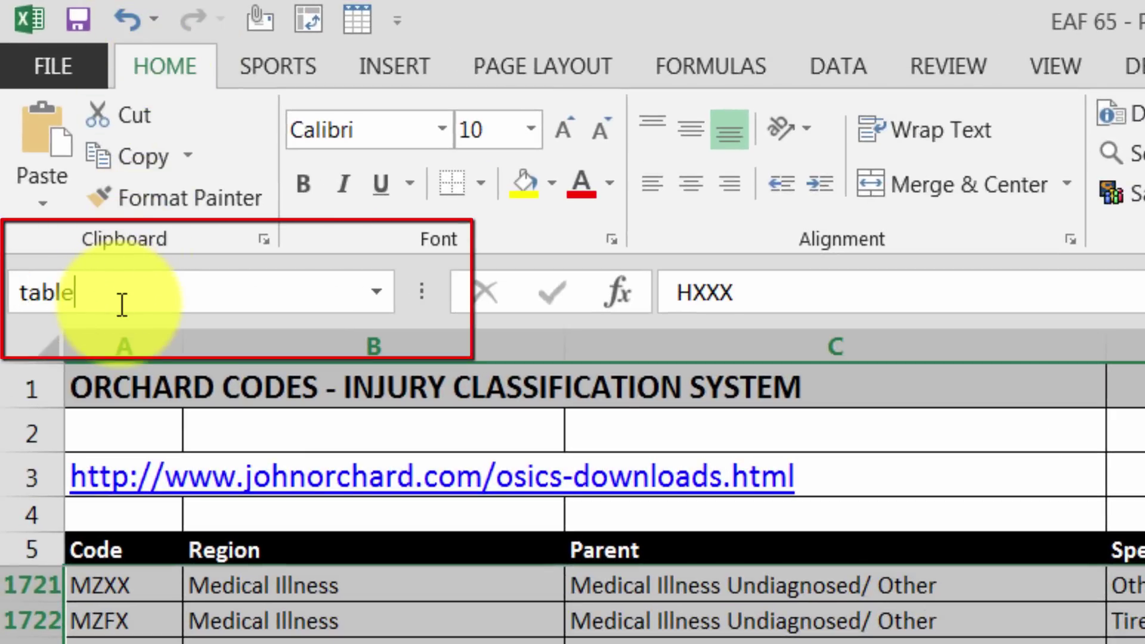
pyautogui.write('des')
pyautogui.press('Return')
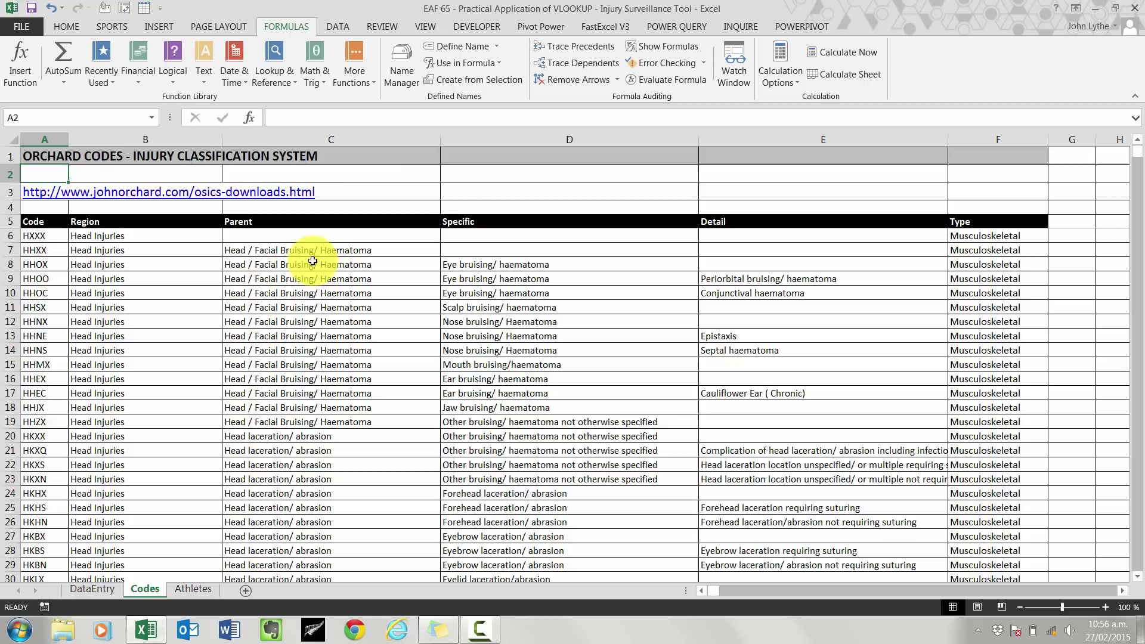
# In Name Manager, widen the Value and Refers To columns and check listMedic's reference
pyautogui.click(395, 69)
pyautogui.moveTo(396, 143); pyautogui.dragTo(125, 216)
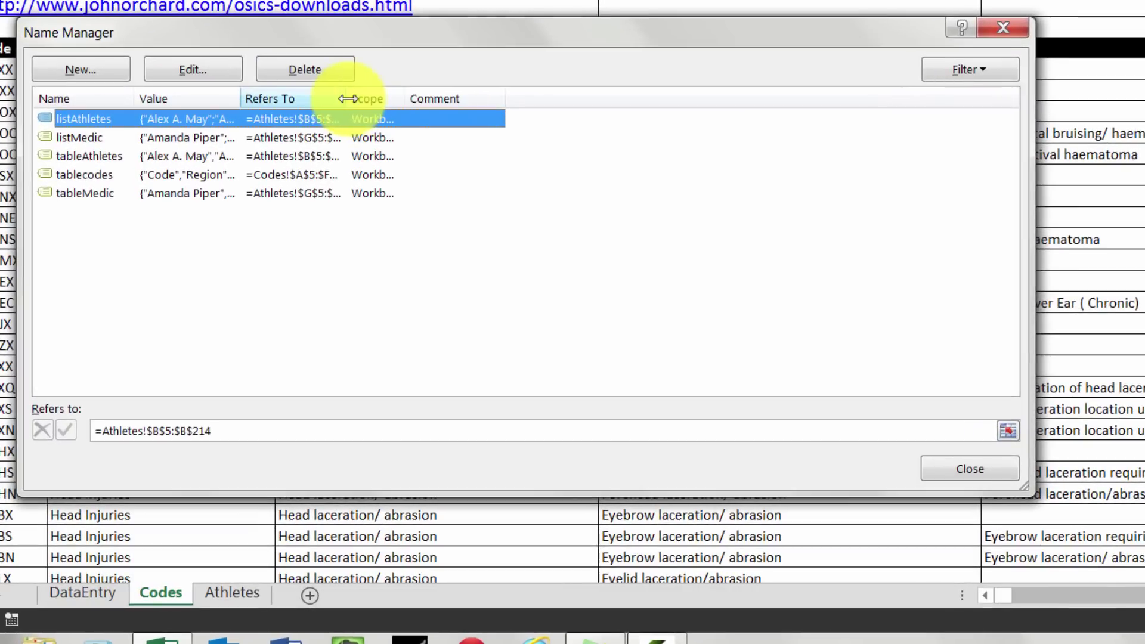
pyautogui.moveTo(348, 99); pyautogui.dragTo(753, 140)
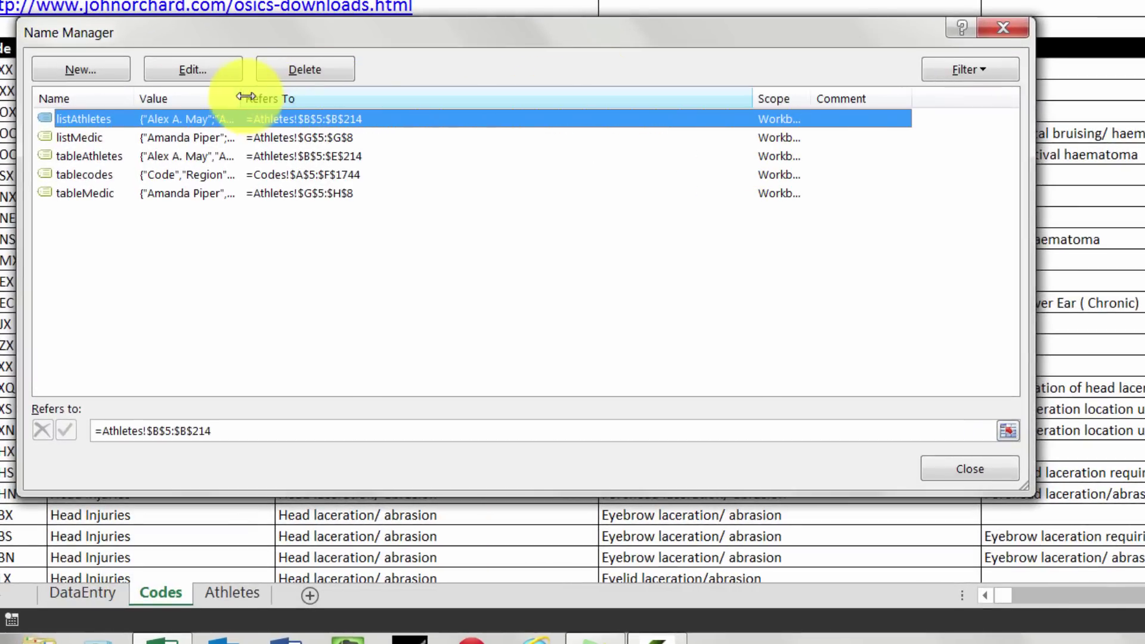
pyautogui.moveTo(243, 98); pyautogui.dragTo(380, 115)
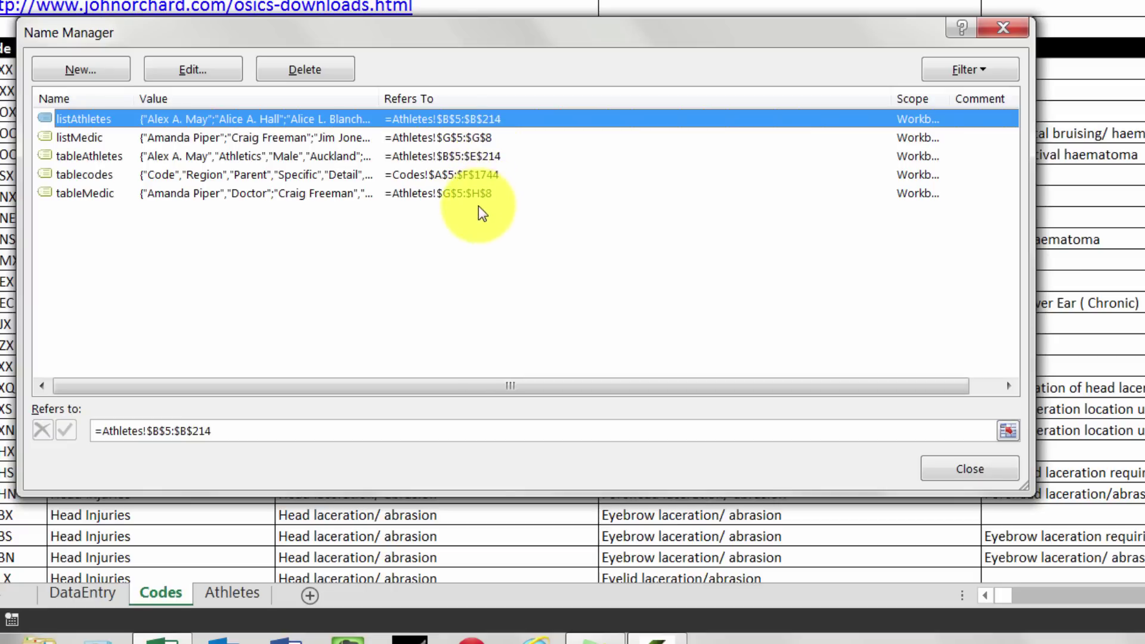
pyautogui.click(489, 141)
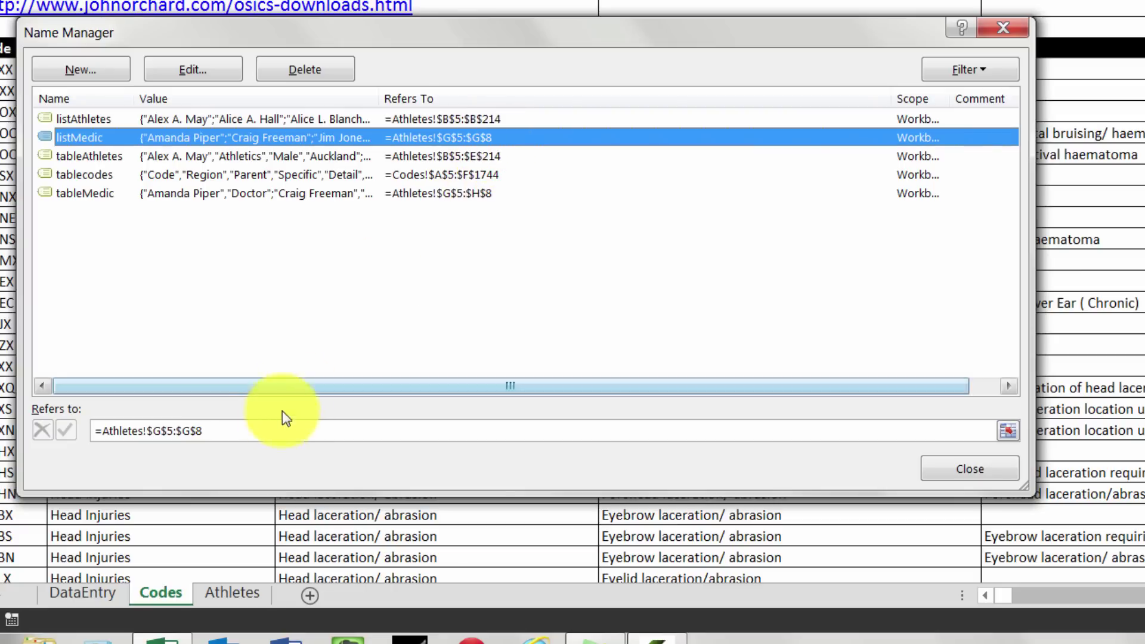
pyautogui.click(264, 426)
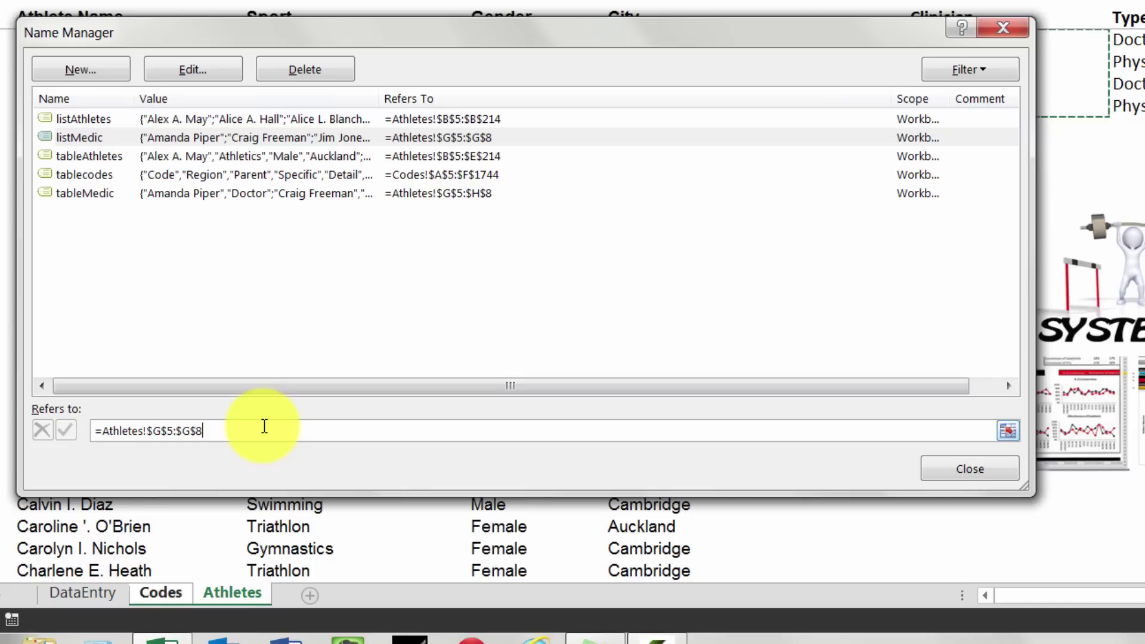
# Close Name Manager and open Data Validation for Consultation Date cell A6 on DataEntry
pyautogui.click(953, 463)
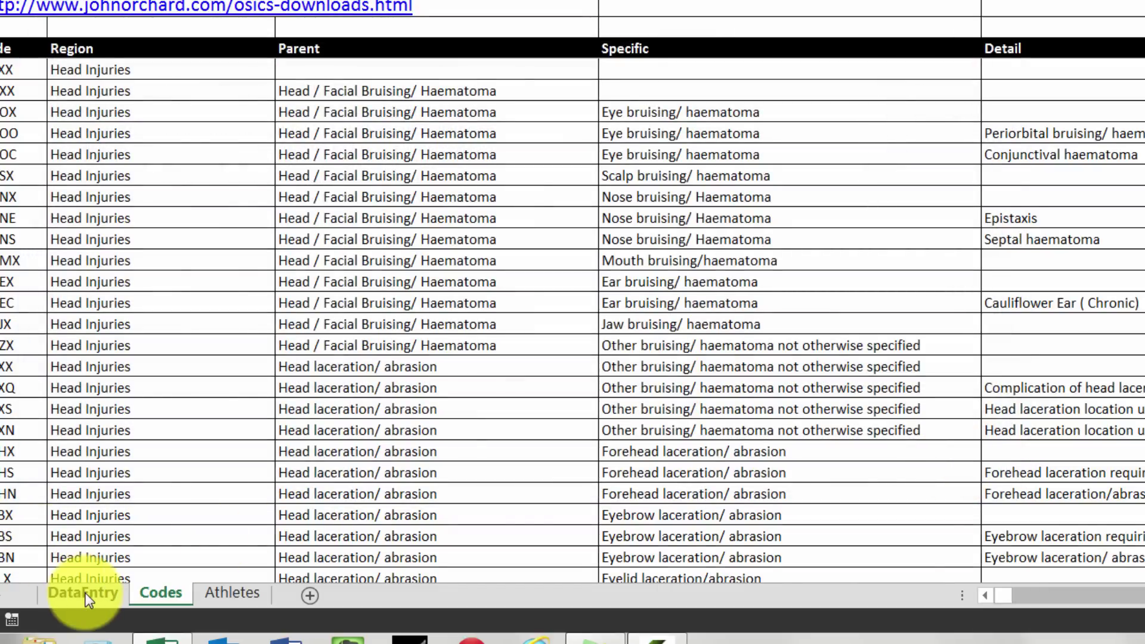
pyautogui.click(85, 593)
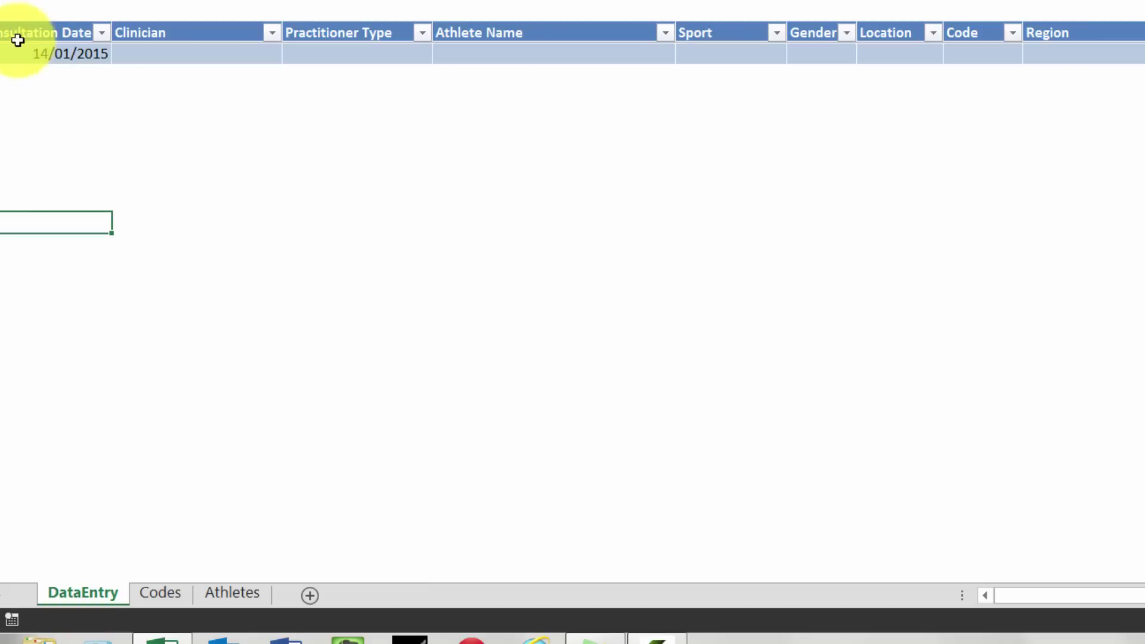
pyautogui.press('Up')
pyautogui.click(11, 12)
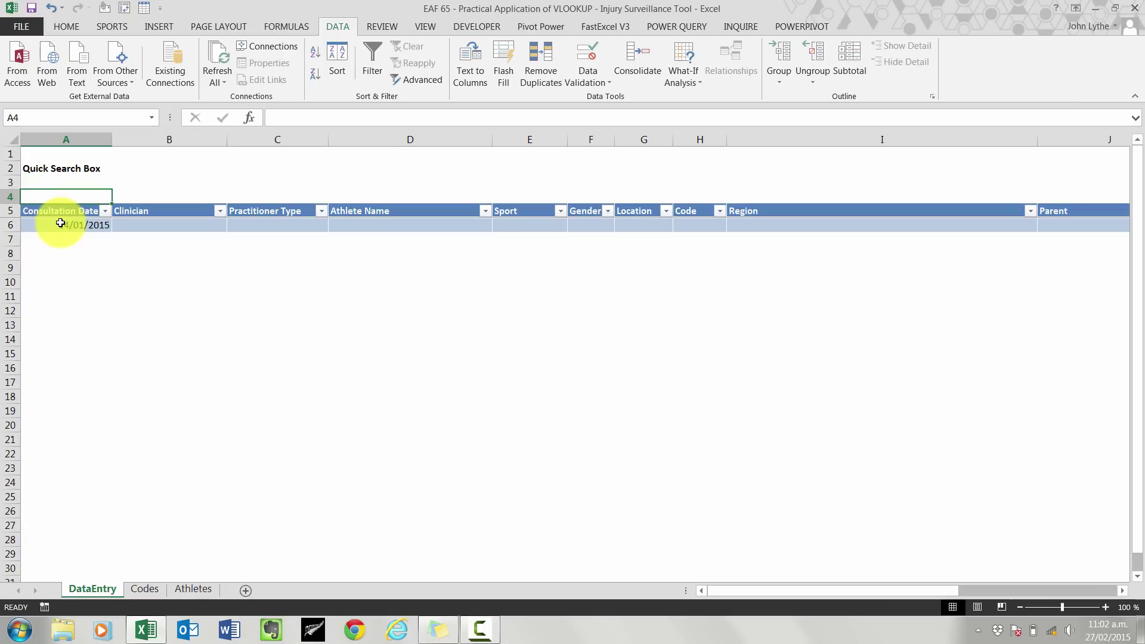
pyautogui.click(56, 224)
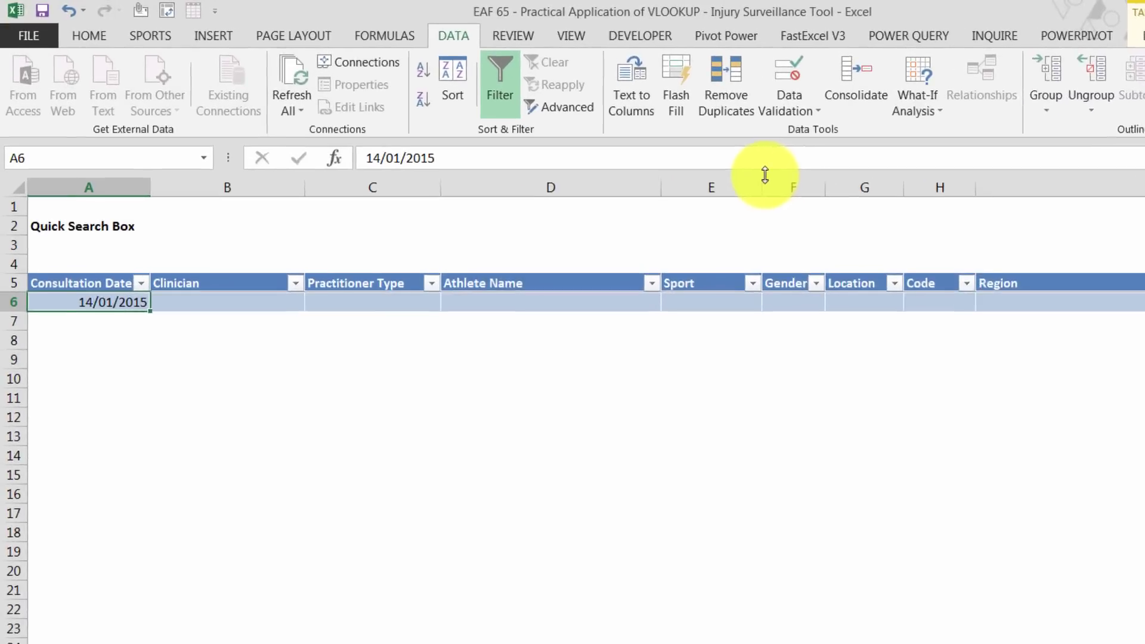
pyautogui.click(677, 98)
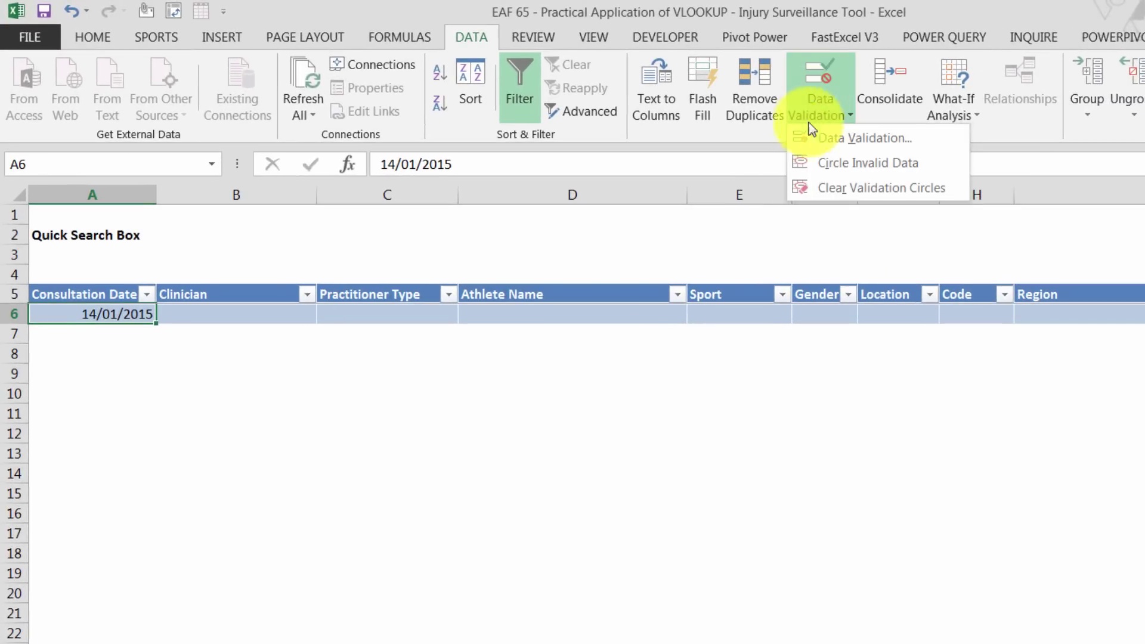
pyautogui.click(814, 137)
# Restrict A6 to dates between 1/1/2000 and 31/12/2016
pyautogui.moveTo(516, 231); pyautogui.dragTo(390, 194)
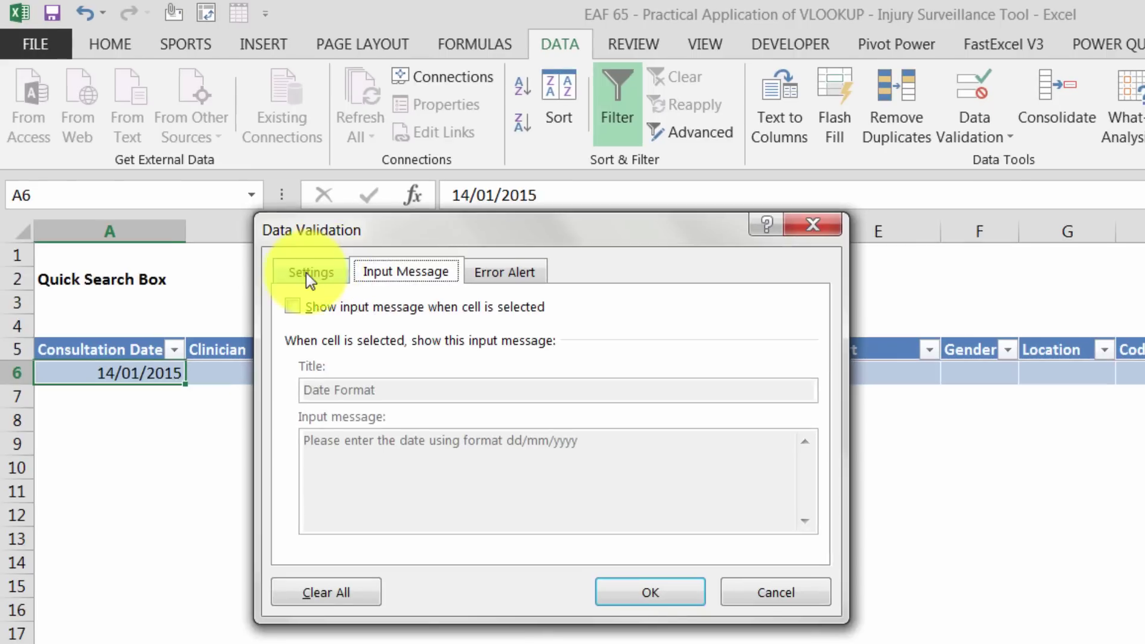
pyautogui.click(306, 273)
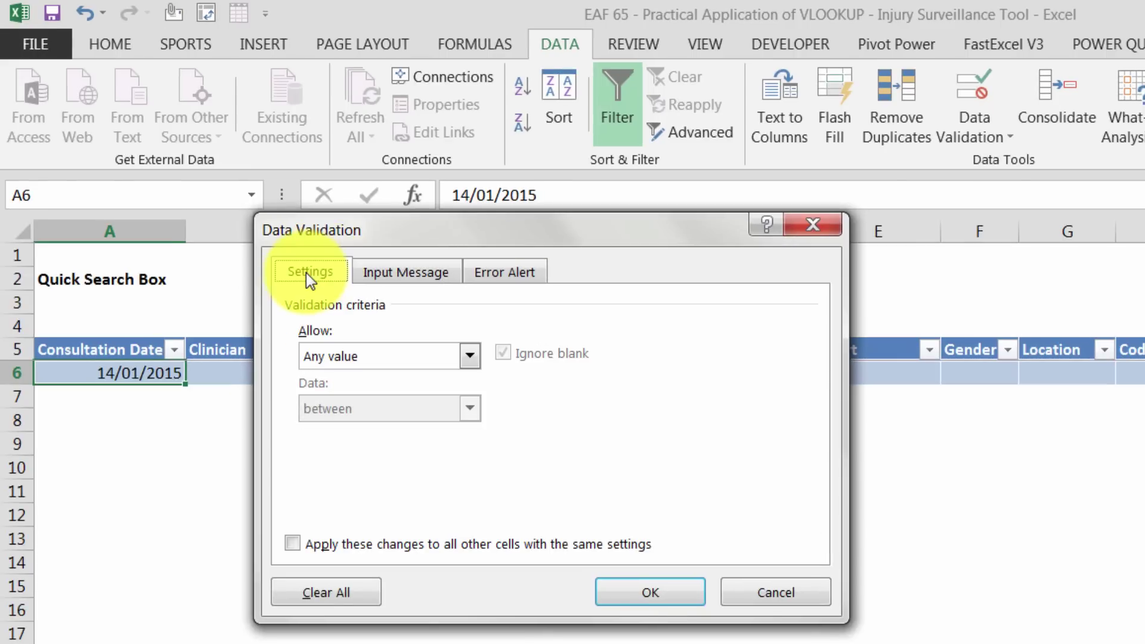
pyautogui.click(471, 358)
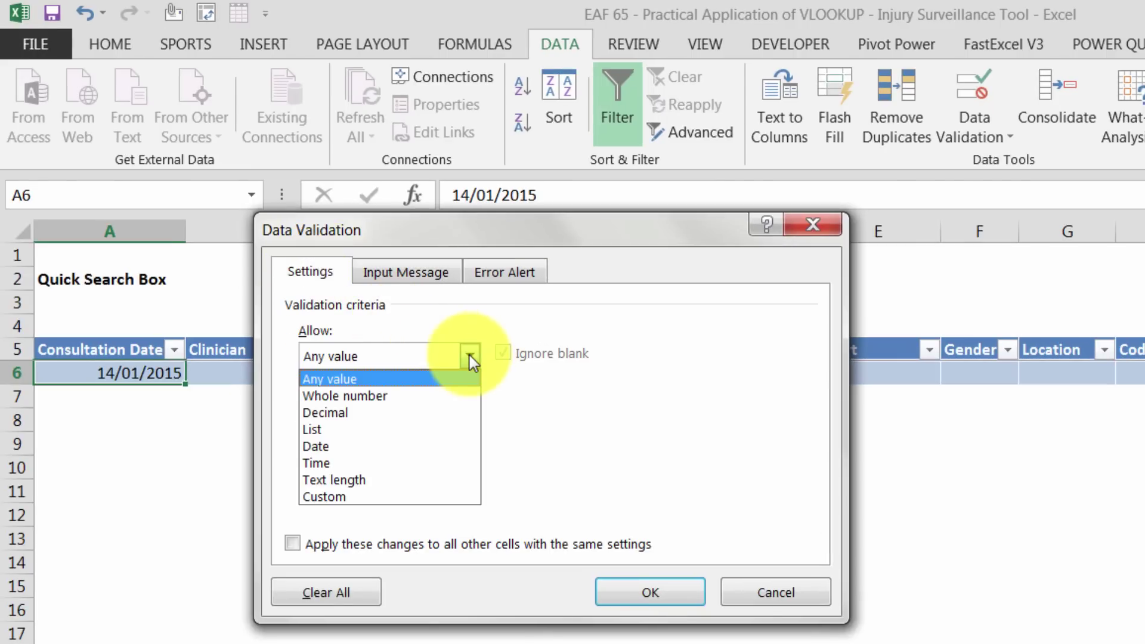
pyautogui.click(374, 446)
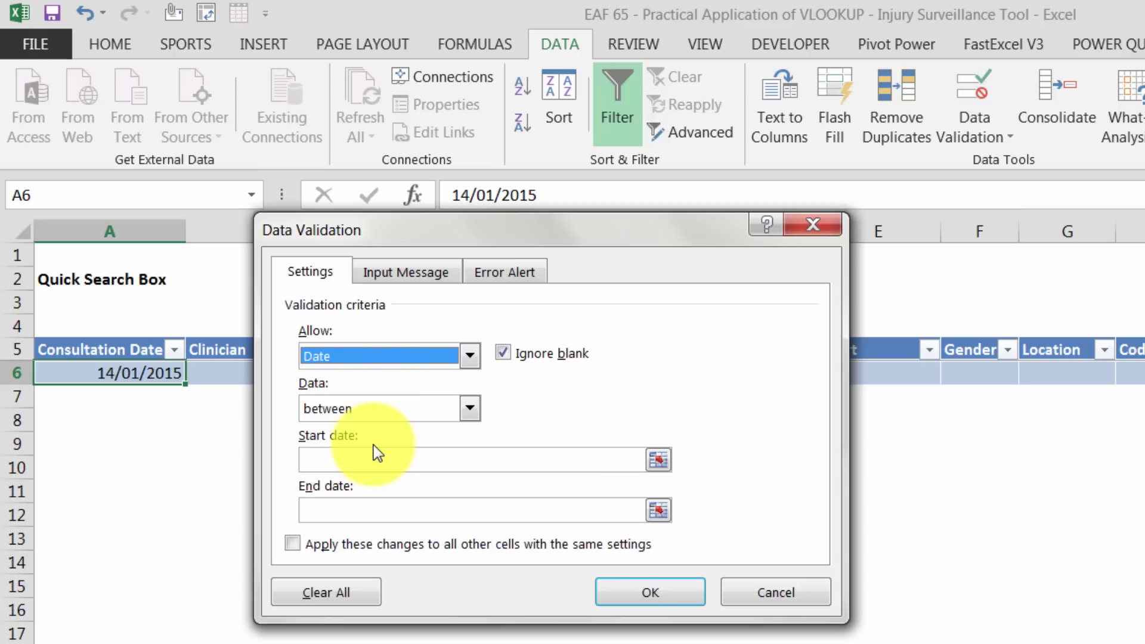
pyautogui.click(352, 463)
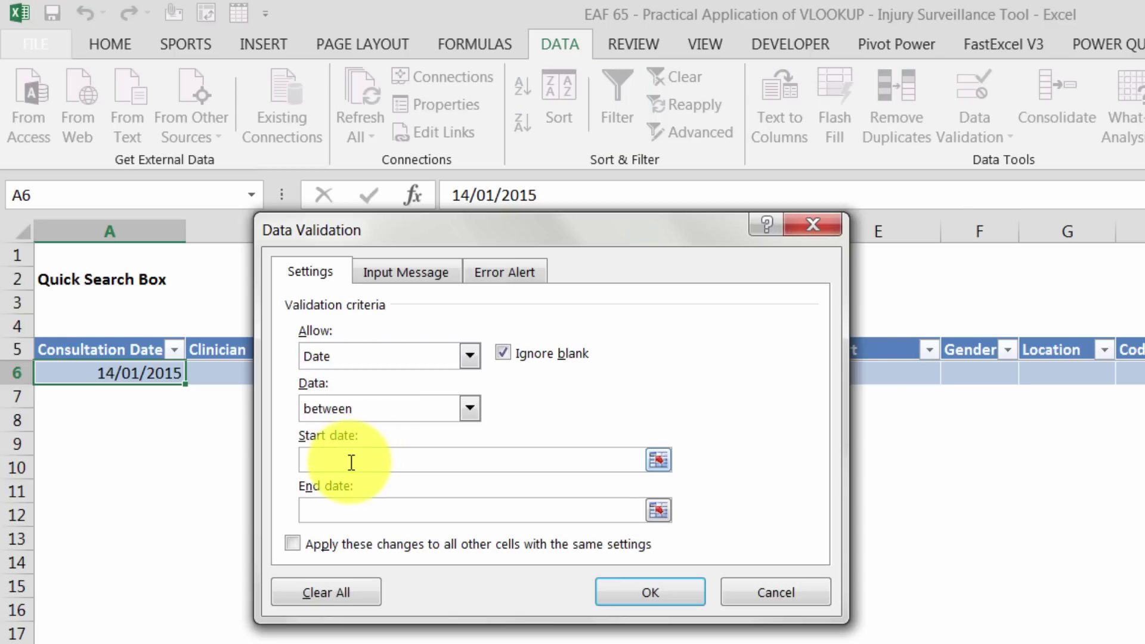
pyautogui.write('1/1/20009')
pyautogui.click(348, 506)
pyautogui.write('31')
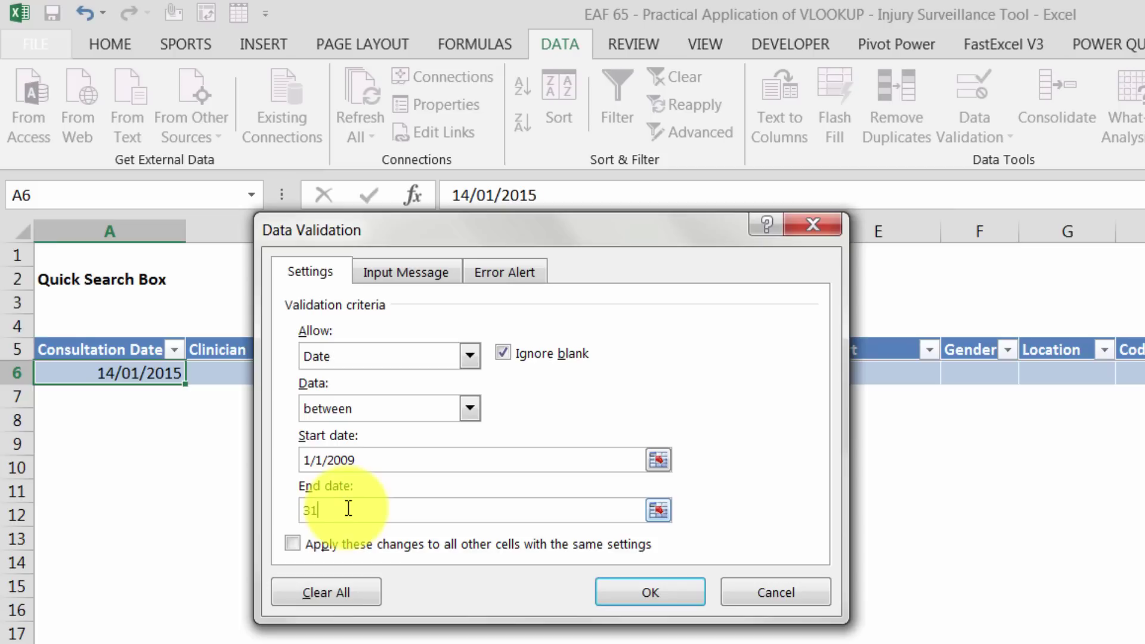
pyautogui.write('/12/2016')
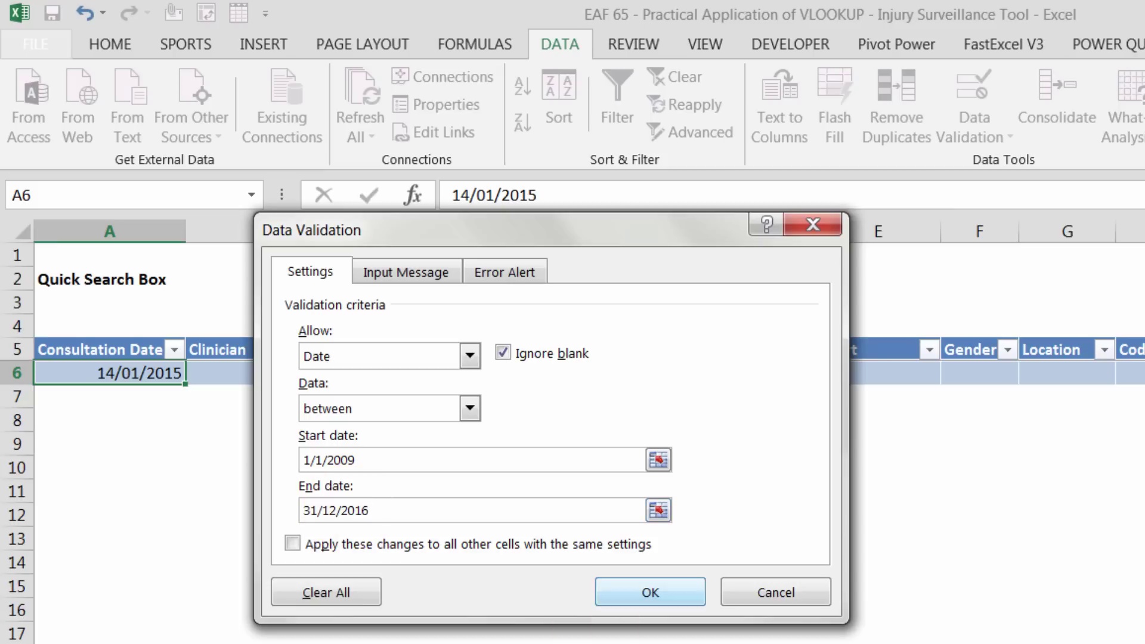
# Turn on the 'Date Format' input message asking for dd/mm/yyyy, then apply
pyautogui.click(419, 280)
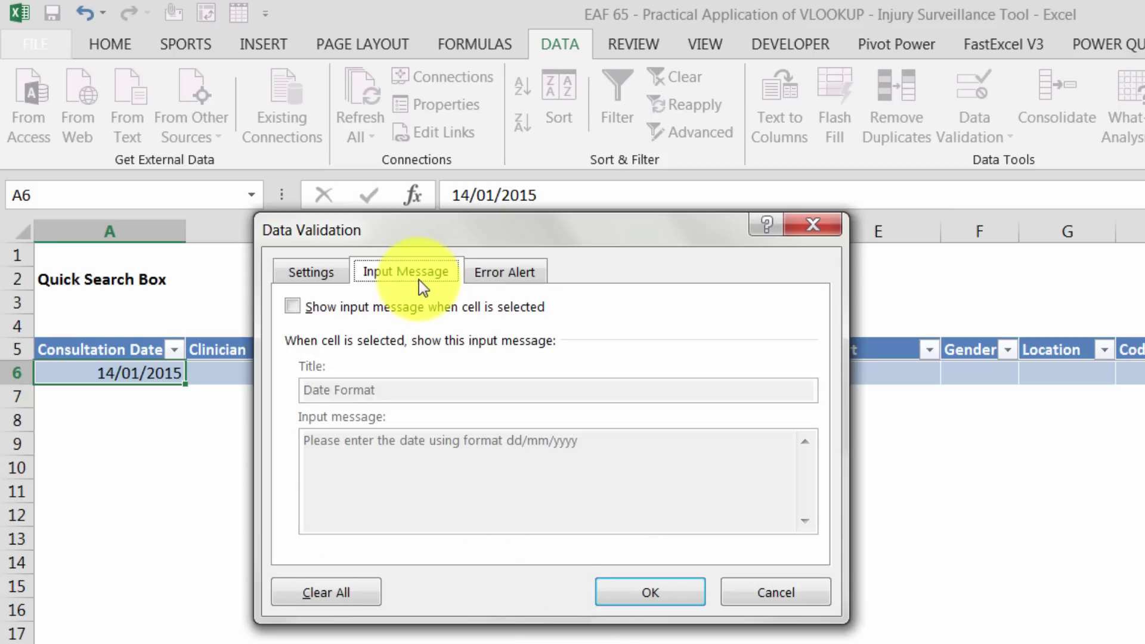
pyautogui.click(293, 307)
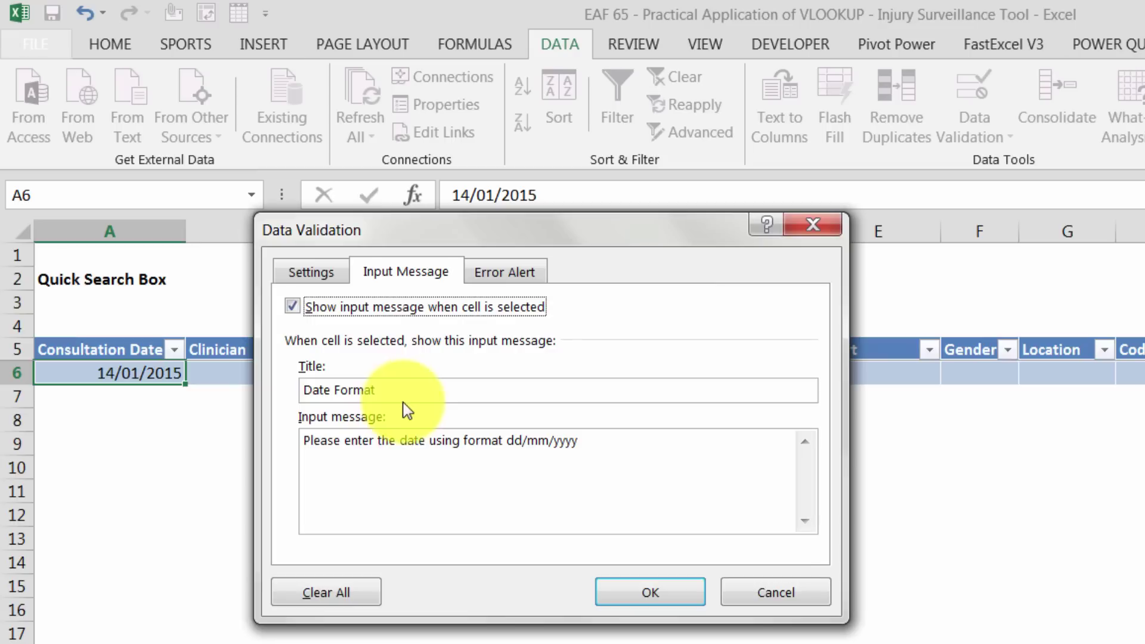
pyautogui.click(640, 440)
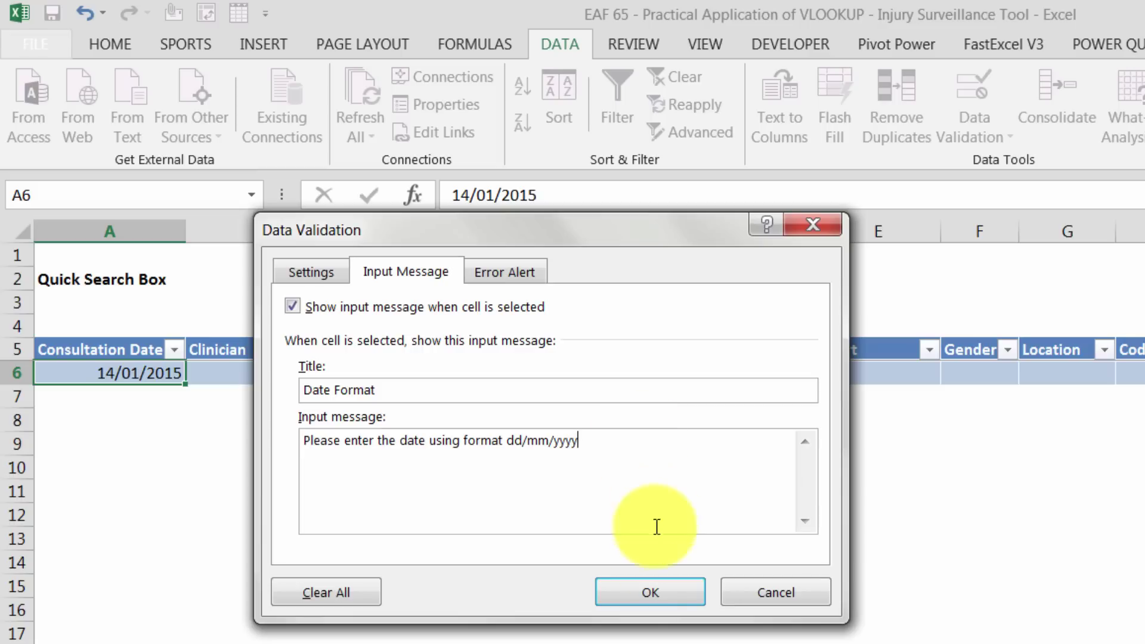
pyautogui.click(648, 590)
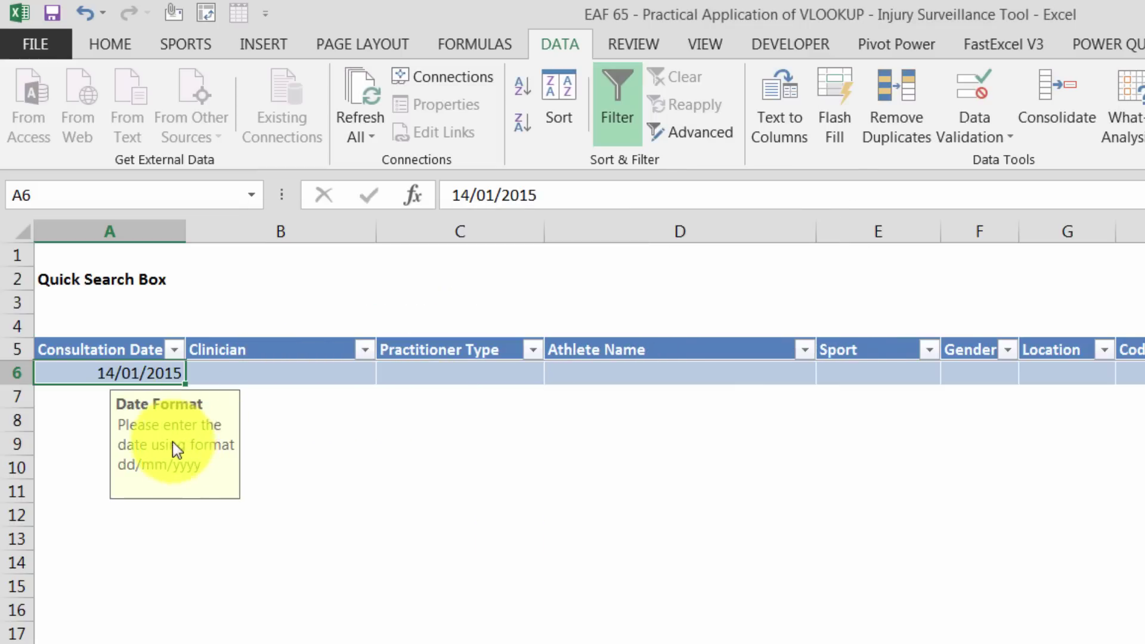
# Give Clinician cell B6 a List validation with source =listMedic
pyautogui.click(276, 374)
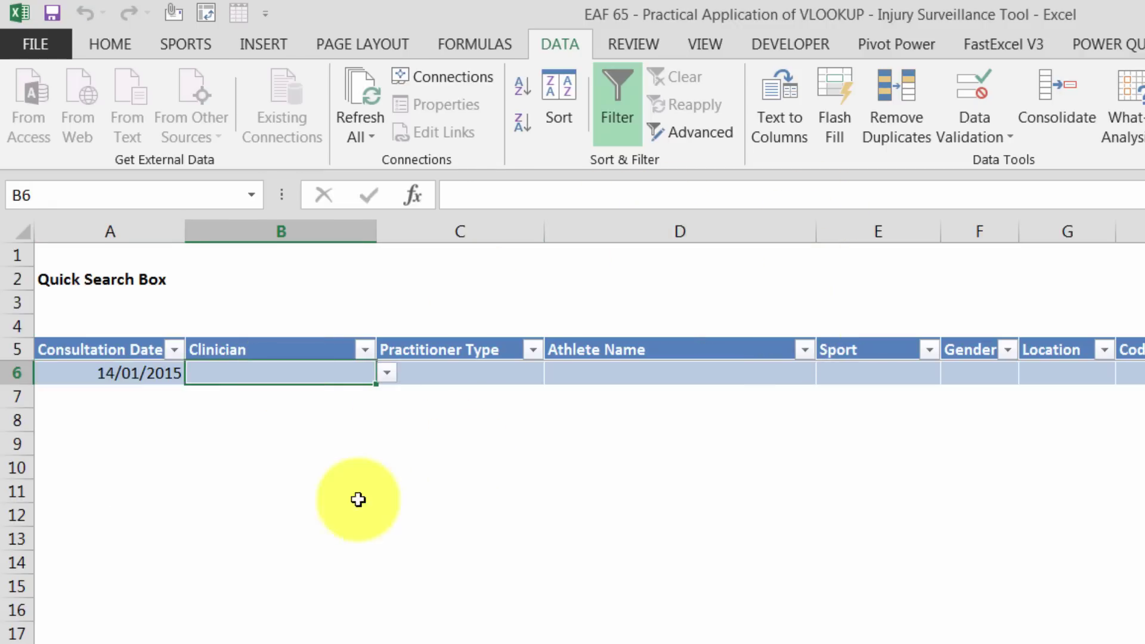
pyautogui.click(389, 514)
pyautogui.click(325, 373)
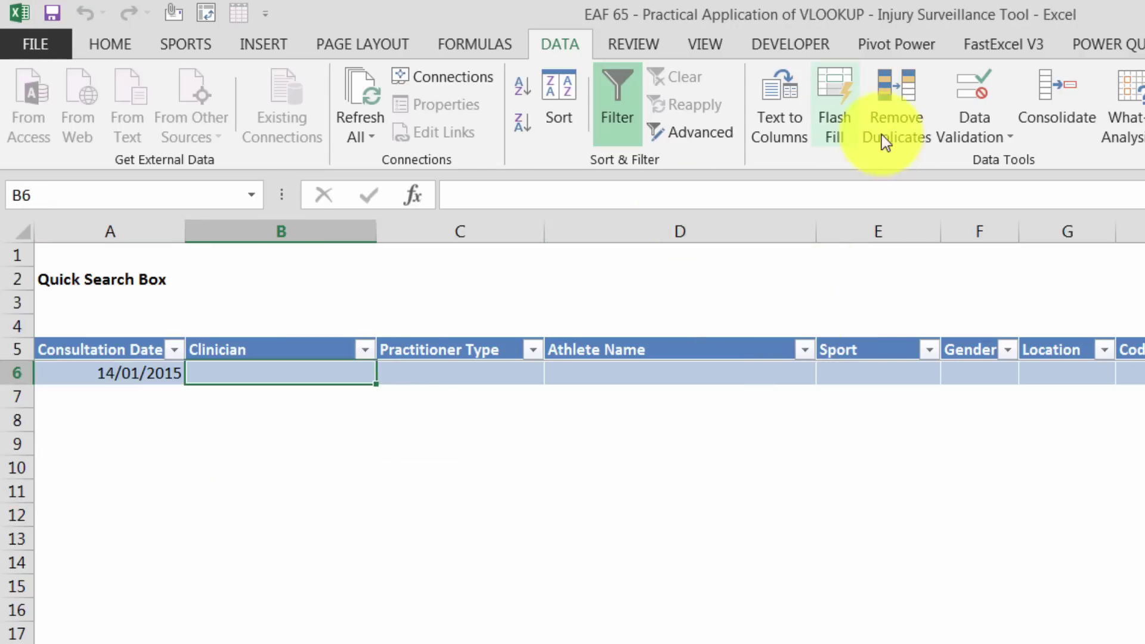
pyautogui.click(951, 139)
pyautogui.click(960, 161)
pyautogui.click(324, 273)
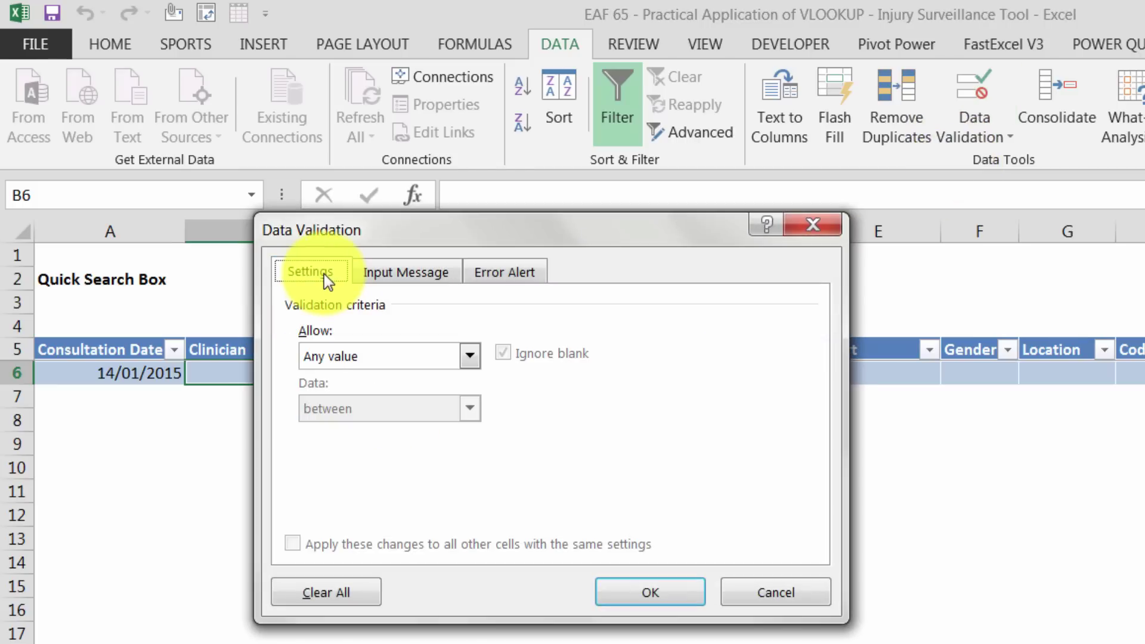
pyautogui.click(410, 356)
pyautogui.click(383, 429)
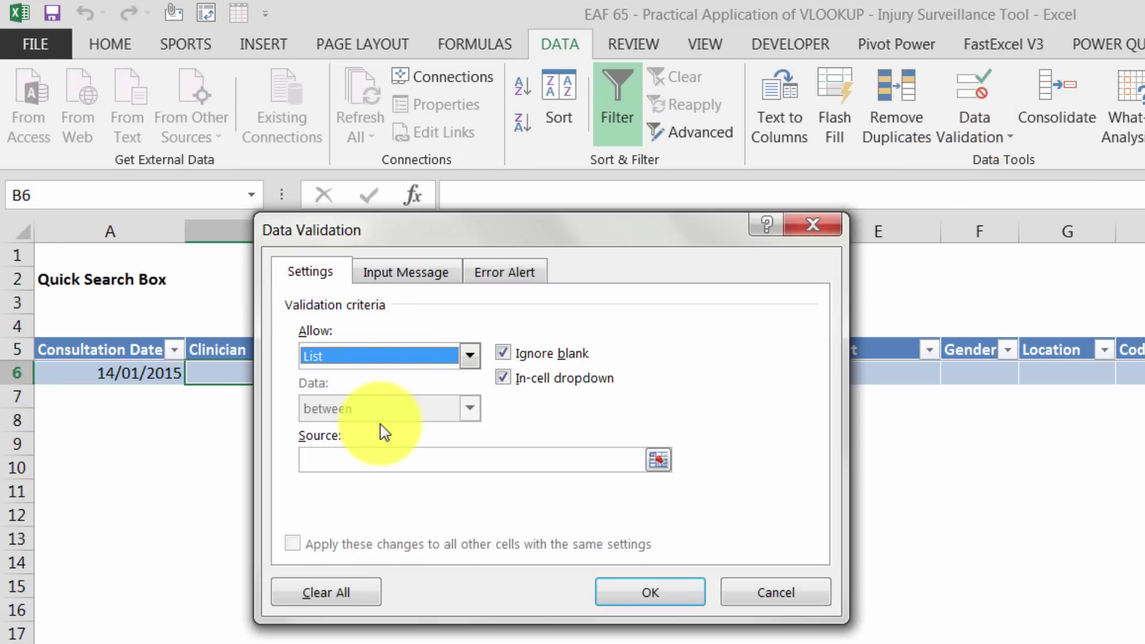
pyautogui.click(348, 454)
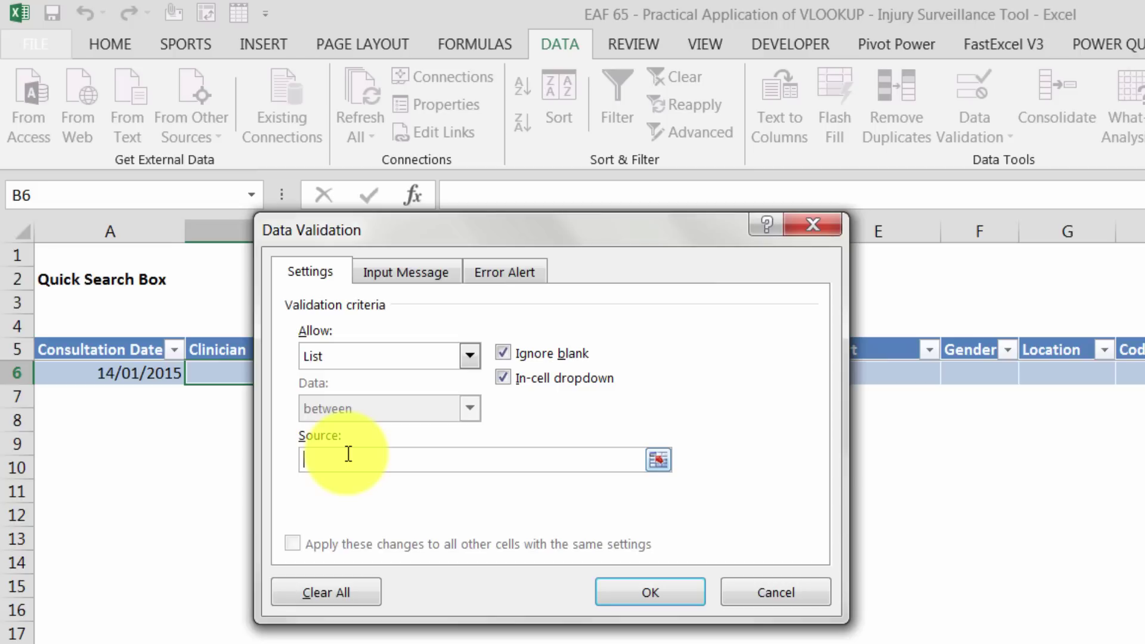
pyautogui.press('F3')
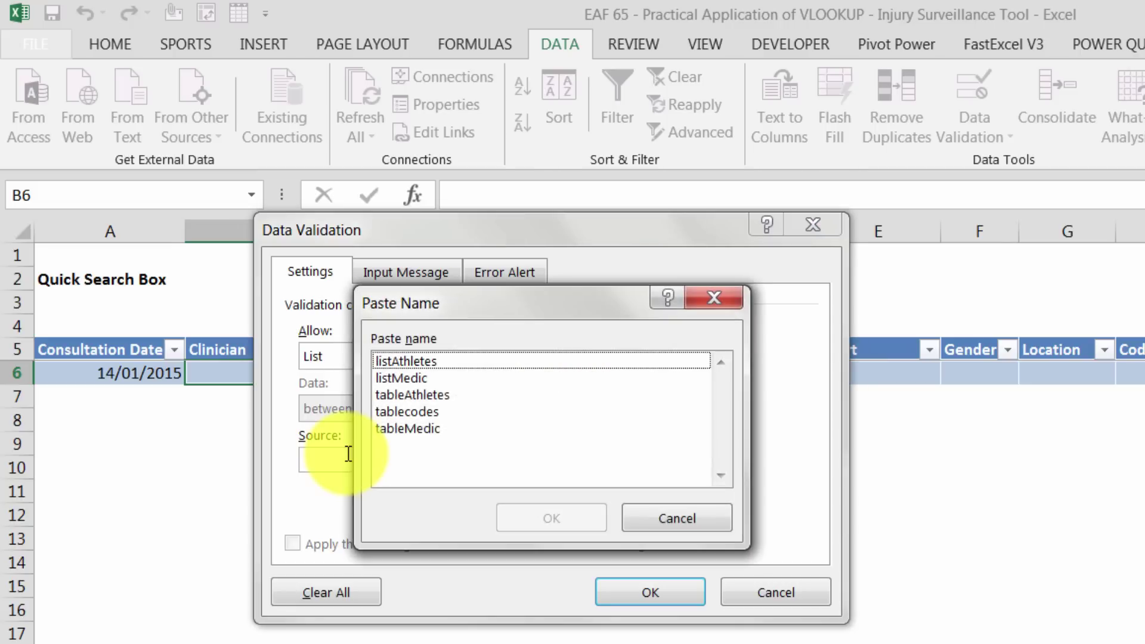
pyautogui.click(447, 363)
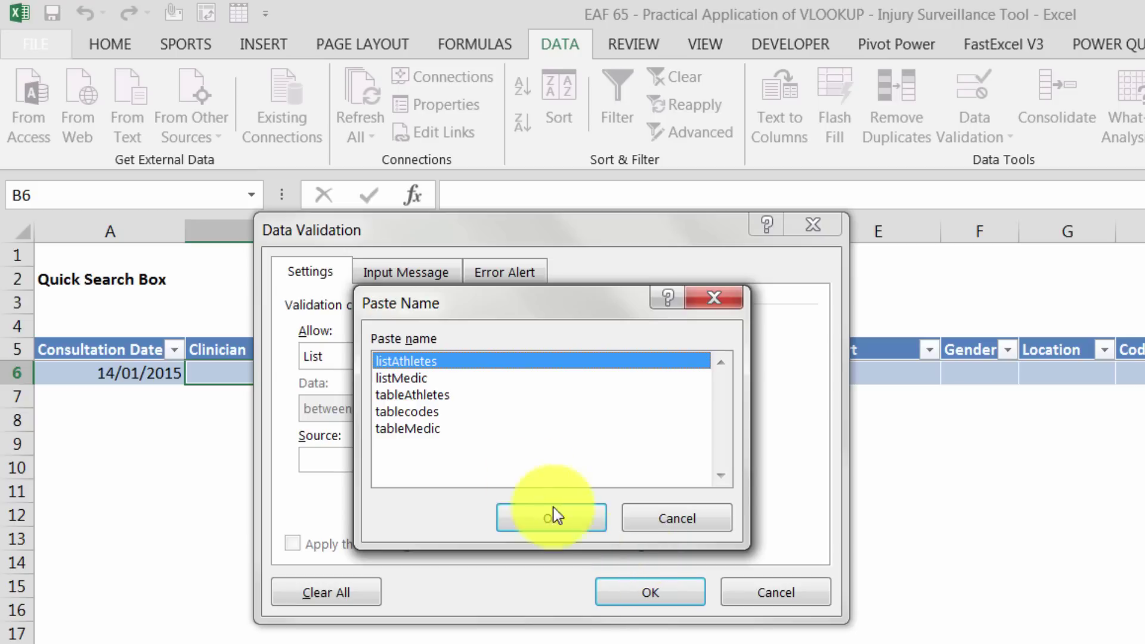
pyautogui.click(462, 378)
pyautogui.click(465, 394)
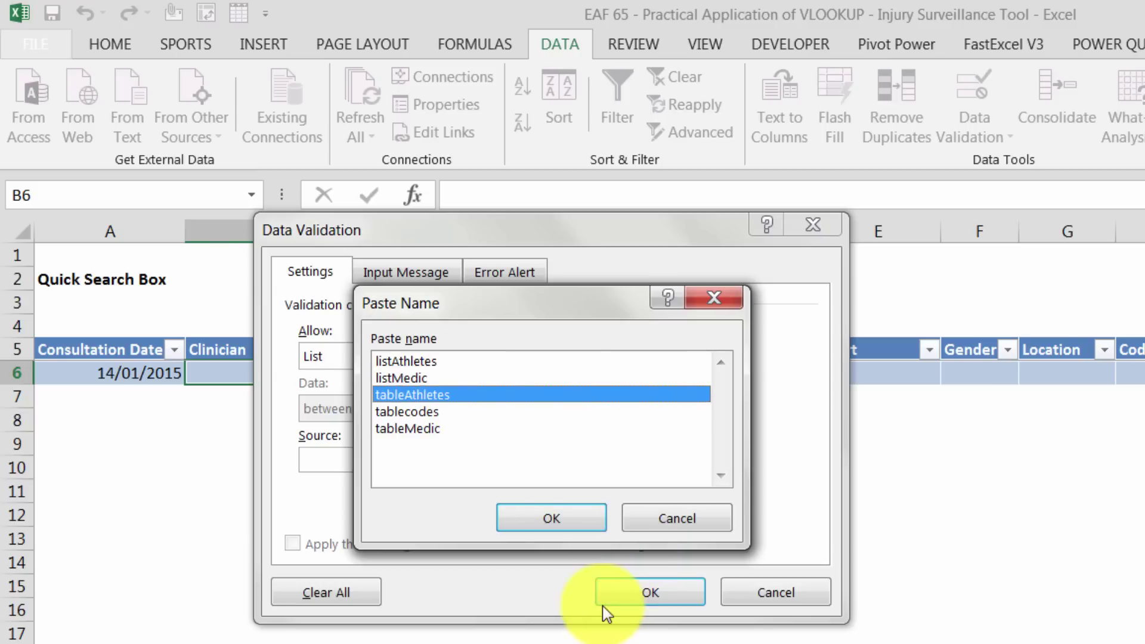
pyautogui.click(467, 380)
pyautogui.click(548, 520)
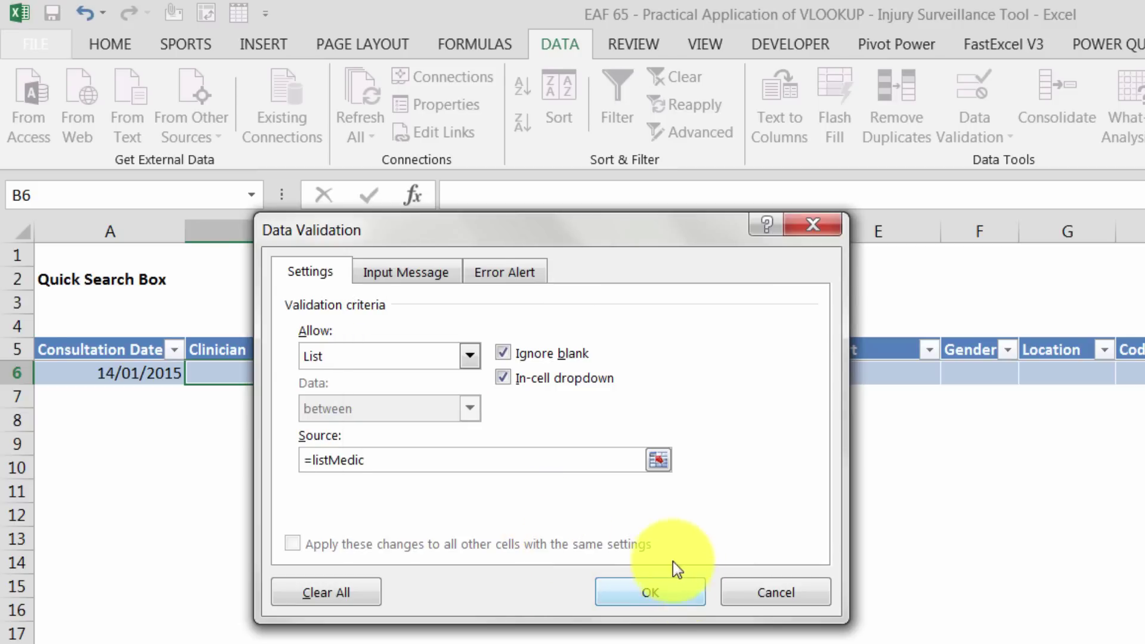
pyautogui.click(656, 592)
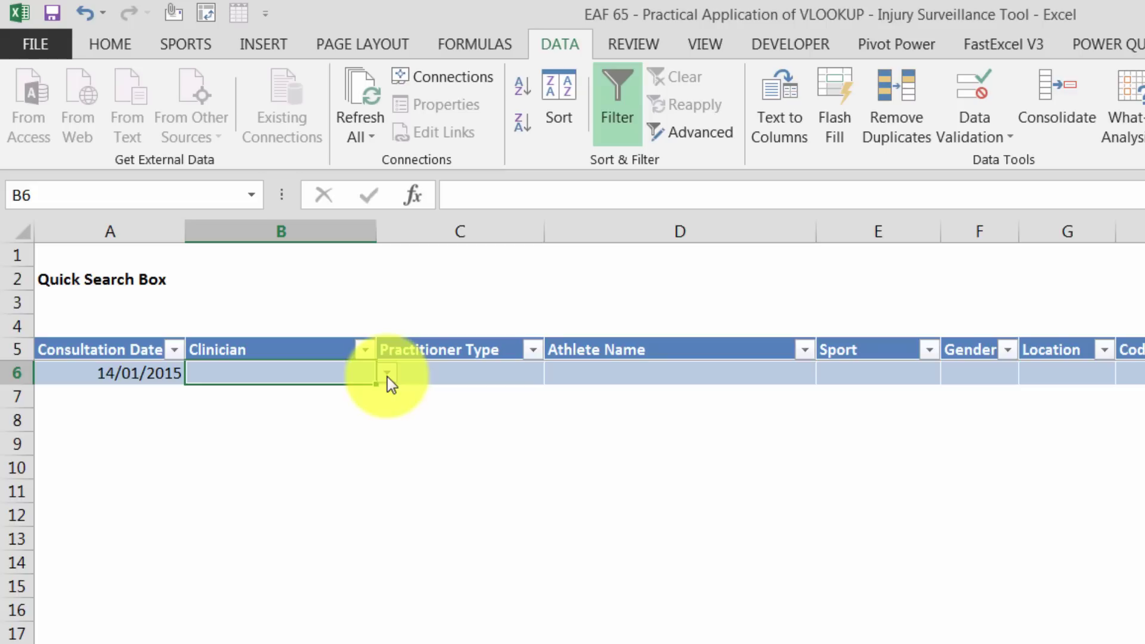
# Pick the first clinician from B6's dropdown
pyautogui.click(386, 373)
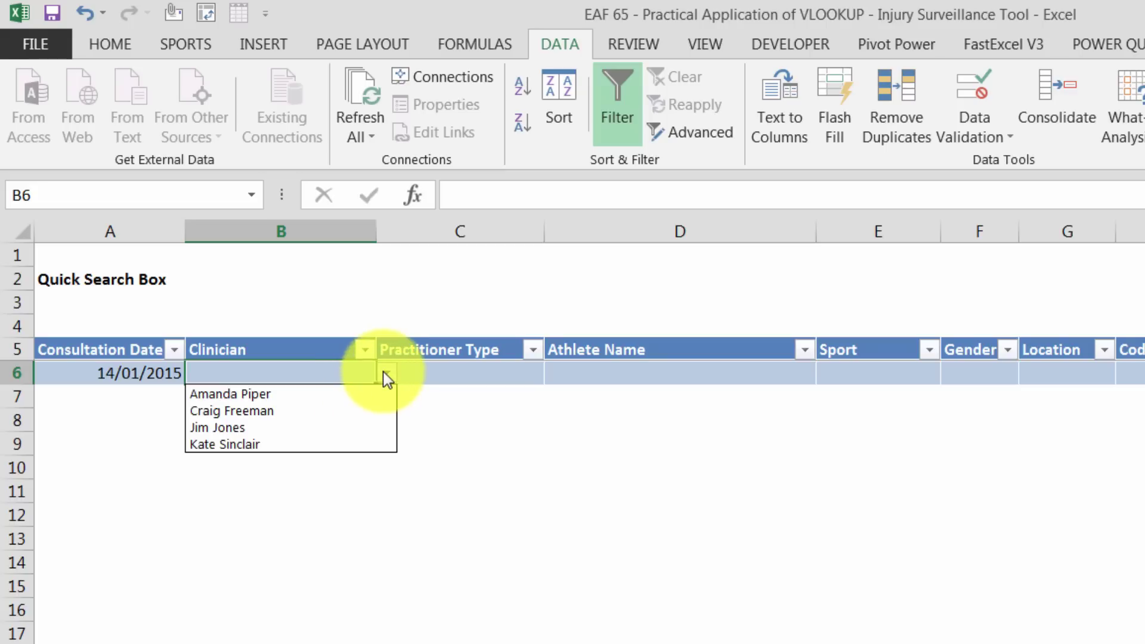
pyautogui.click(347, 392)
pyautogui.click(434, 374)
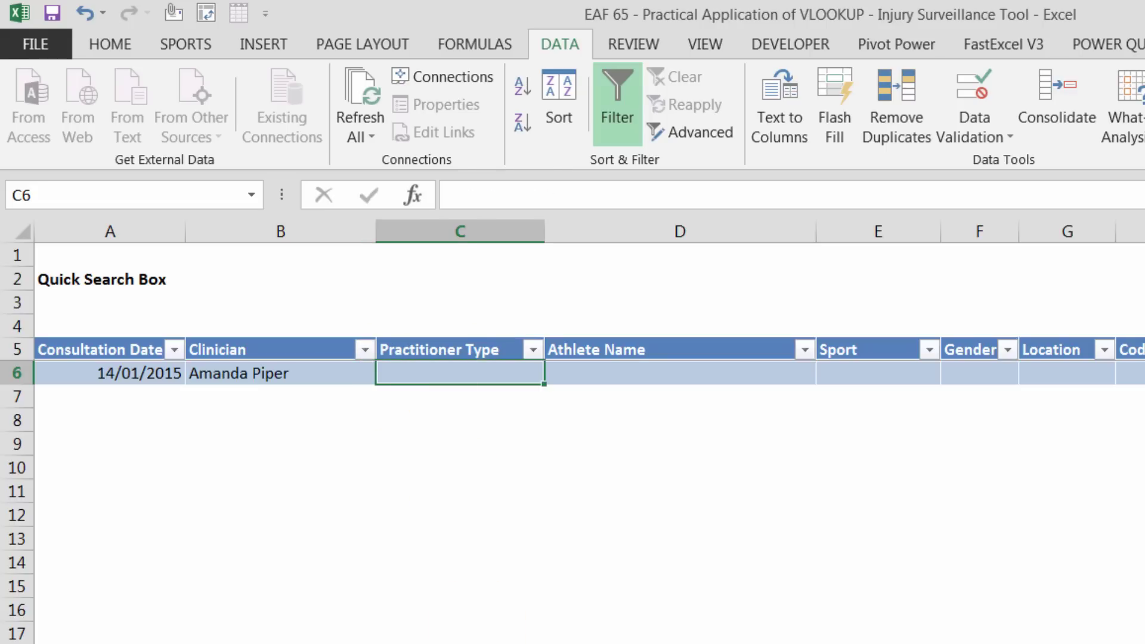
# Enter =VLOOKUP(B6,tableMedic,2,0) in Practitioner Type C6, which returns Doctor
pyautogui.write('=vlo')
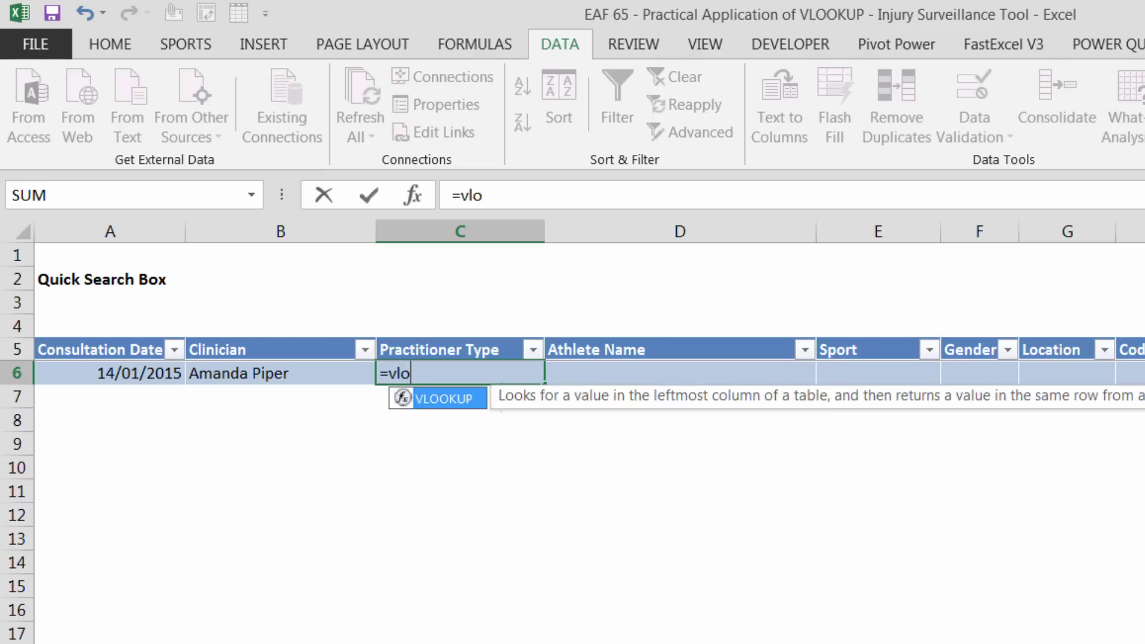
pyautogui.press('Tab')
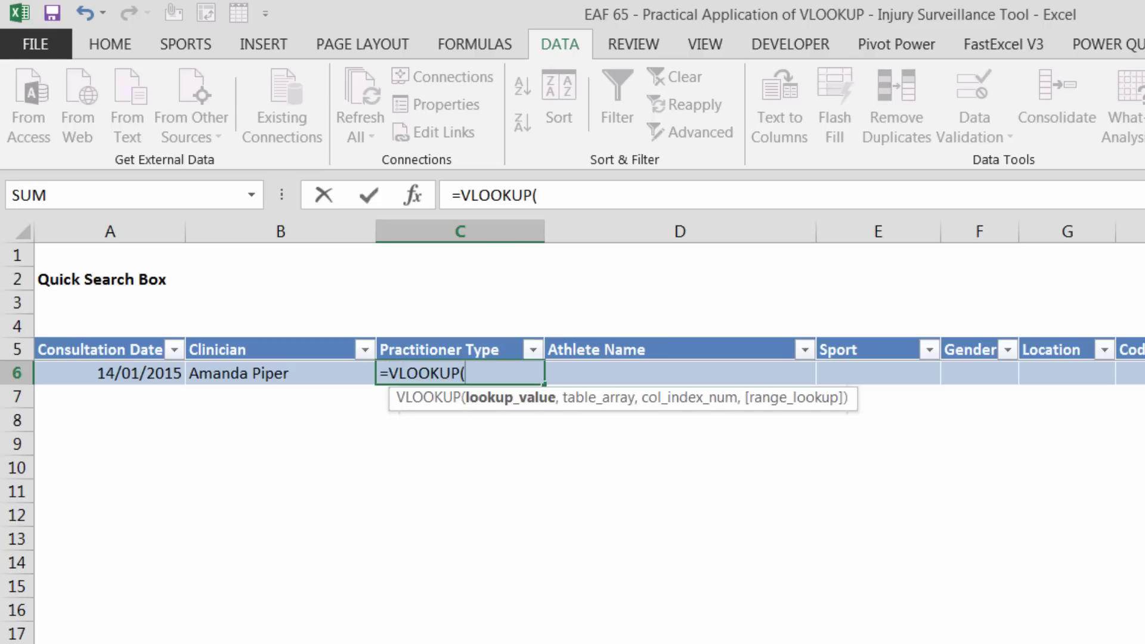
pyautogui.click(276, 375)
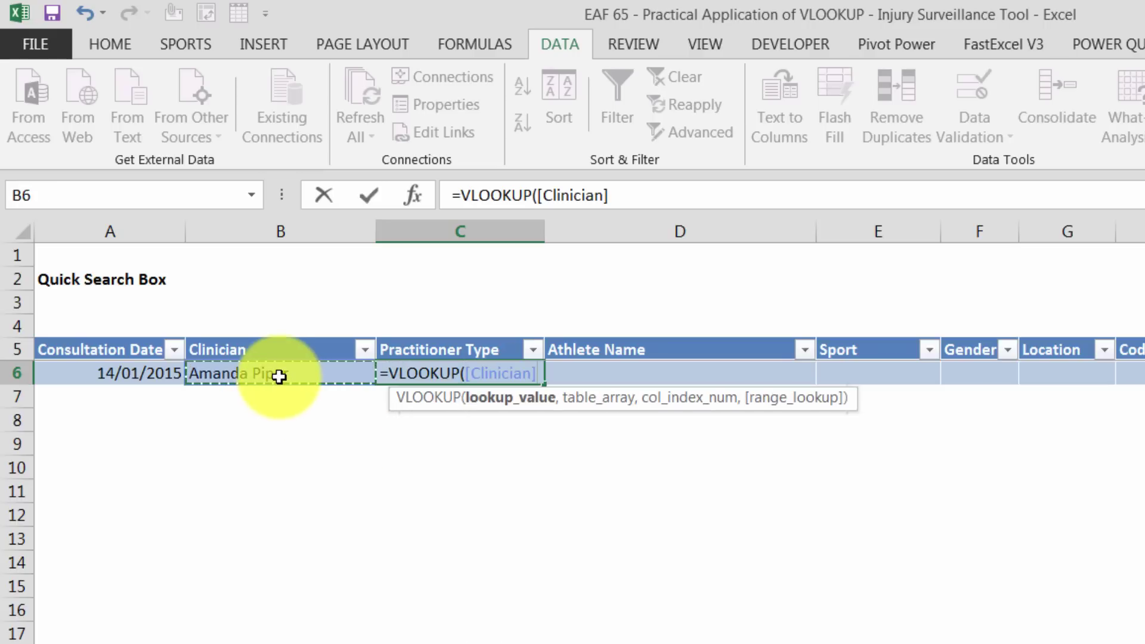
pyautogui.write(',')
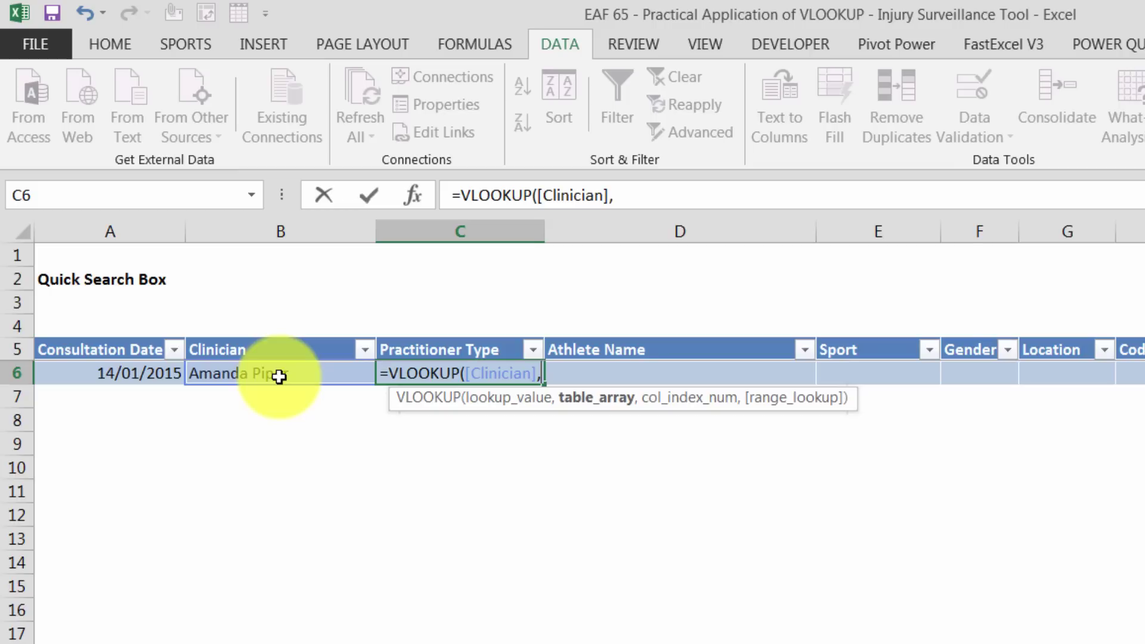
pyautogui.write('table')
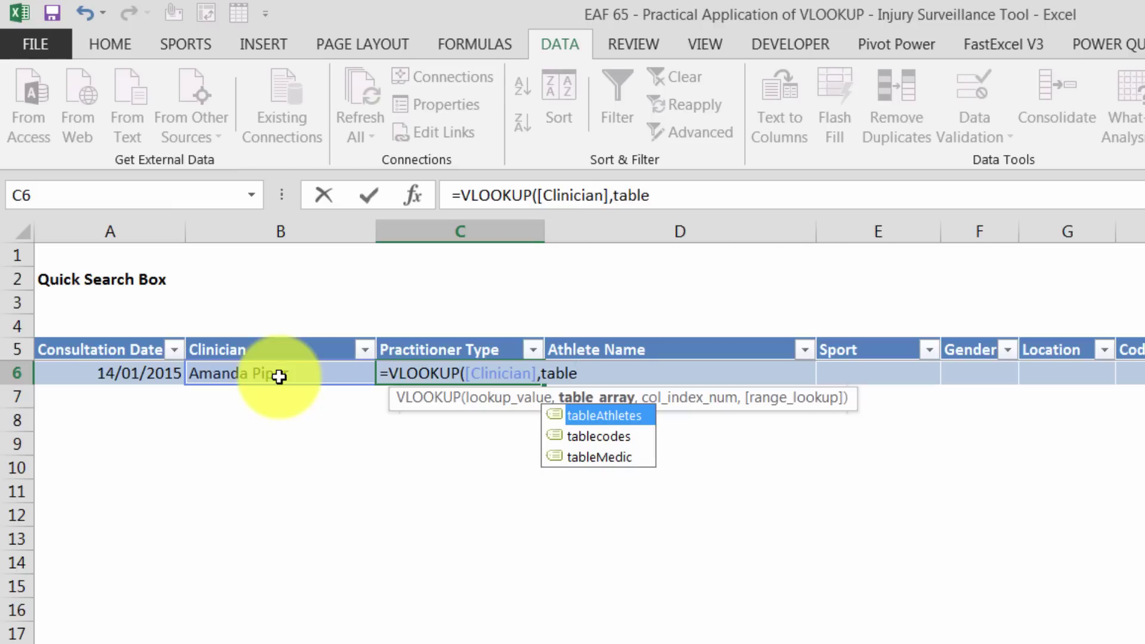
pyautogui.press('Down')
pyautogui.press('Down')
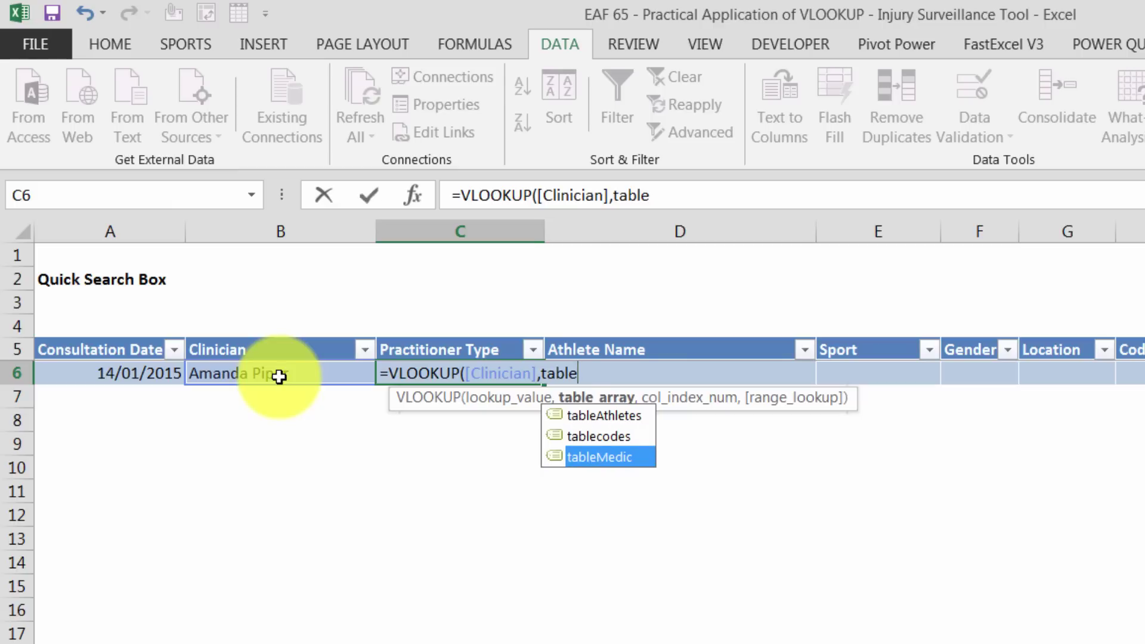
pyautogui.press('Tab')
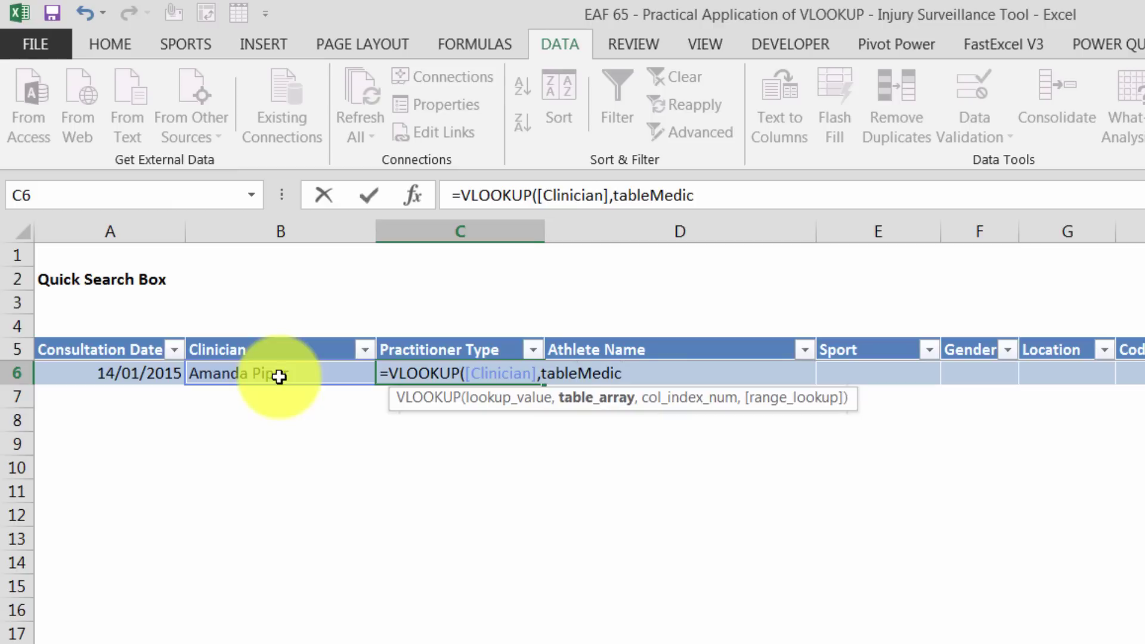
pyautogui.write(',2')
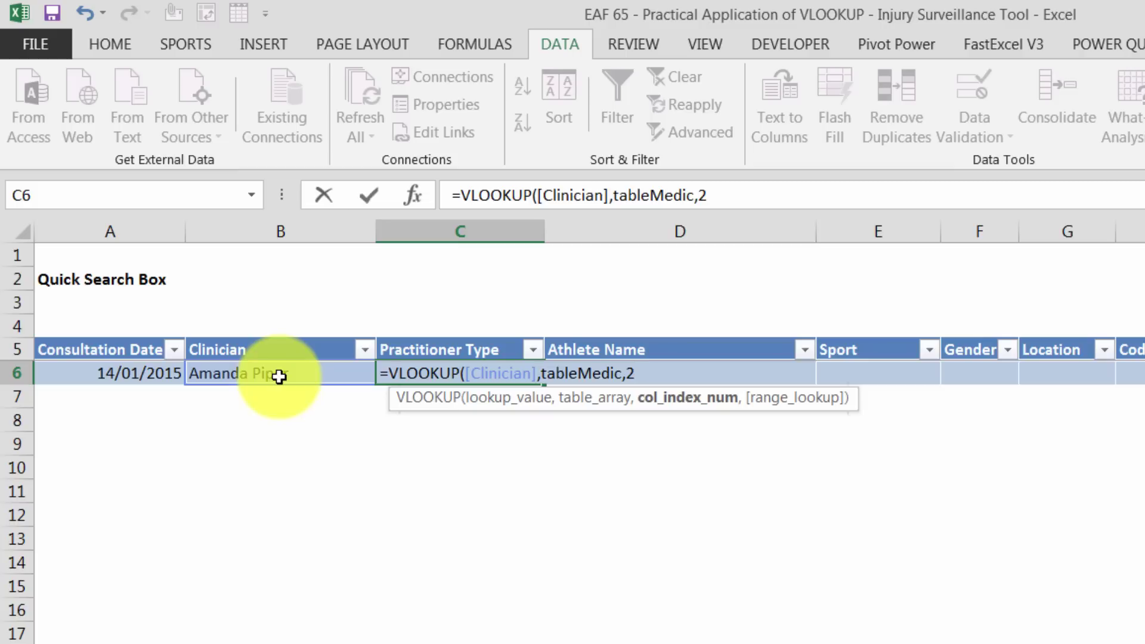
pyautogui.write(',0)')
pyautogui.press('Return')
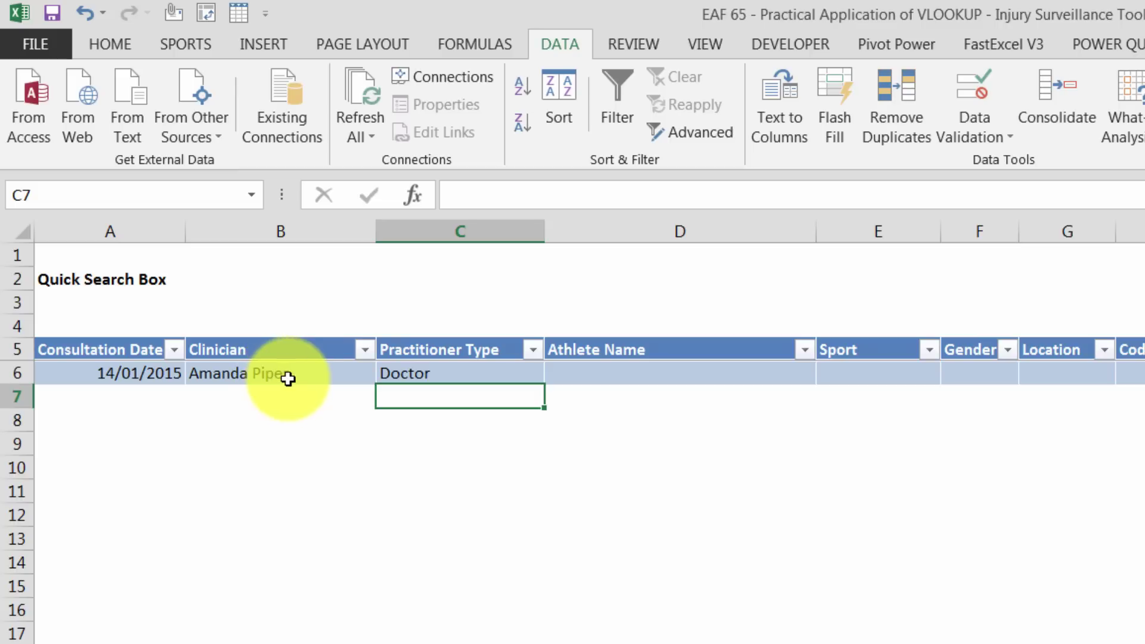
# Choose a different clinician in B6 so C6 shows Physical Therapist
pyautogui.click(301, 367)
pyautogui.click(385, 374)
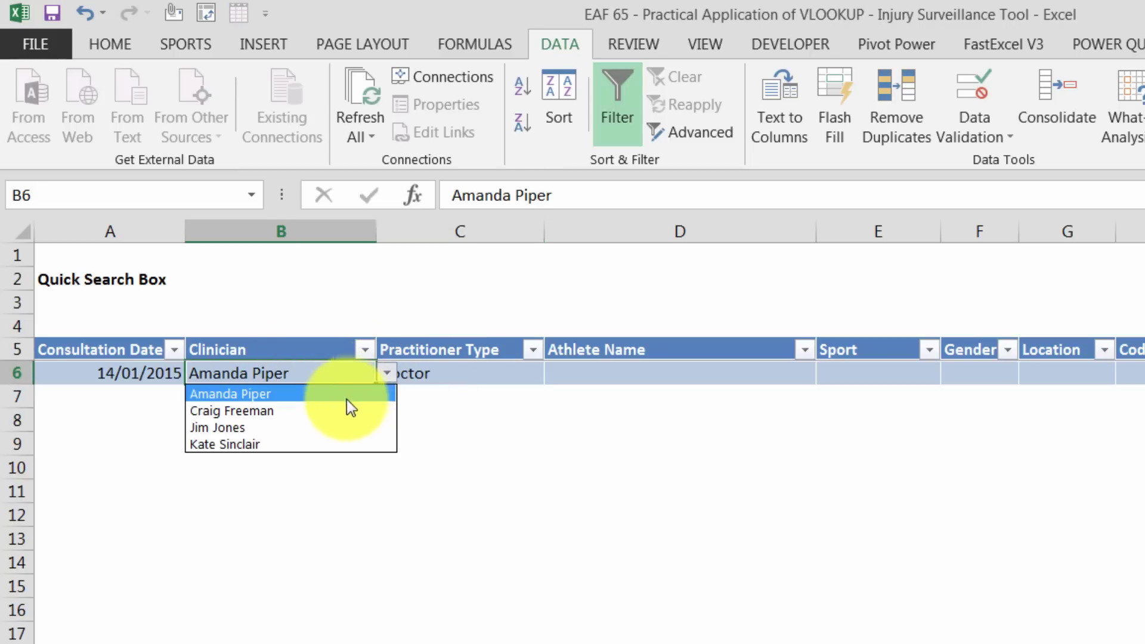
pyautogui.click(334, 414)
pyautogui.doubleClick(317, 421)
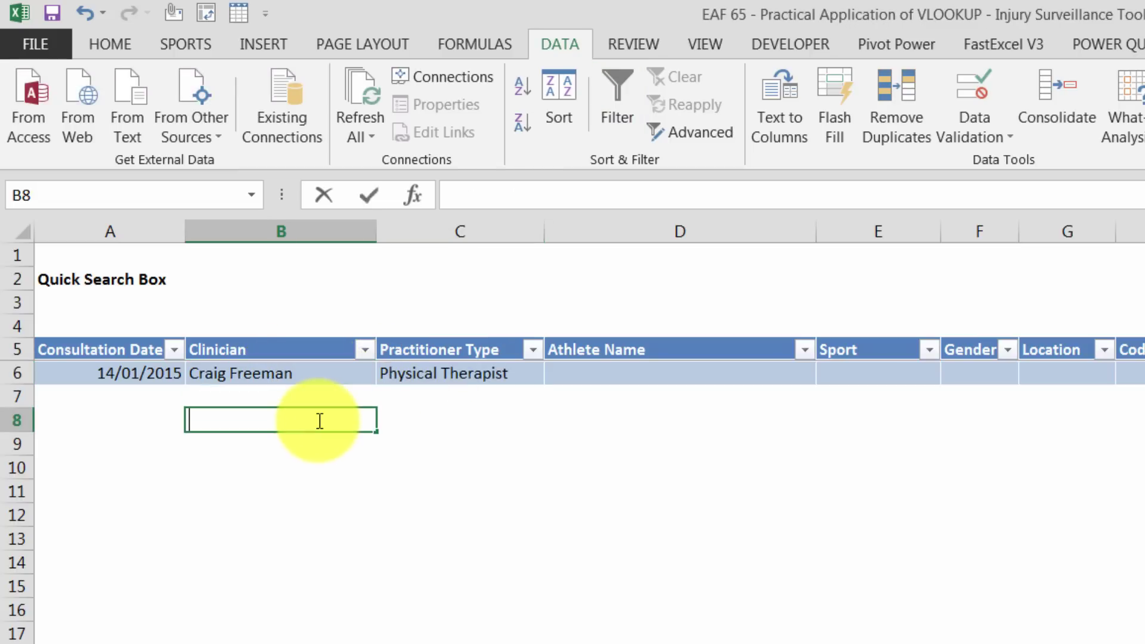
pyautogui.click(556, 425)
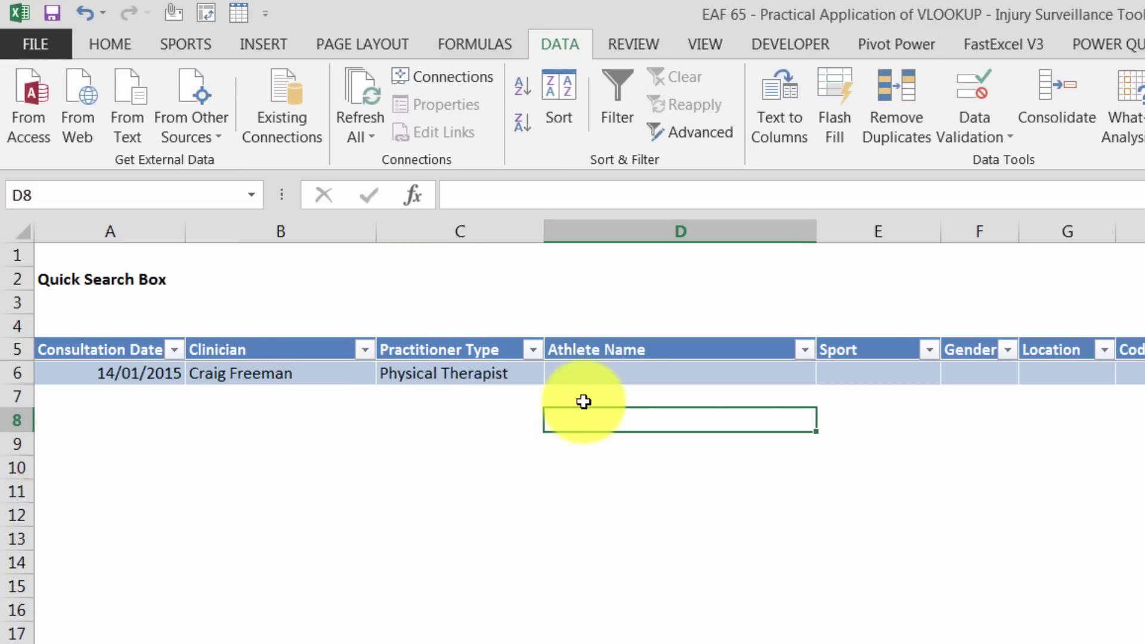
pyautogui.click(610, 365)
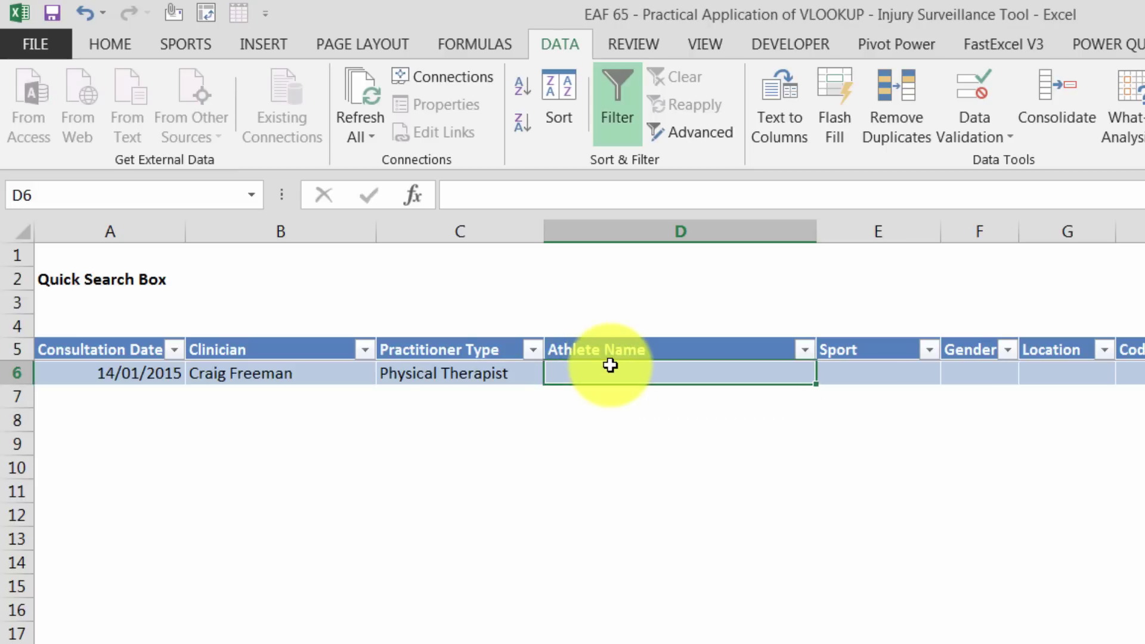
# Give Athlete Name cell D6 a List validation with source =listAthletes
pyautogui.click(967, 137)
pyautogui.click(973, 160)
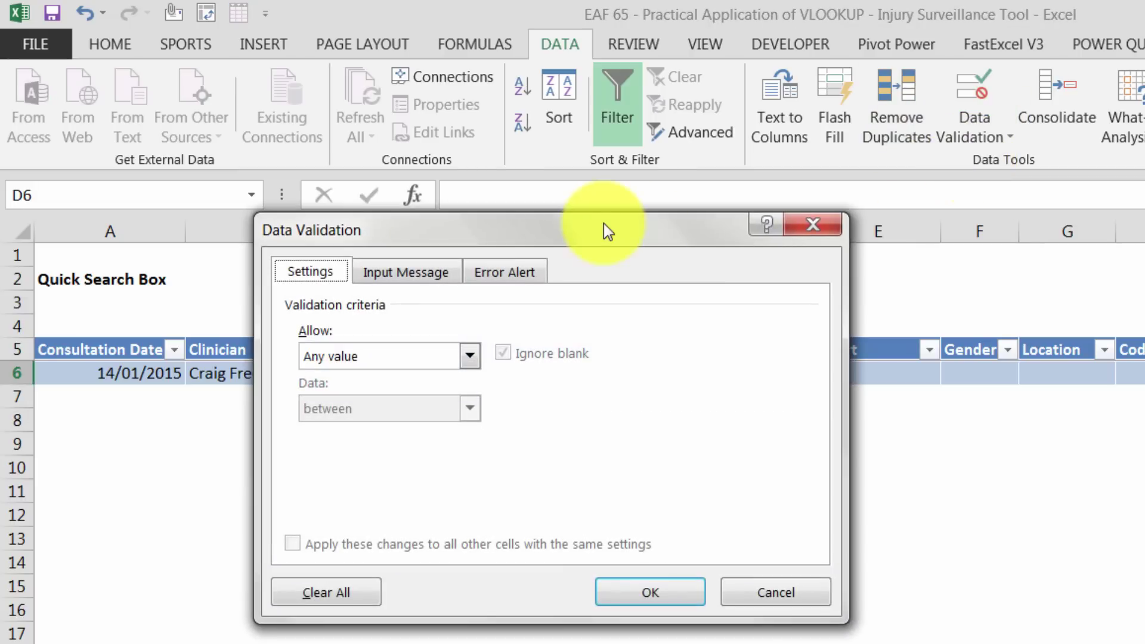
pyautogui.moveTo(603, 223); pyautogui.dragTo(514, 436)
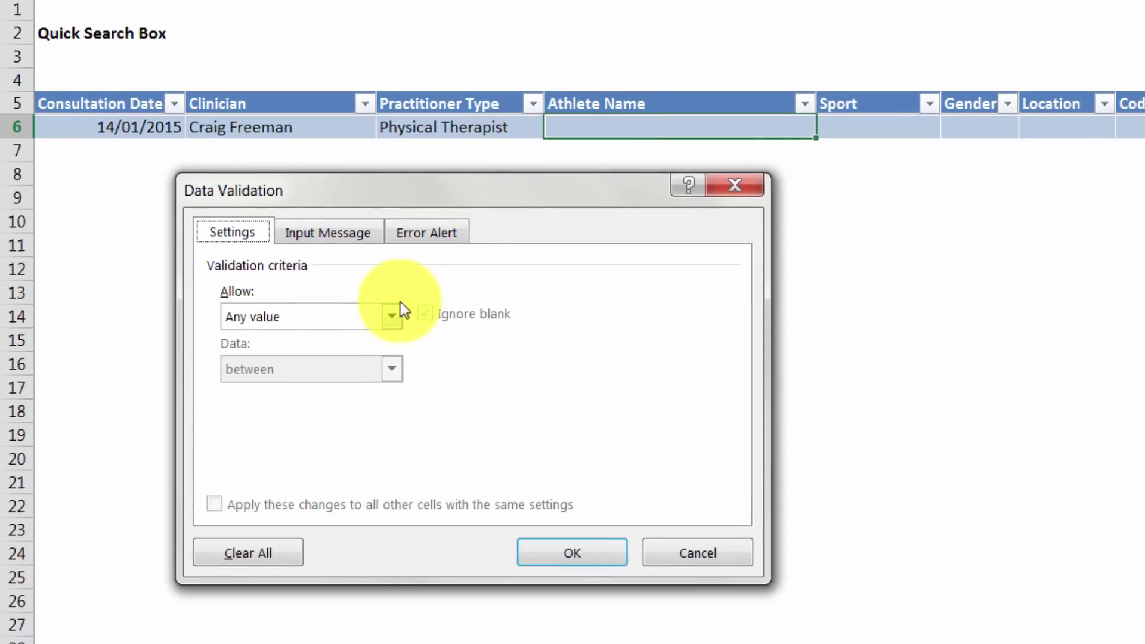
pyautogui.click(396, 429)
pyautogui.click(305, 390)
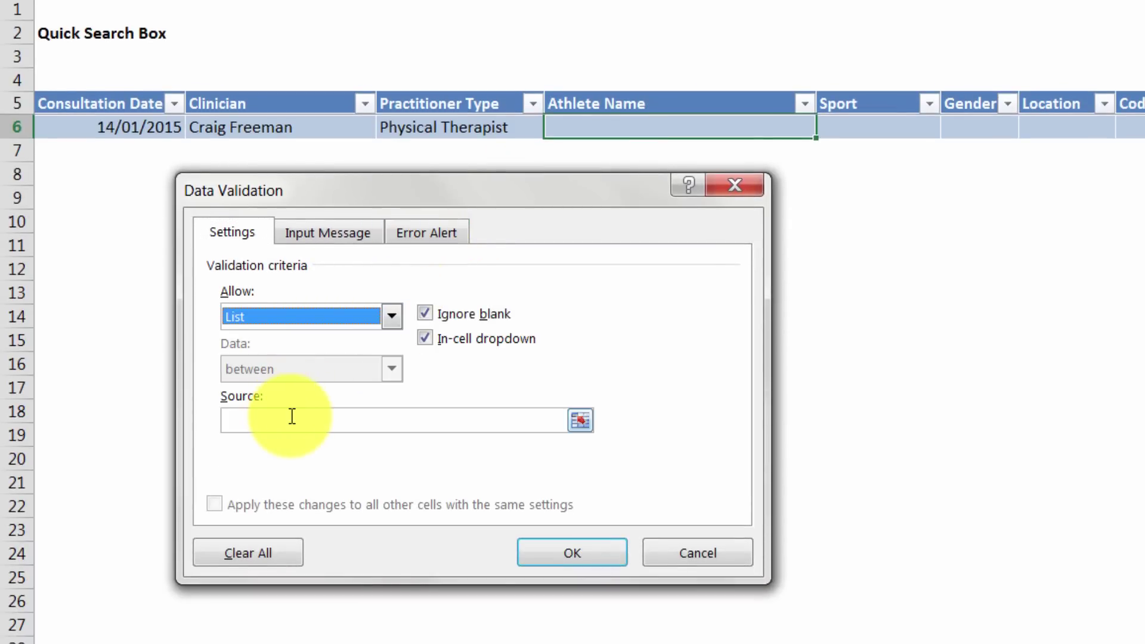
pyautogui.click(293, 417)
pyautogui.press('F3')
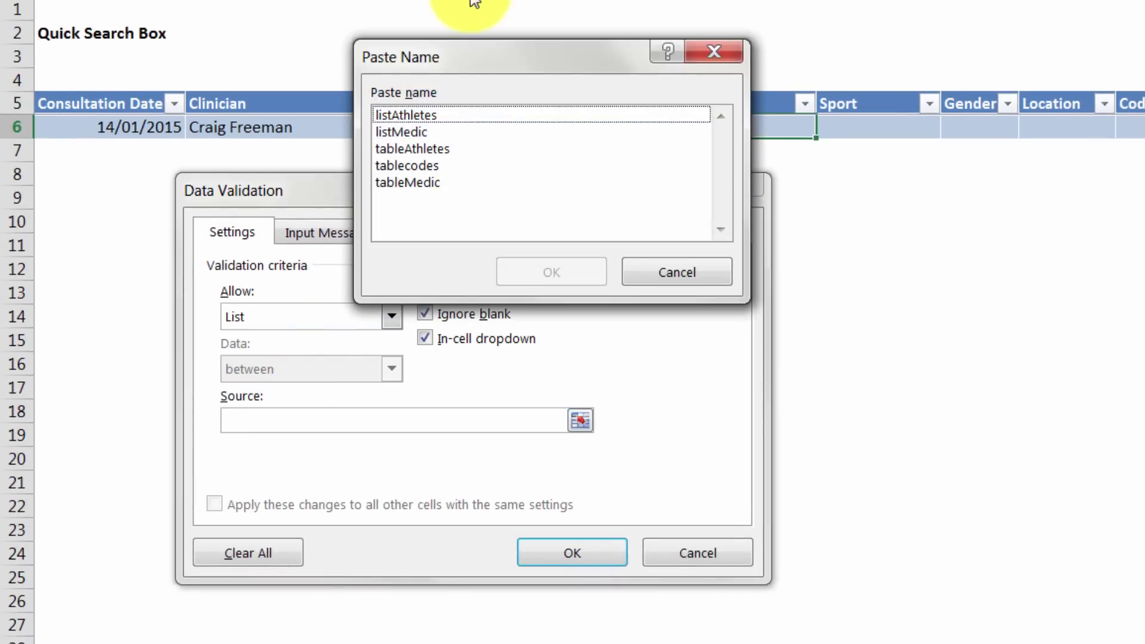
pyautogui.doubleClick(427, 116)
pyautogui.click(537, 549)
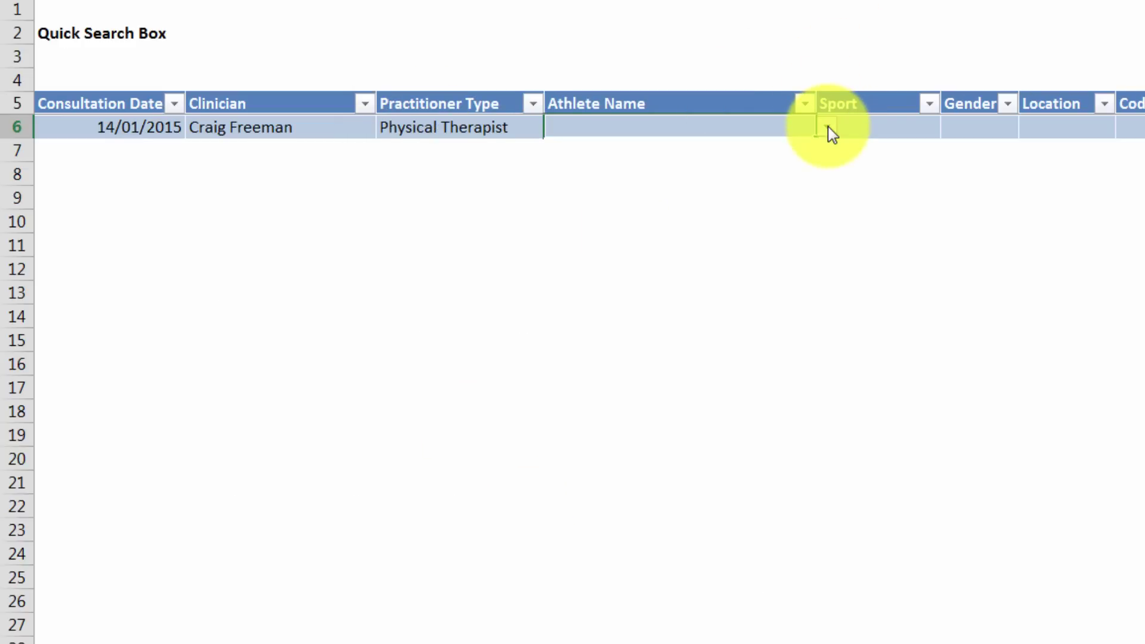
# Pick an athlete for row 6 from D6's dropdown
pyautogui.click(828, 127)
pyautogui.moveTo(825, 176); pyautogui.dragTo(821, 220)
pyautogui.click(718, 215)
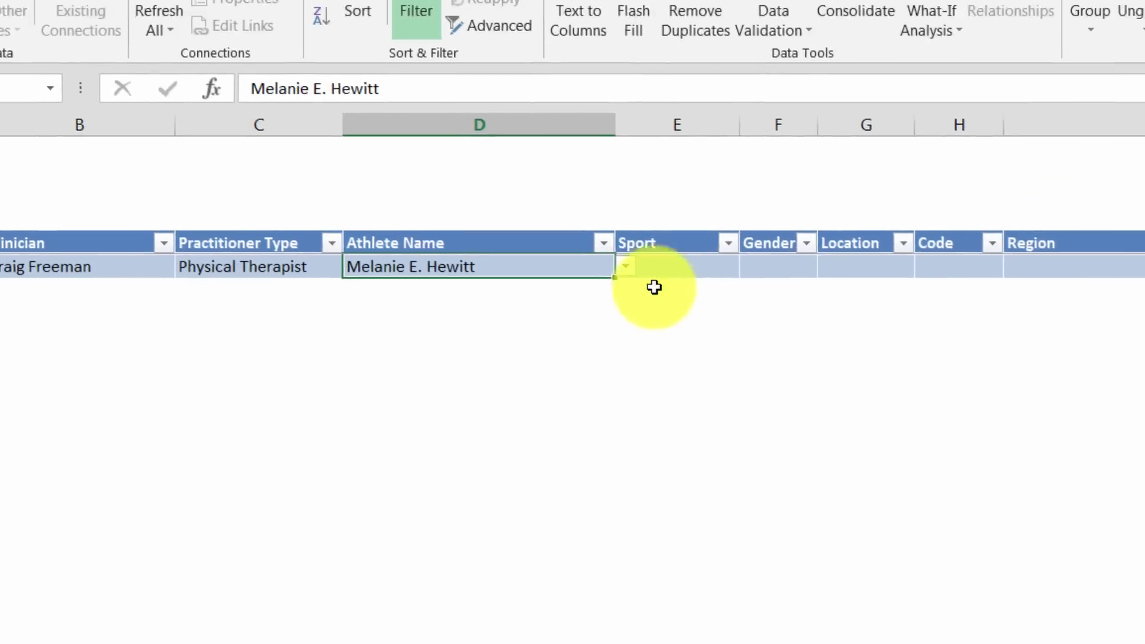
# Enter =VLOOKUP([Athlete Name],tableAthletes,2,0) in the Sport cell E6 so it returns Swimming
pyautogui.click(904, 124)
pyautogui.doubleClick(523, 369)
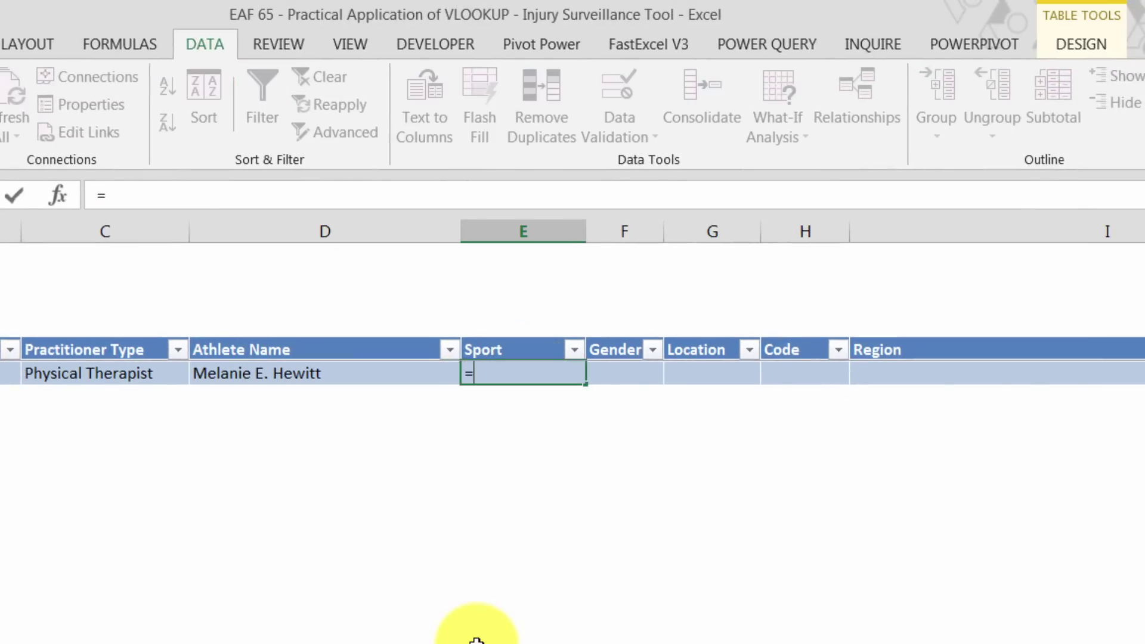
pyautogui.write('=vl')
pyautogui.press('Down')
pyautogui.press('Tab')
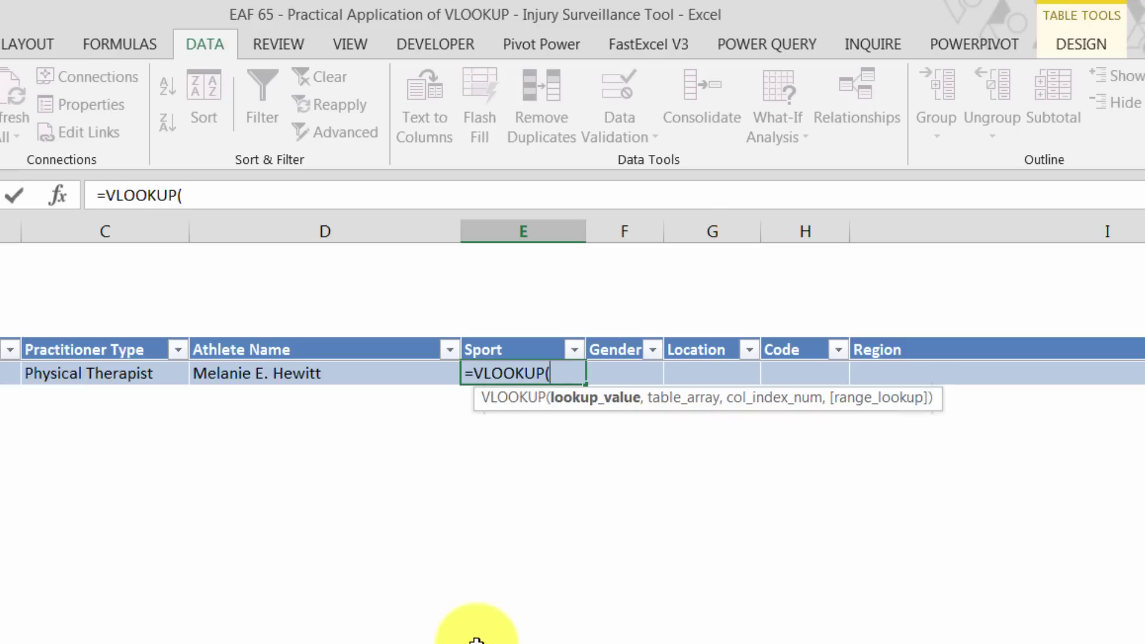
pyautogui.click(269, 367)
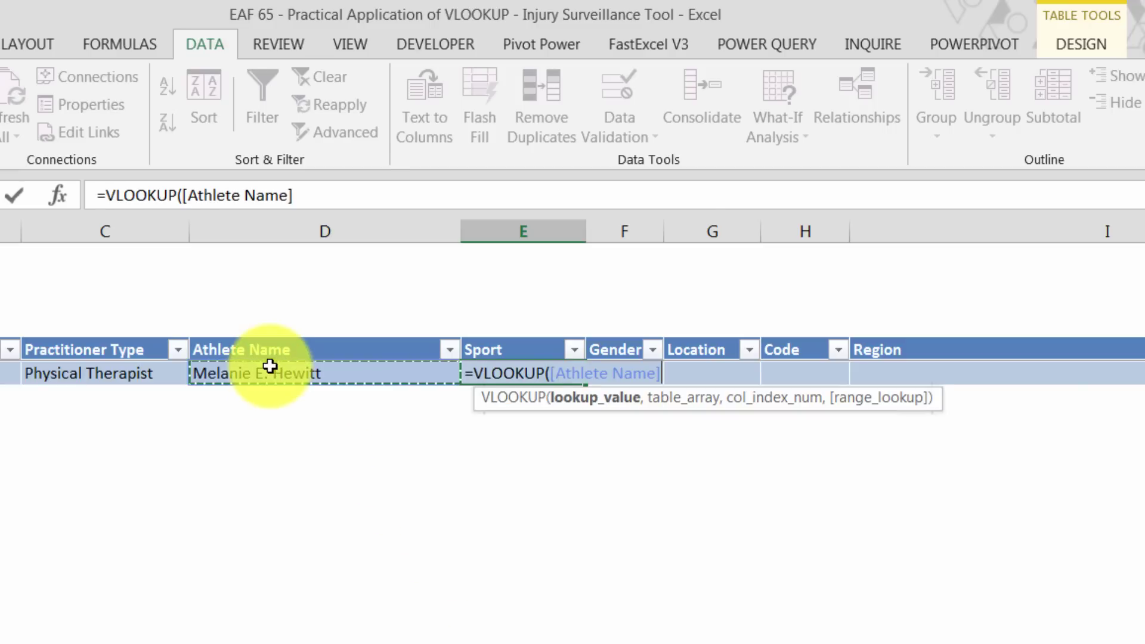
pyautogui.write(',')
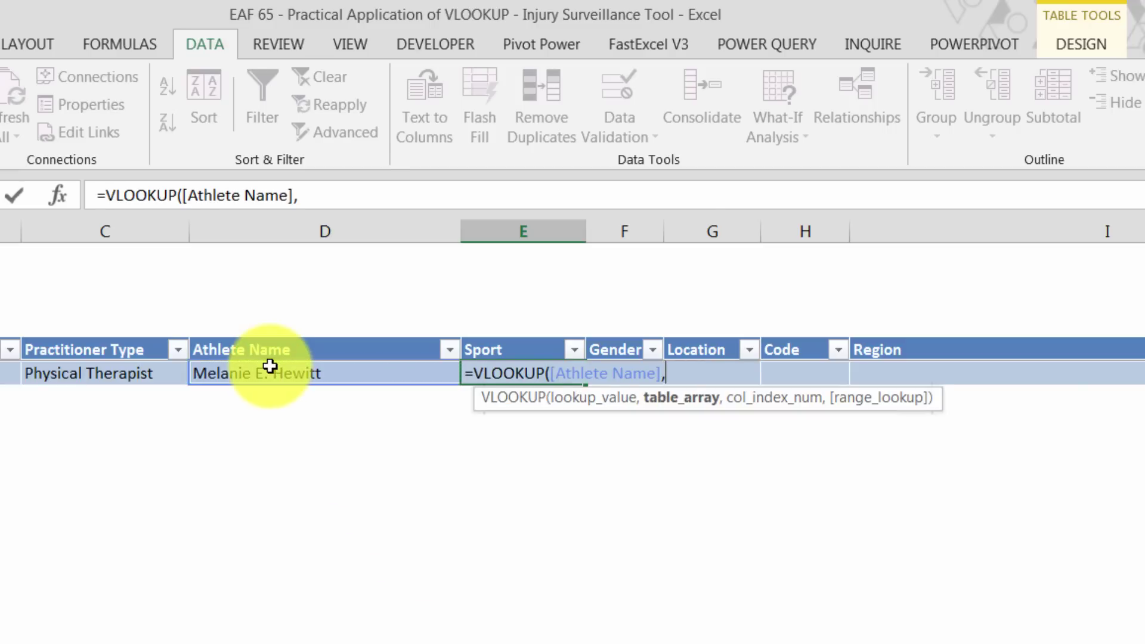
pyautogui.write('tabl')
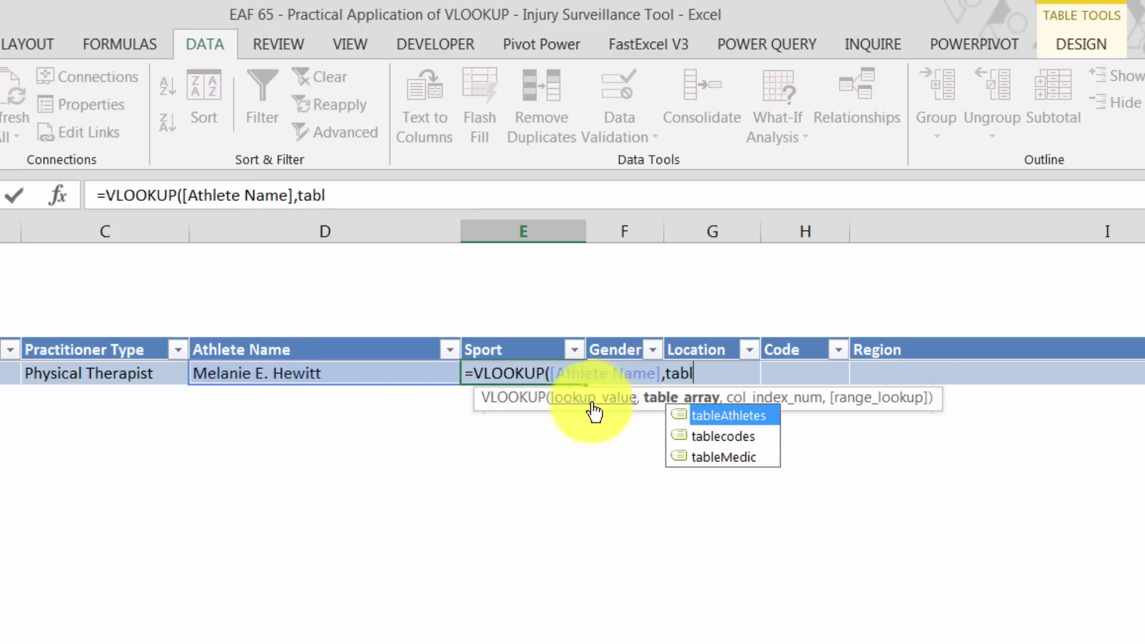
pyautogui.doubleClick(707, 413)
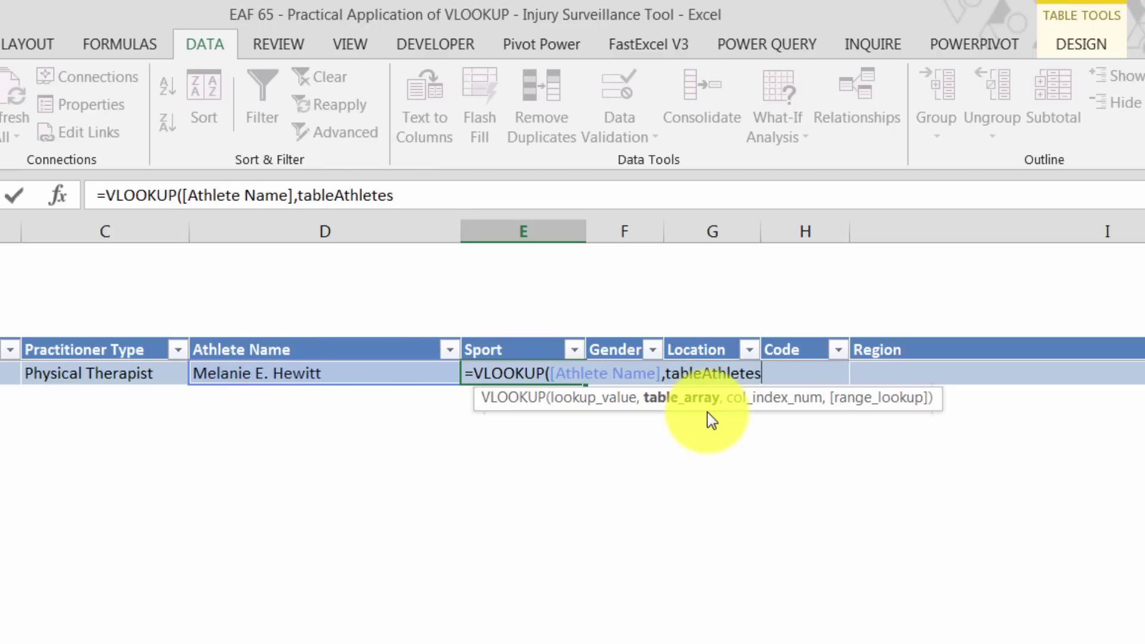
pyautogui.write(',2,')
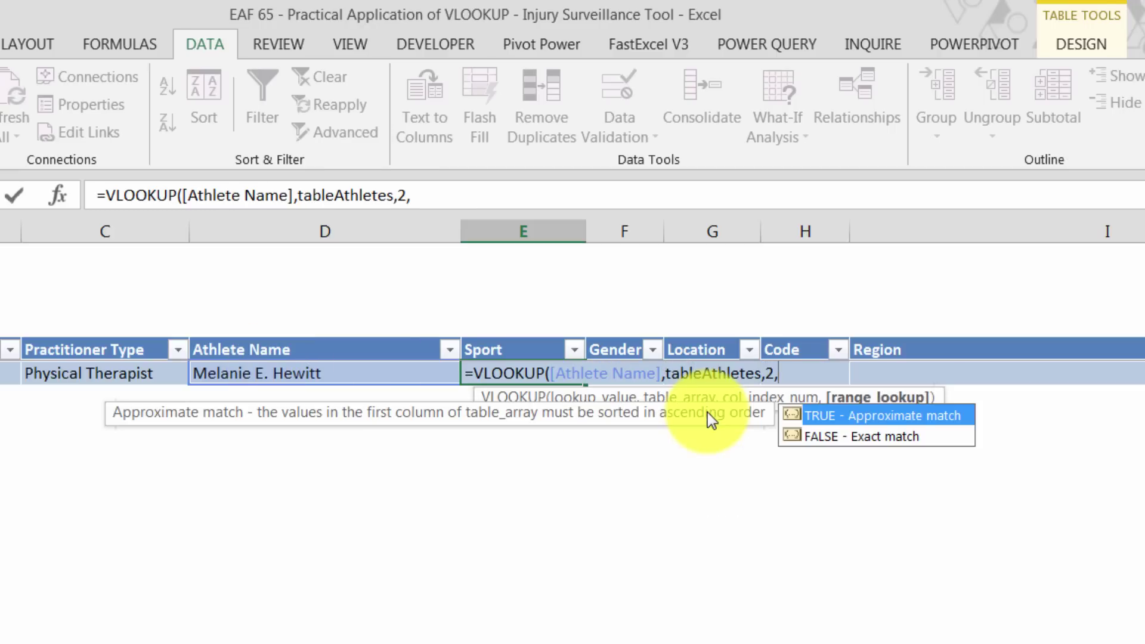
pyautogui.write('0)')
pyautogui.press('Return')
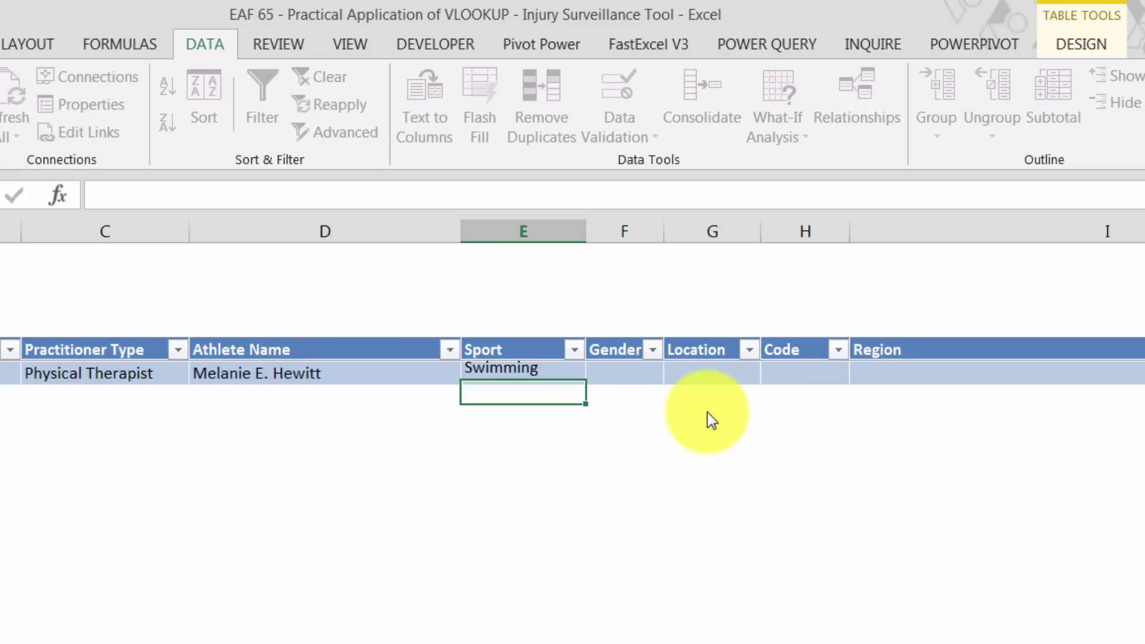
pyautogui.click(566, 374)
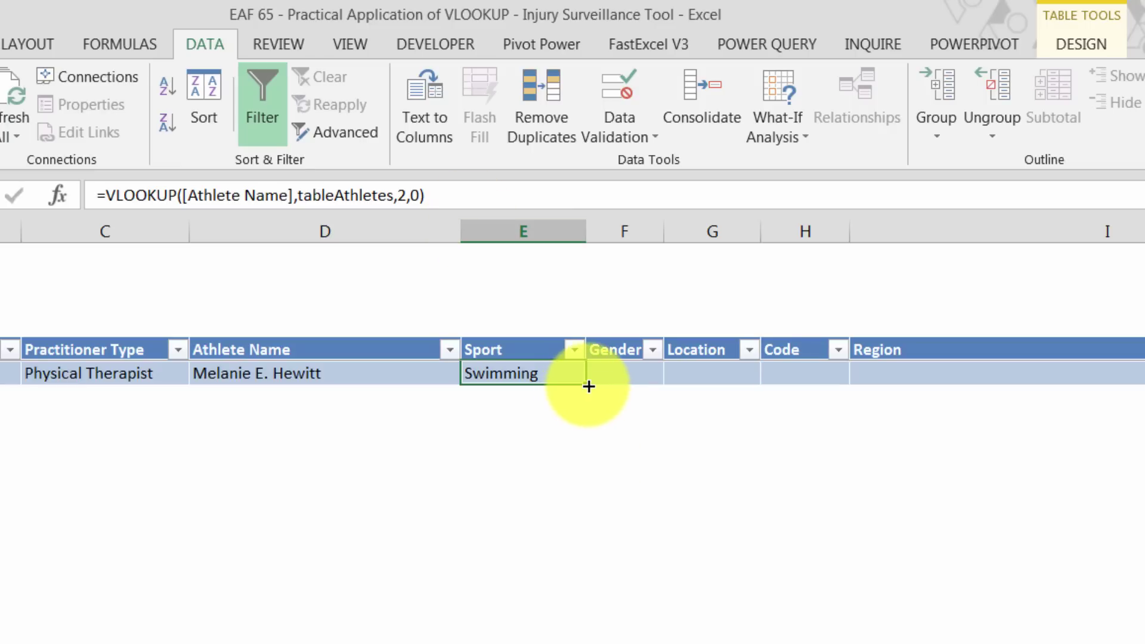
# Fill the Sport formula into Gender, clear the resulting #N/A, and select Sport's formula text
pyautogui.moveTo(588, 386); pyautogui.dragTo(646, 390)
pyautogui.click(634, 373)
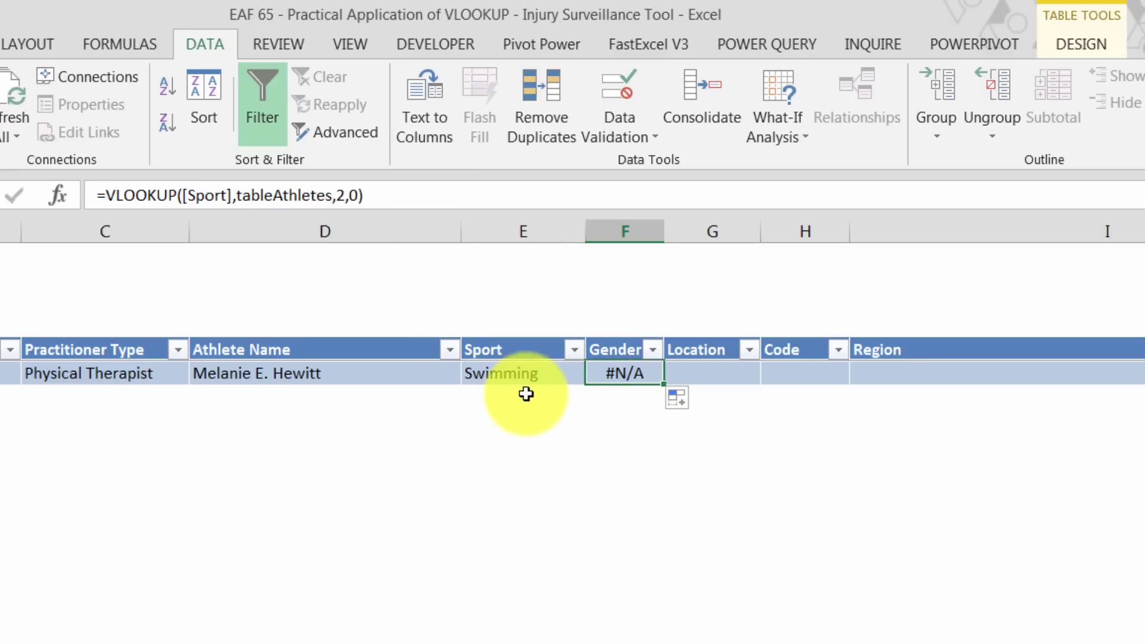
pyautogui.click(523, 376)
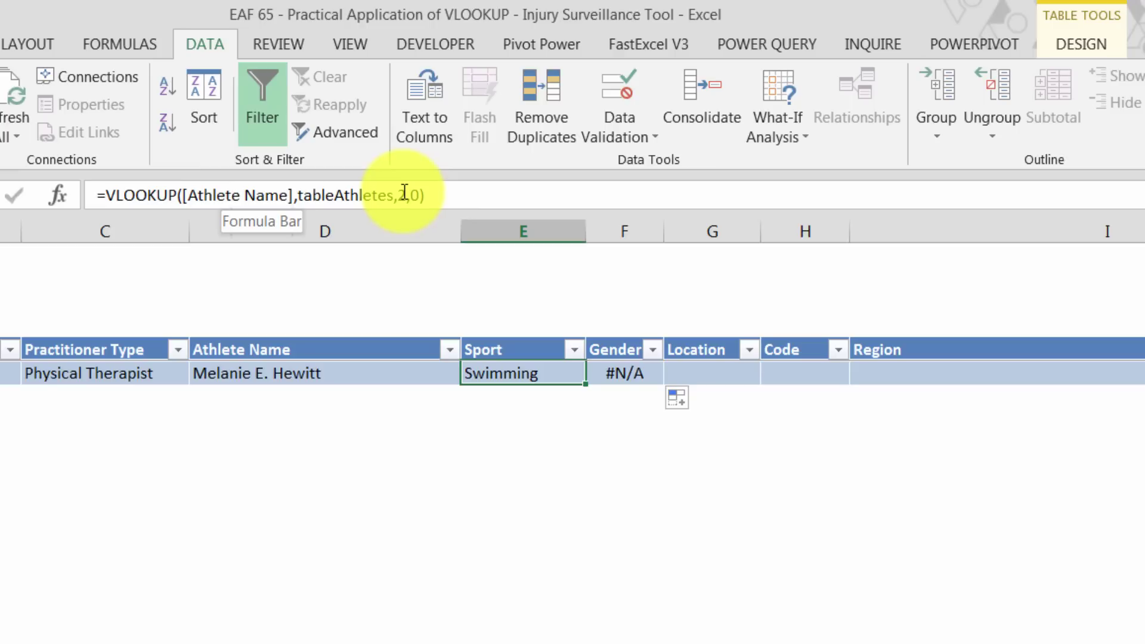
pyautogui.click(617, 371)
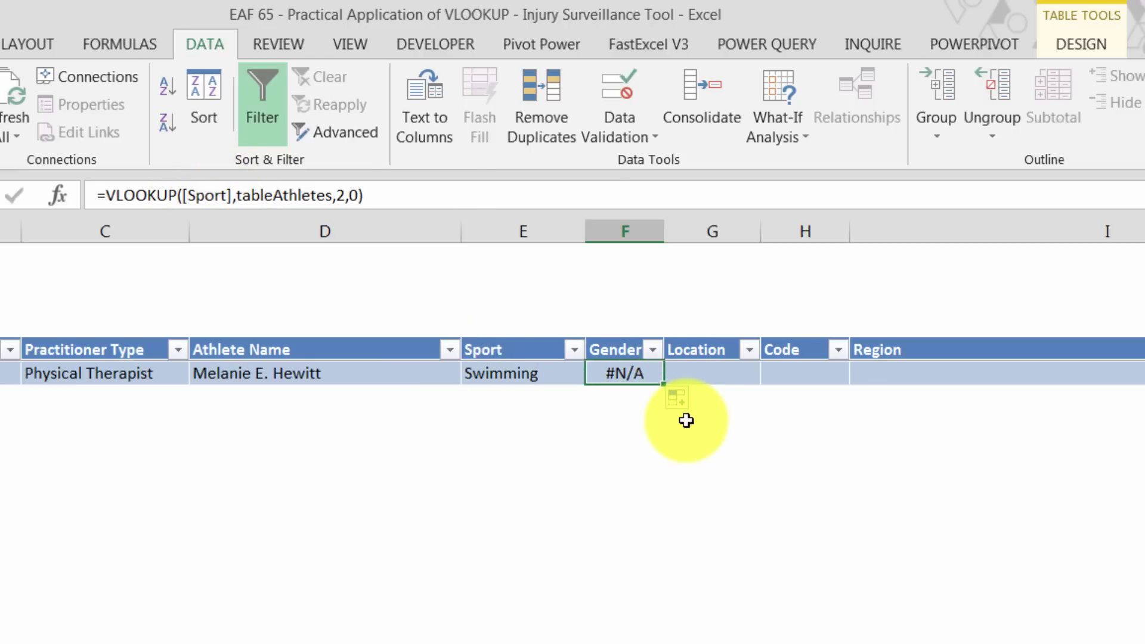
pyautogui.press('Delete')
pyautogui.click(493, 376)
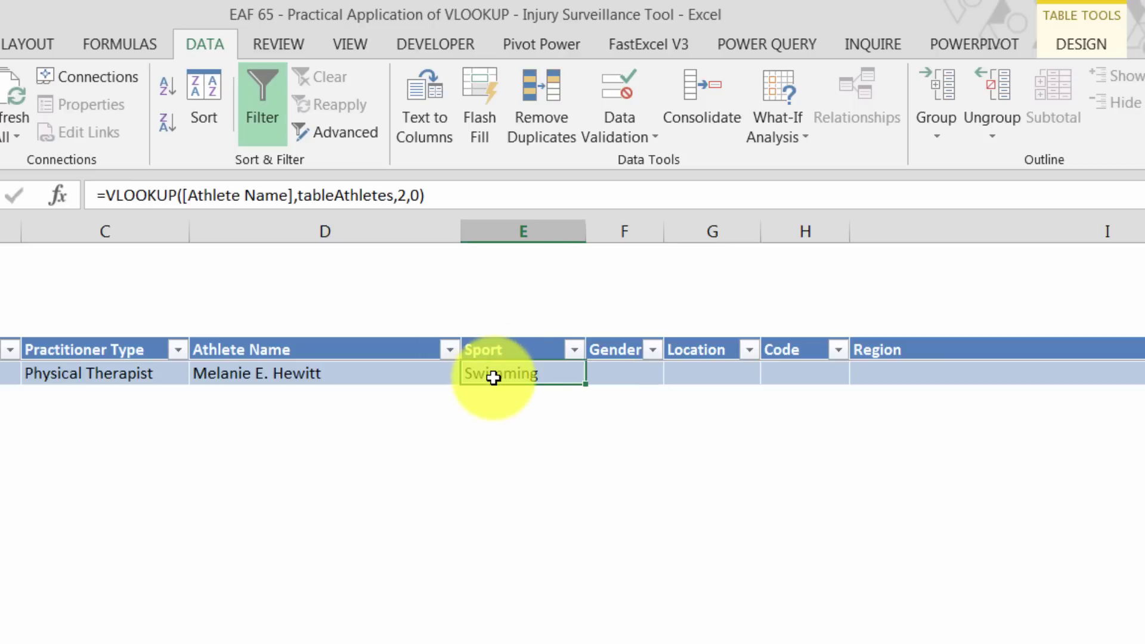
pyautogui.moveTo(447, 188); pyautogui.dragTo(96, 195)
pyautogui.hotkey('ctrl', 'c')
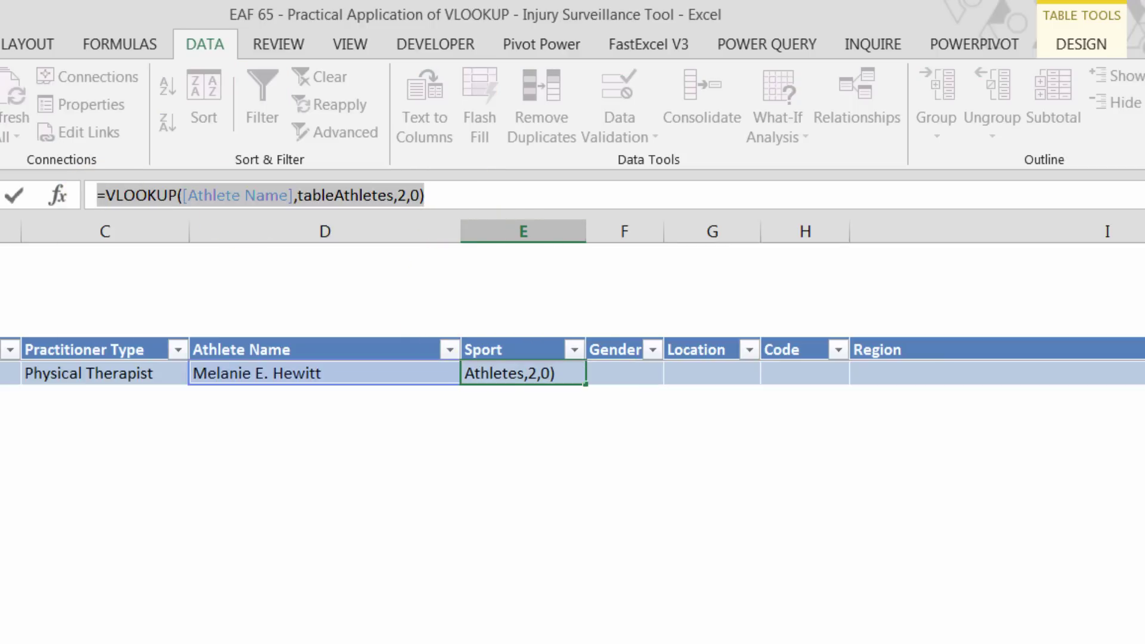
# Paste the copied Sport VLOOKUP formula into the Gender and Location cells
pyautogui.press('Escape')
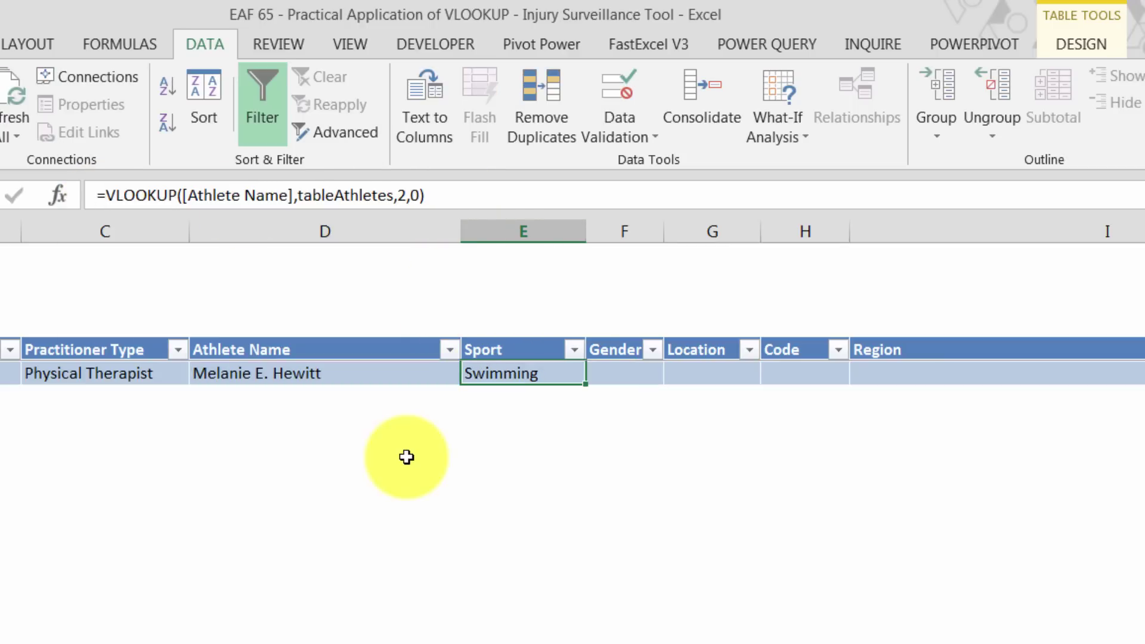
pyautogui.click(616, 371)
pyautogui.click(153, 196)
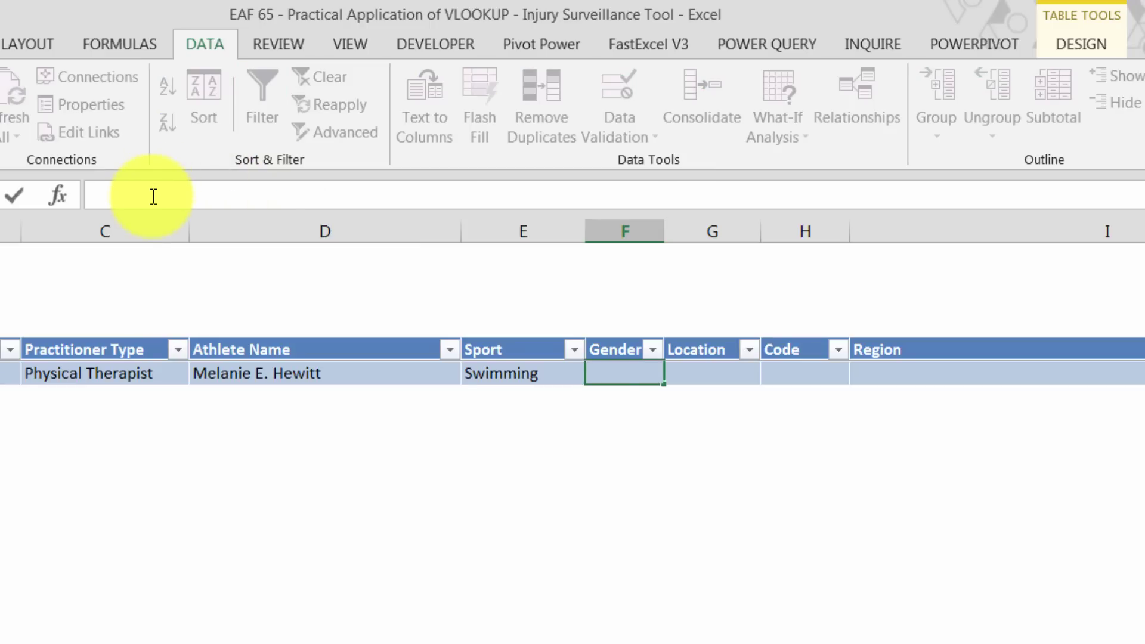
pyautogui.hotkey('ctrl', 'v')
pyautogui.press('Return')
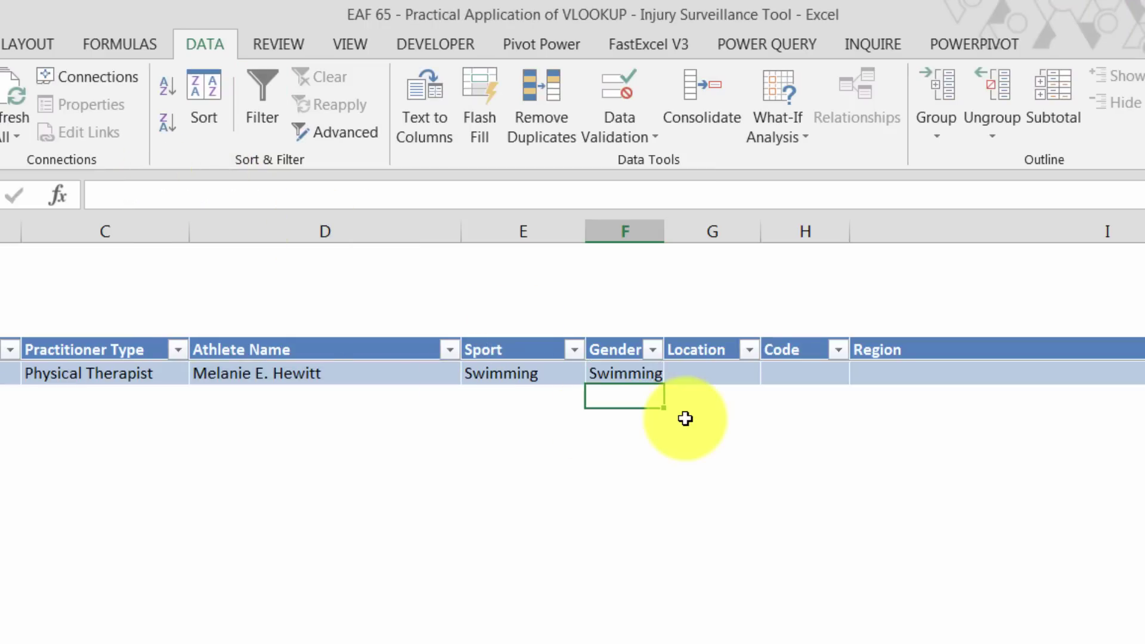
pyautogui.click(687, 372)
pyautogui.click(168, 195)
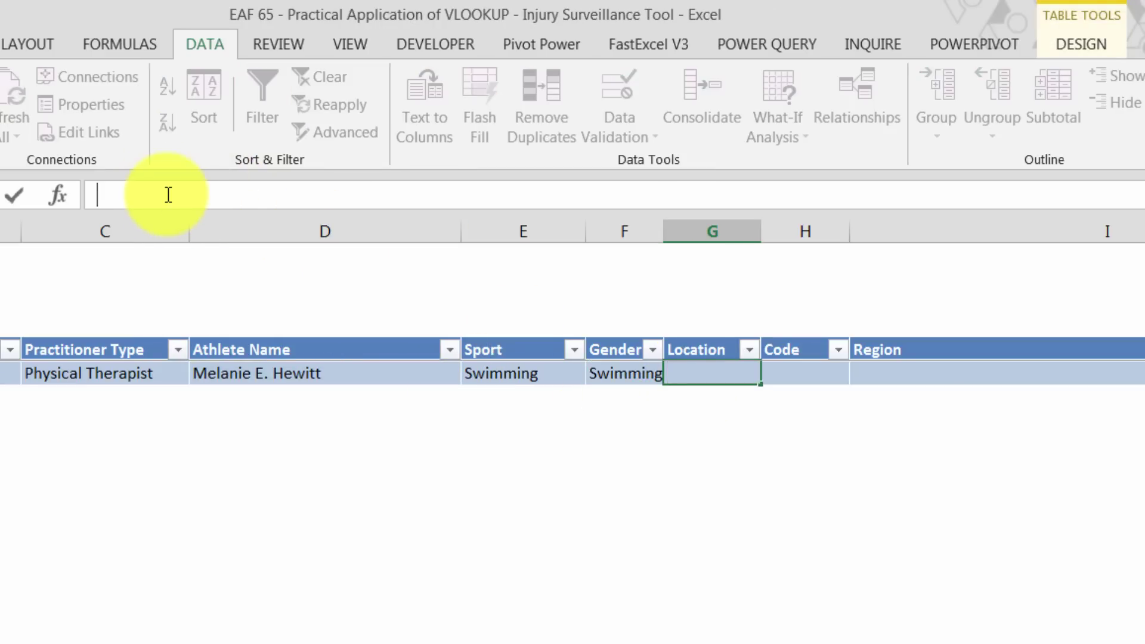
pyautogui.hotkey('ctrl', 'v')
pyautogui.press('Return')
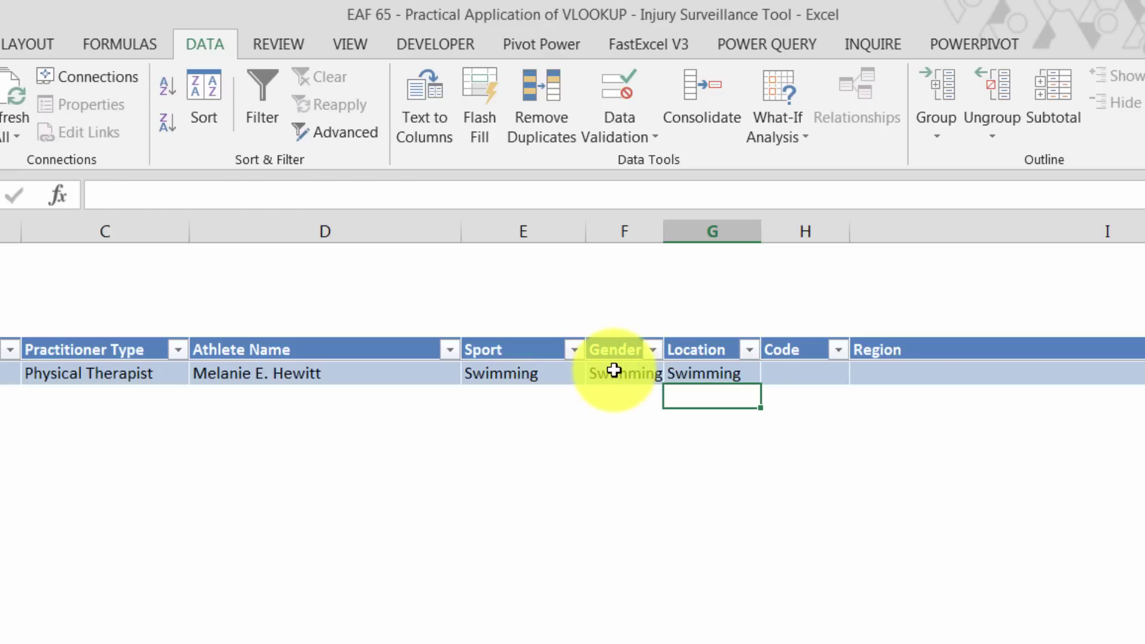
# Change the column index to 3 for Gender (Female) and 4 for Location (Wellington)
pyautogui.click(613, 371)
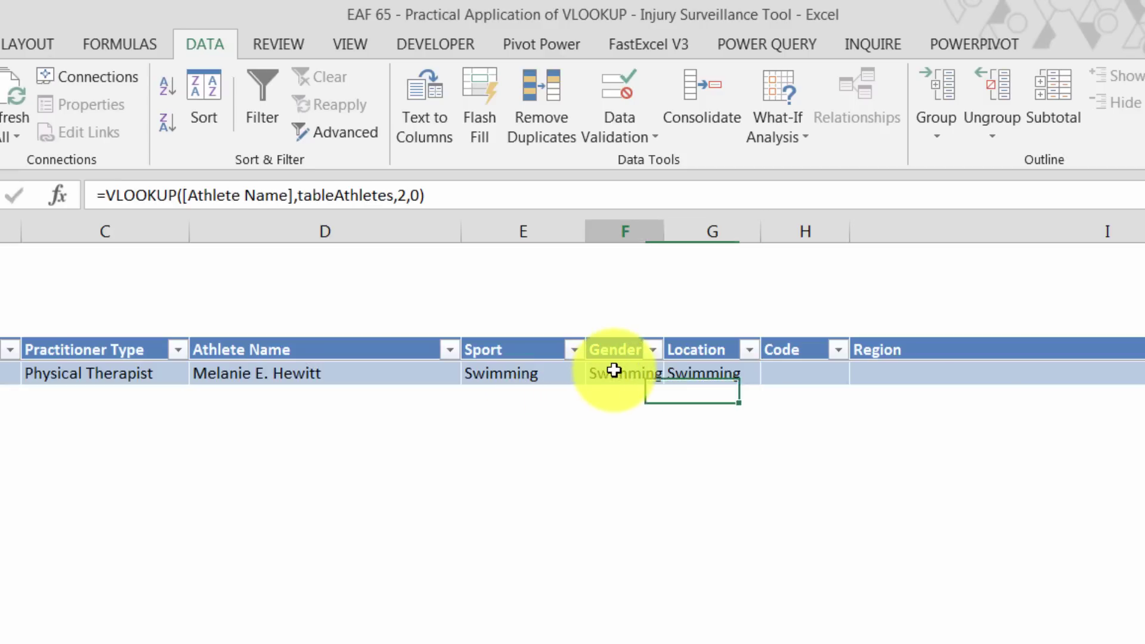
pyautogui.click(404, 192)
pyautogui.press('BackSpace')
pyautogui.write('3')
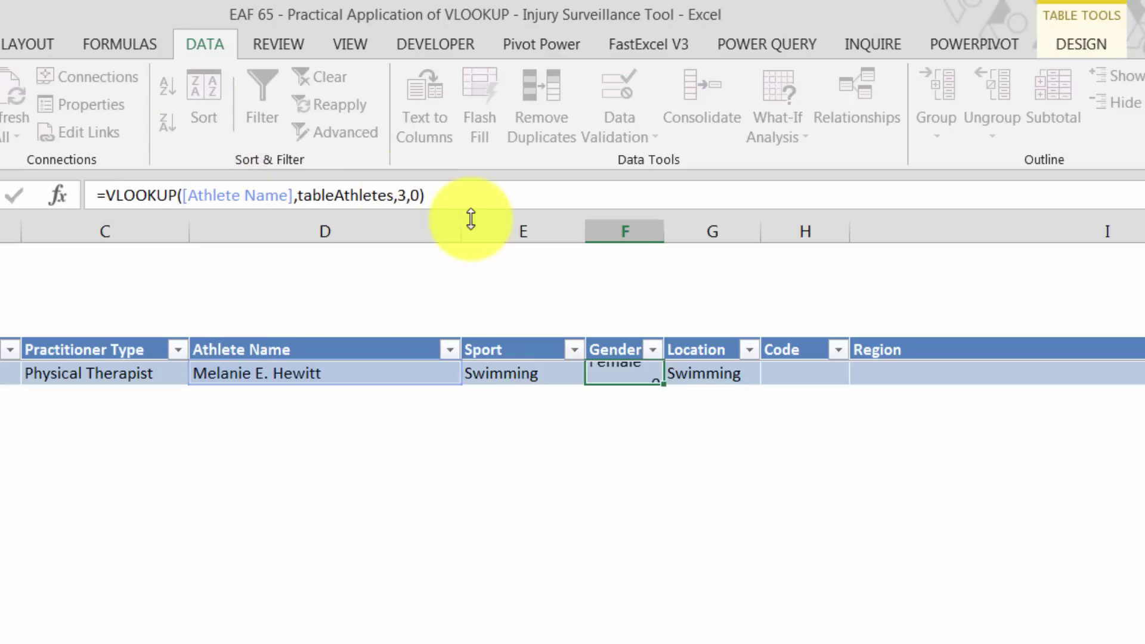
pyautogui.press('Return')
pyautogui.click(709, 371)
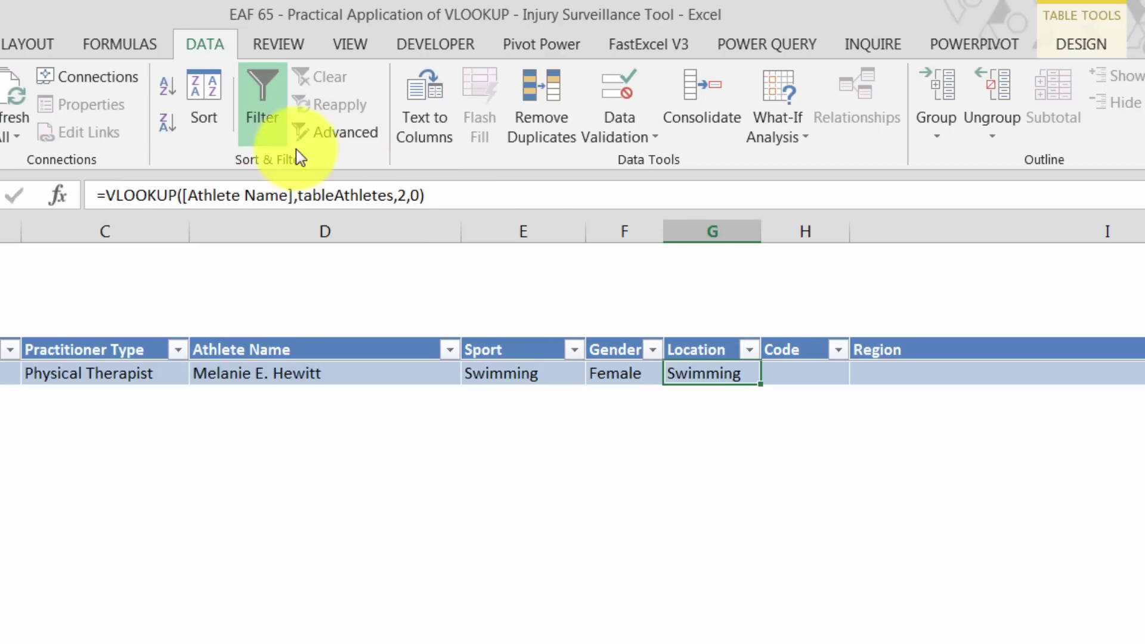
pyautogui.click(400, 191)
pyautogui.press('BackSpace')
pyautogui.write('4')
pyautogui.press('Return')
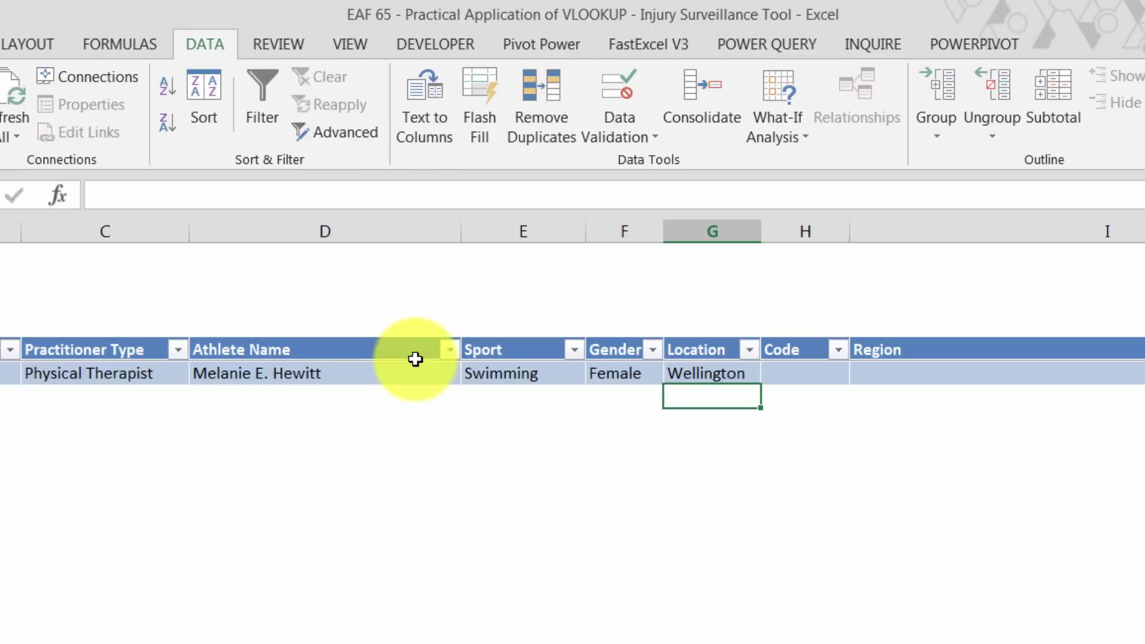
# Pick a different athlete from the Athlete Name dropdown, updating the row to Triathlon and Cambridge
pyautogui.click(435, 373)
pyautogui.click(471, 374)
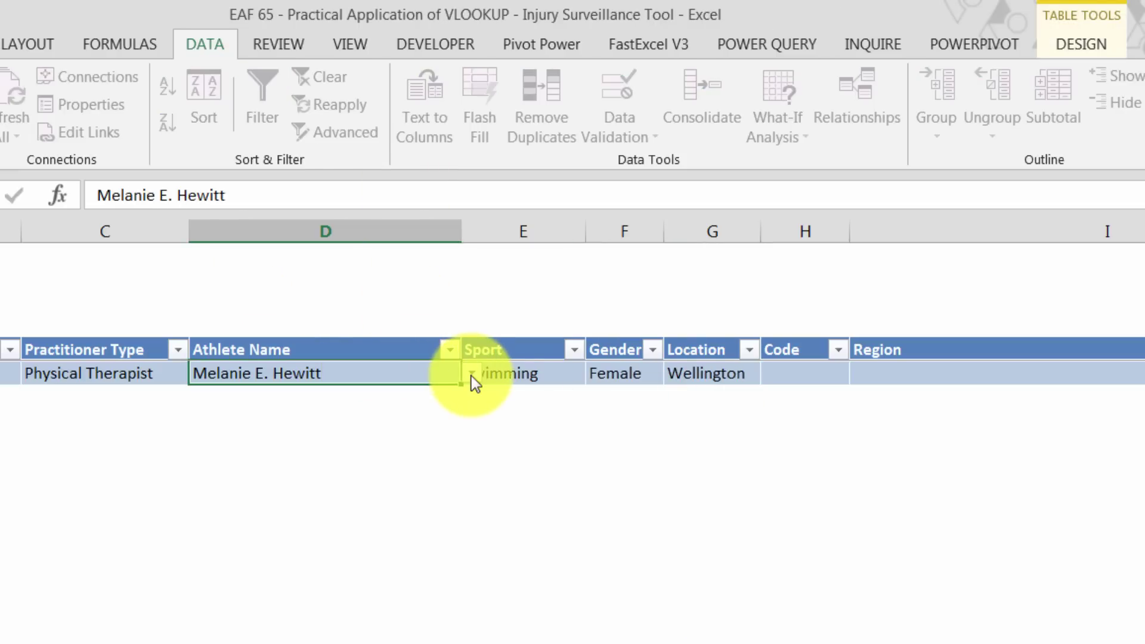
pyautogui.scroll(3, 473, 463)
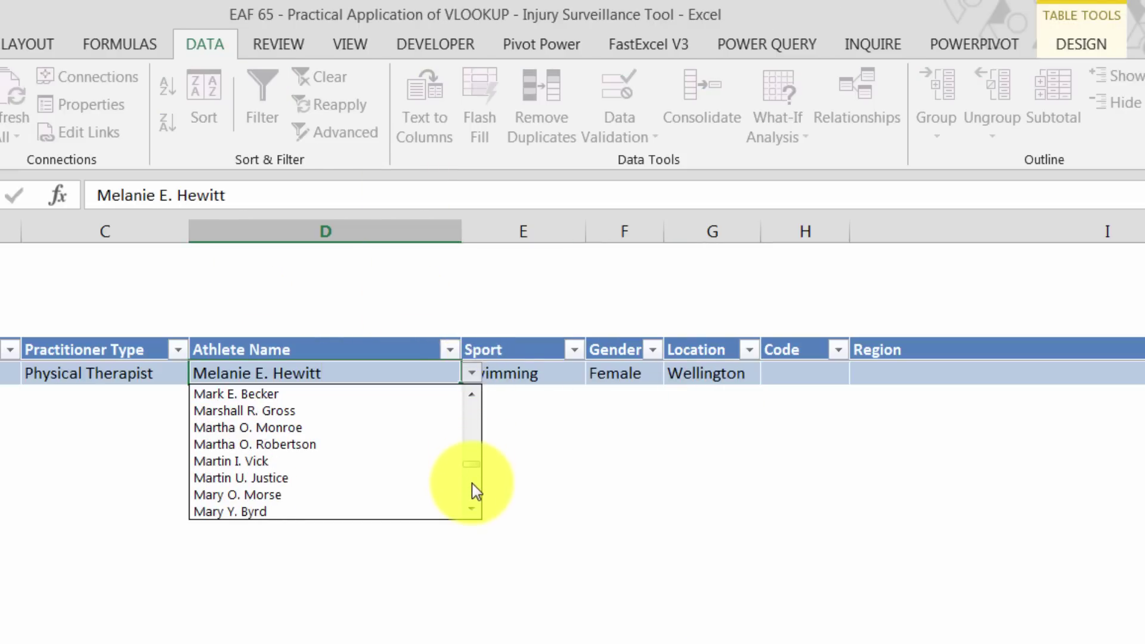
pyautogui.click(362, 502)
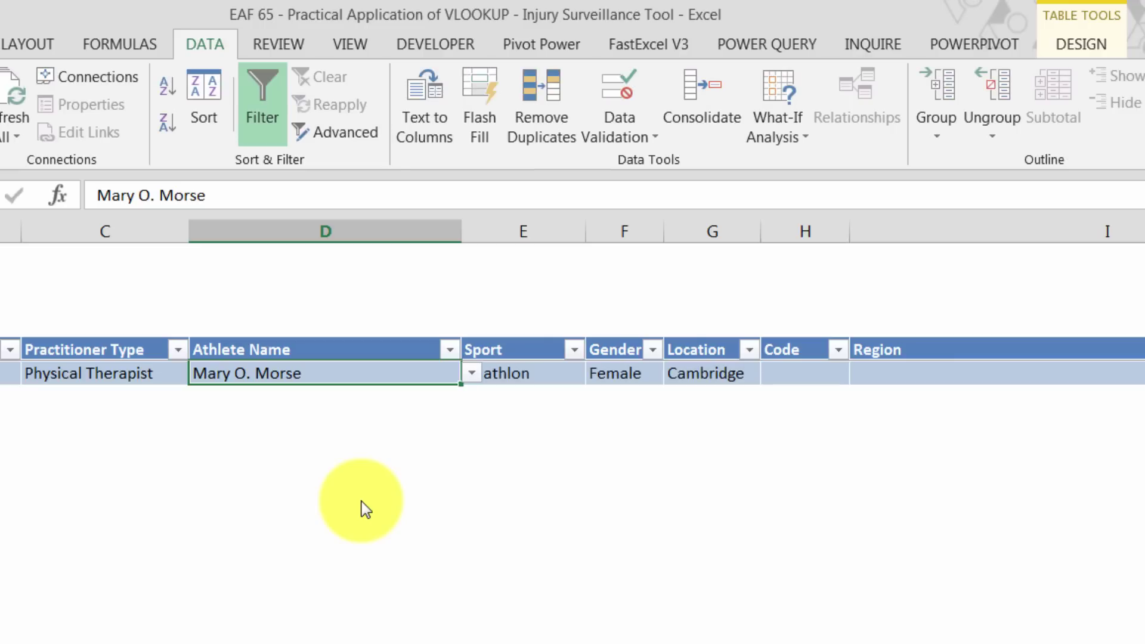
pyautogui.press('Return')
pyautogui.click(322, 442)
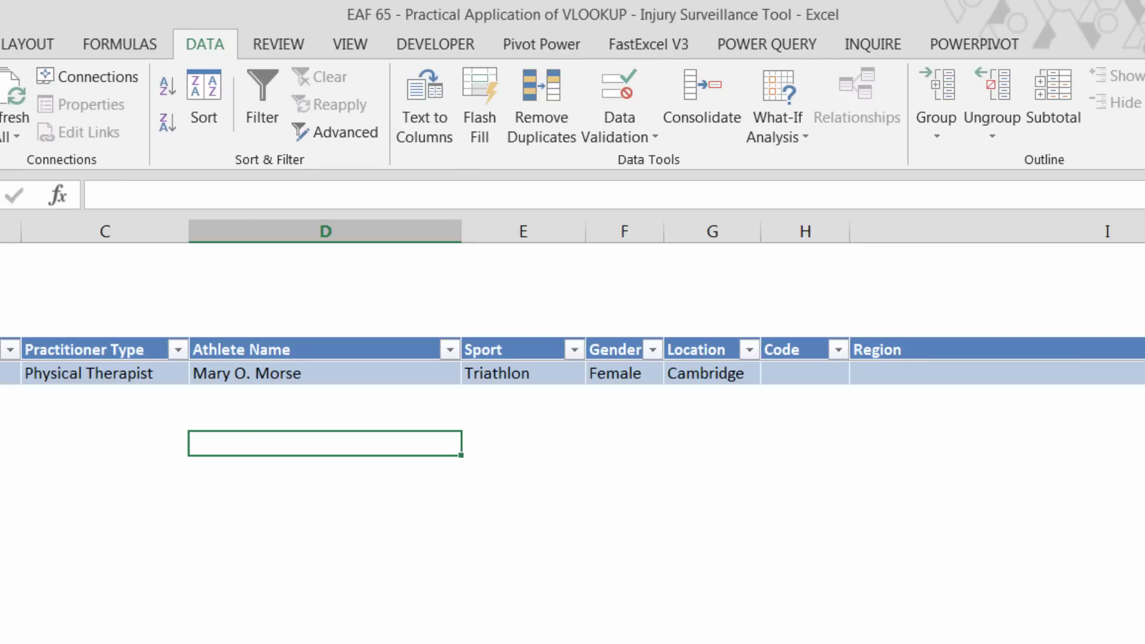
pyautogui.hscroll(6, 573, 357)
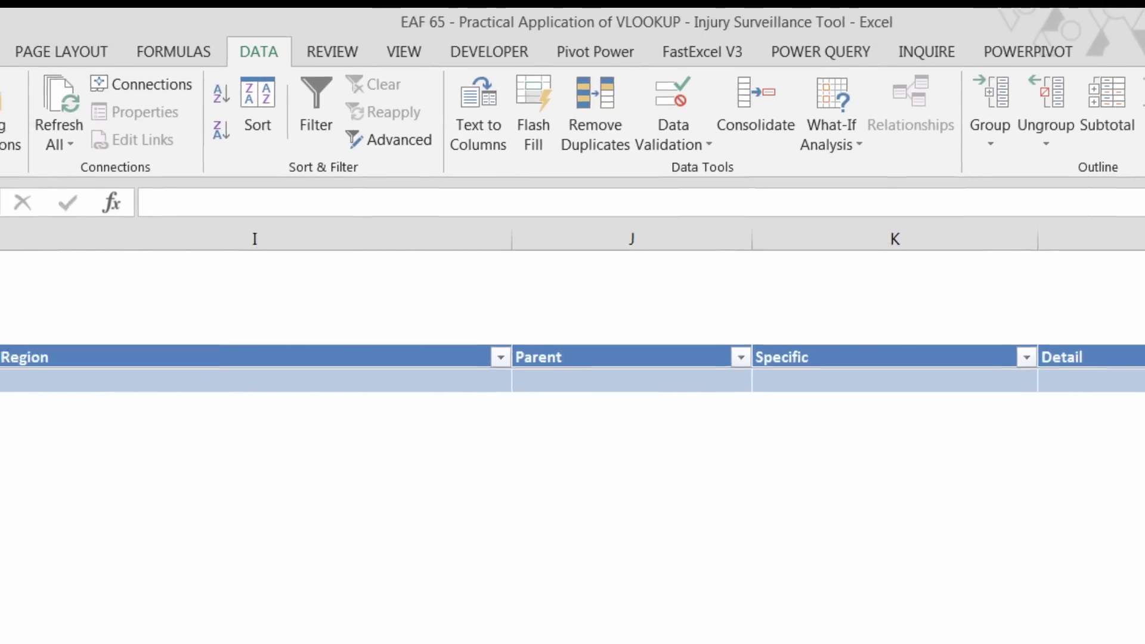
# Check code HKXQ on the Codes sheet and enter it in the entry's Code cell H6
pyautogui.click(103, 406)
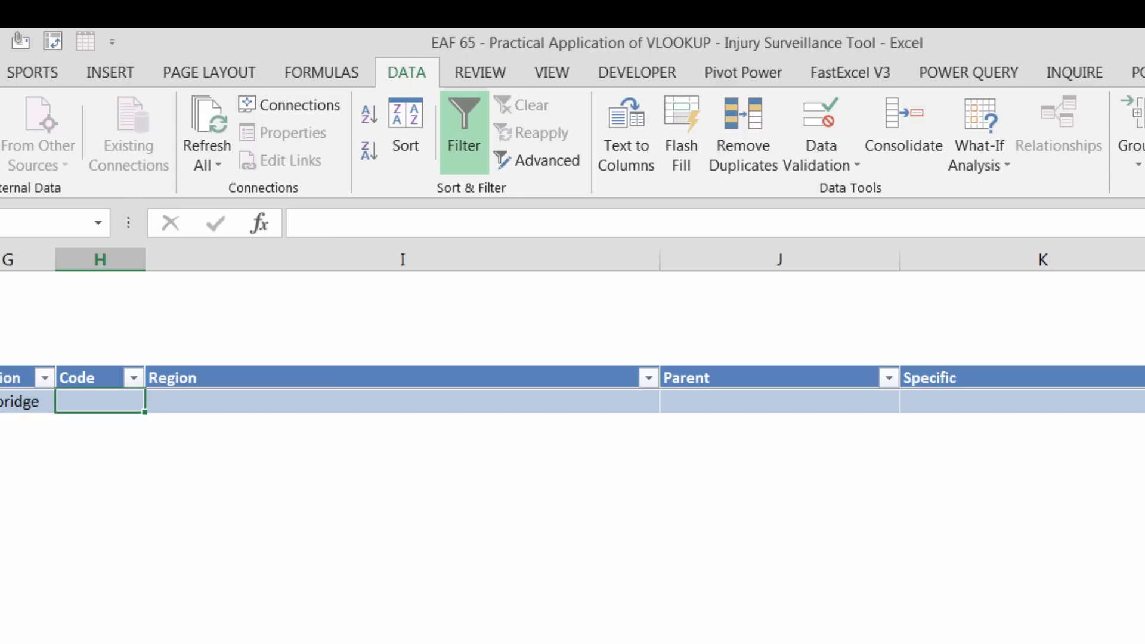
pyautogui.hotkey('ctrl', 'pagedown')
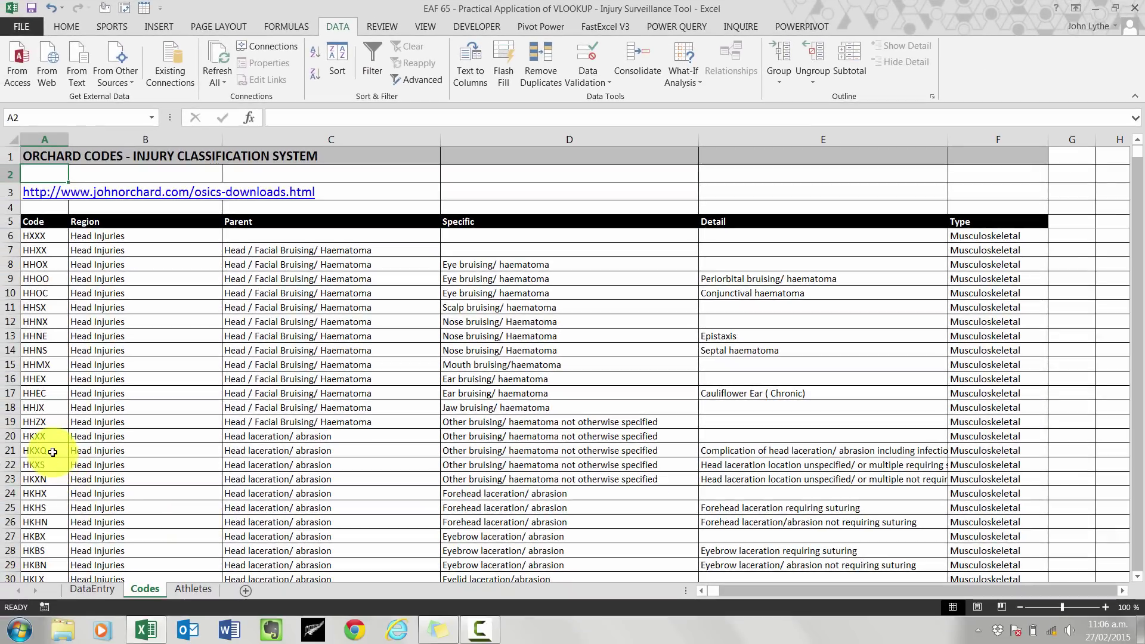
pyautogui.click(52, 452)
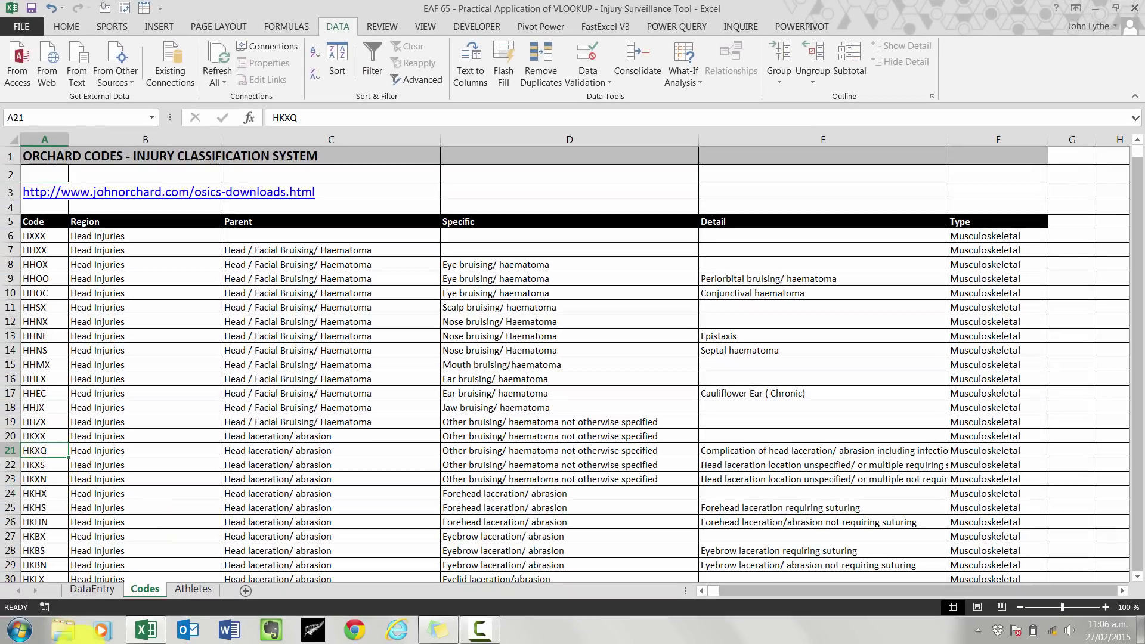
pyautogui.click(92, 590)
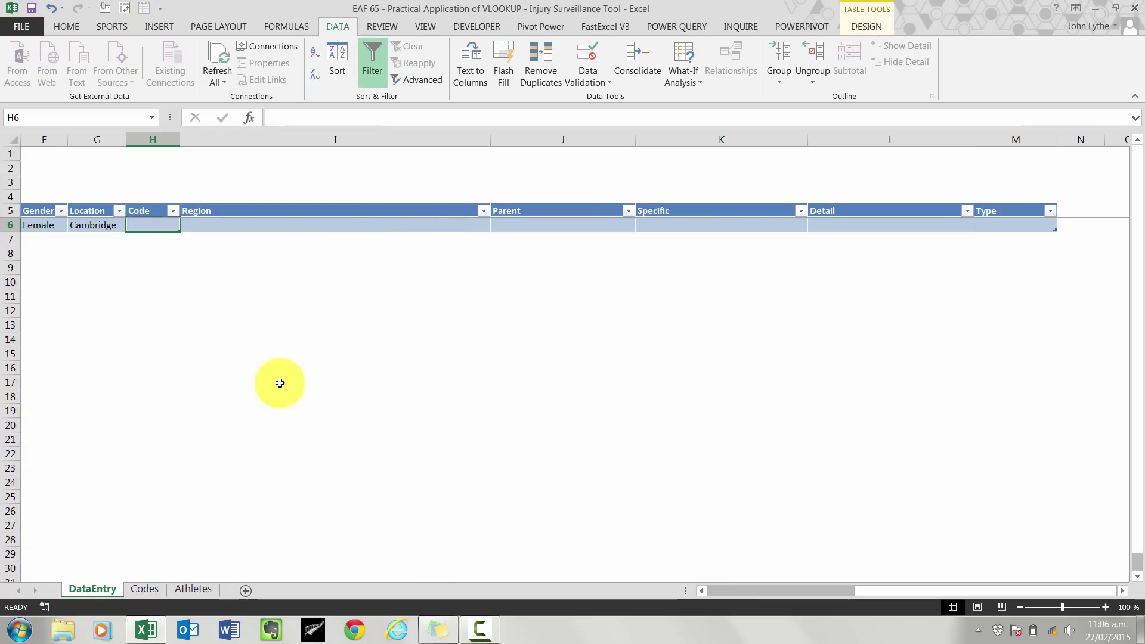
pyautogui.write('HK')
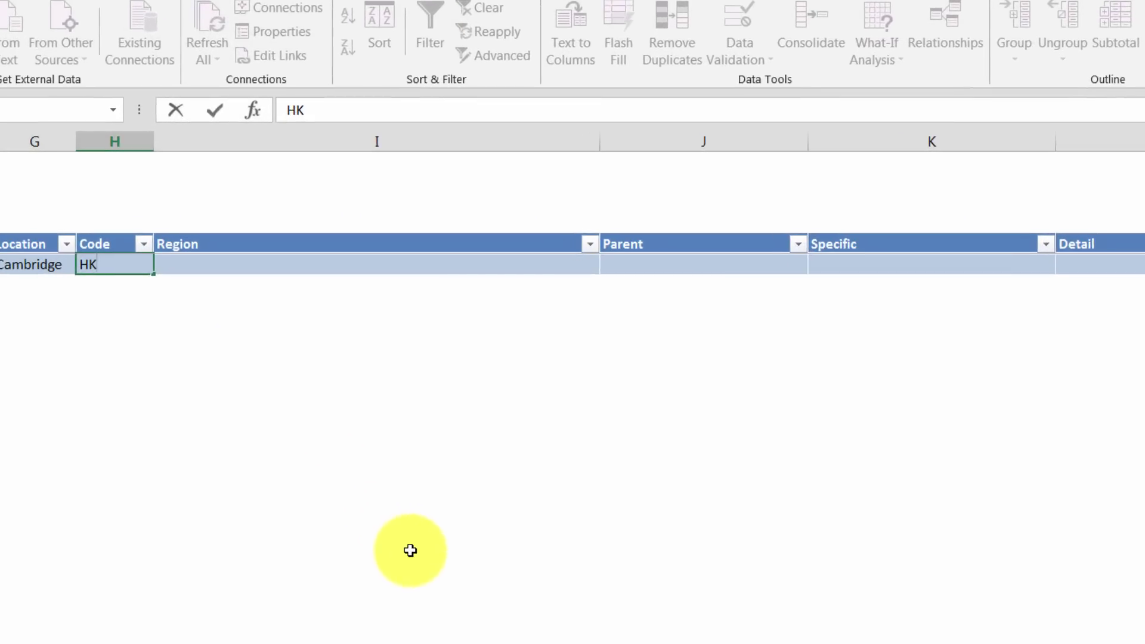
pyautogui.write('XQ')
pyautogui.press('Return')
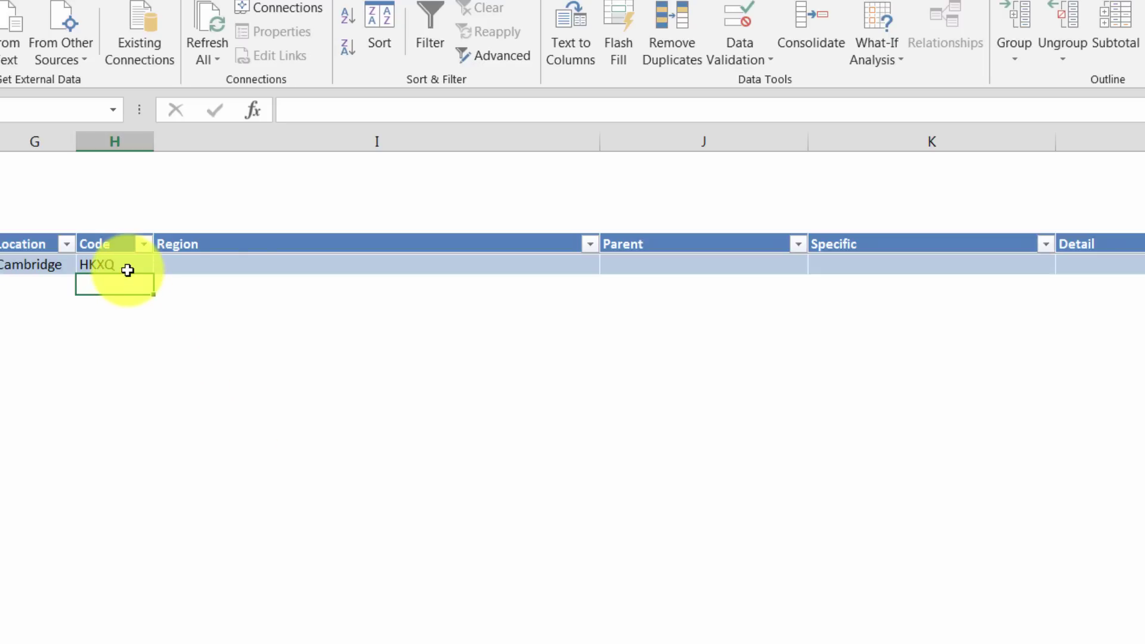
pyautogui.click(127, 269)
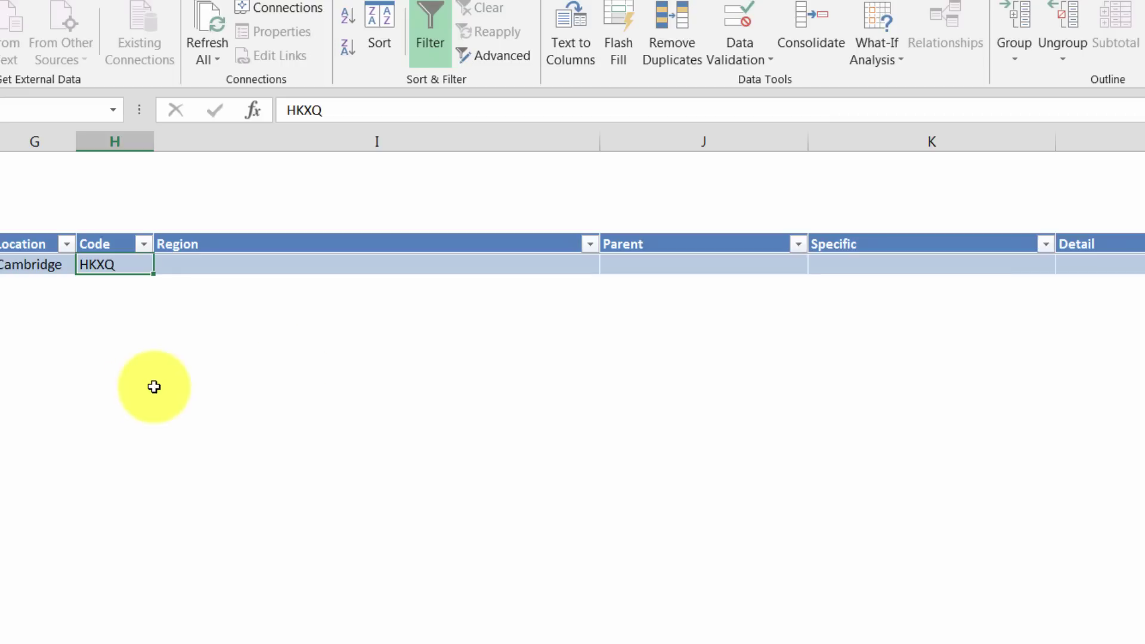
pyautogui.click(273, 264)
# Enter =VLOOKUP([Code],tablecodes,2,0) in Region so it returns Head Injuries
pyautogui.write('=vl')
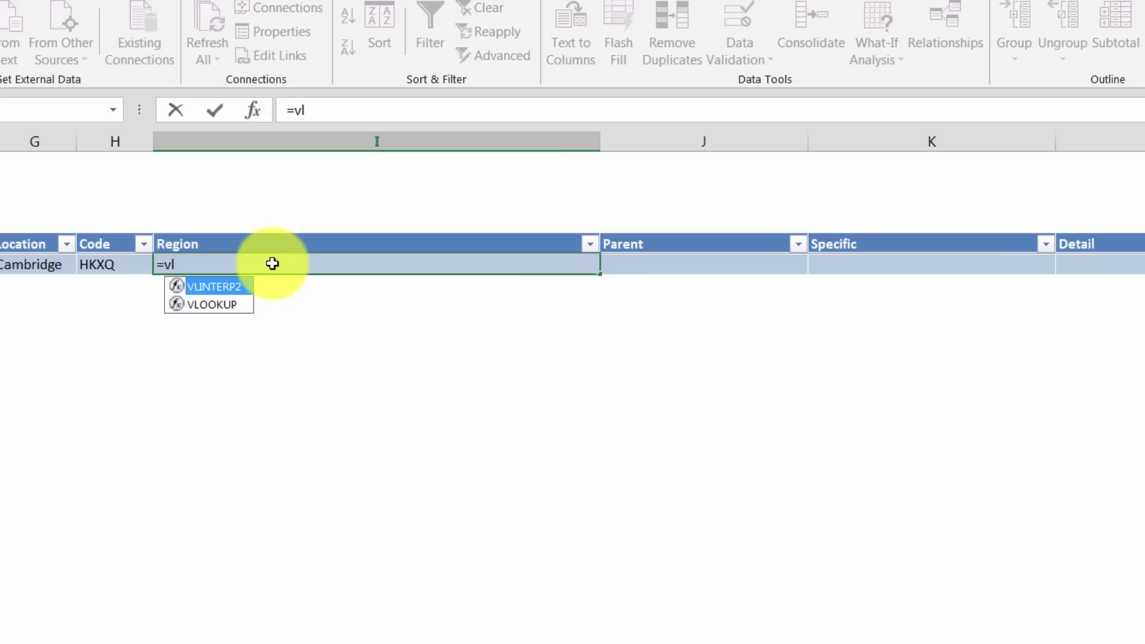
pyautogui.press('Down')
pyautogui.press('Tab')
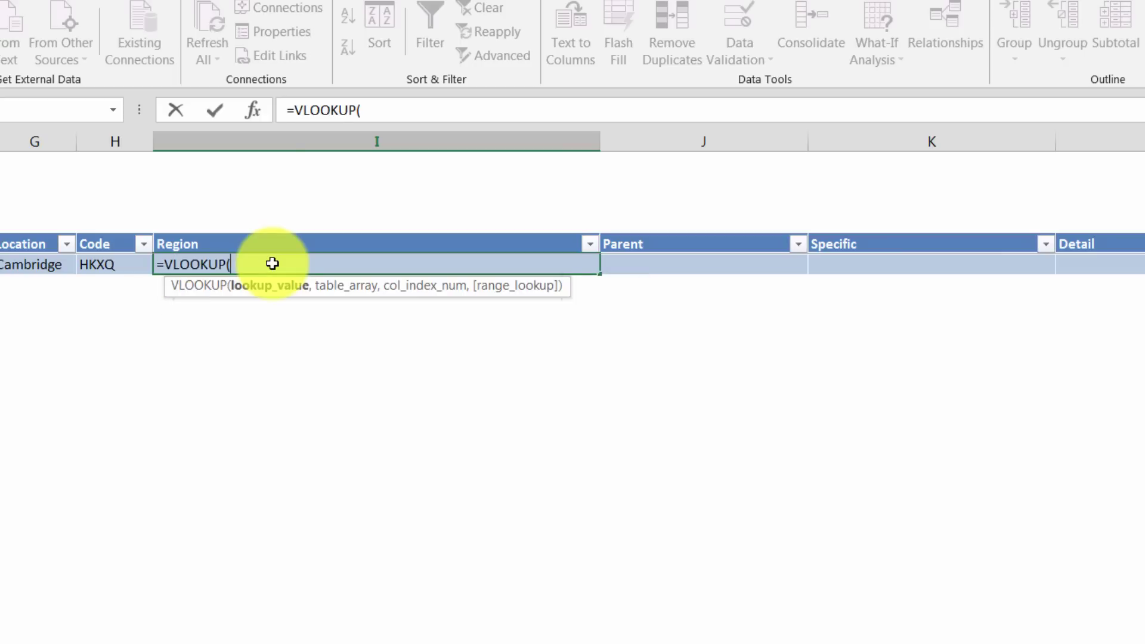
pyautogui.click(106, 264)
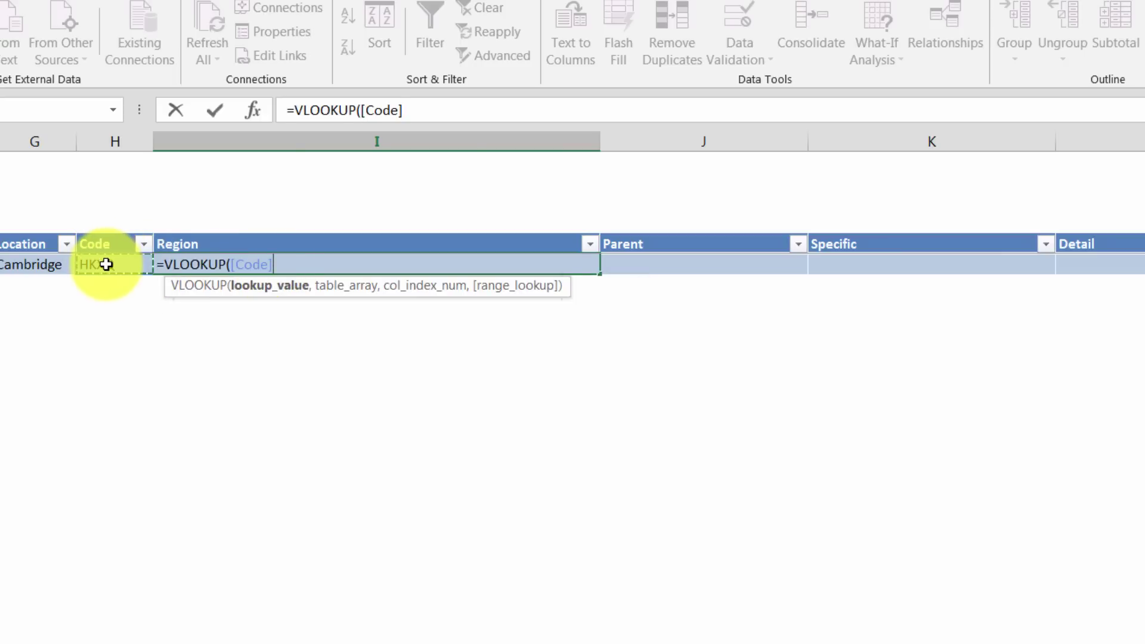
pyautogui.write(',')
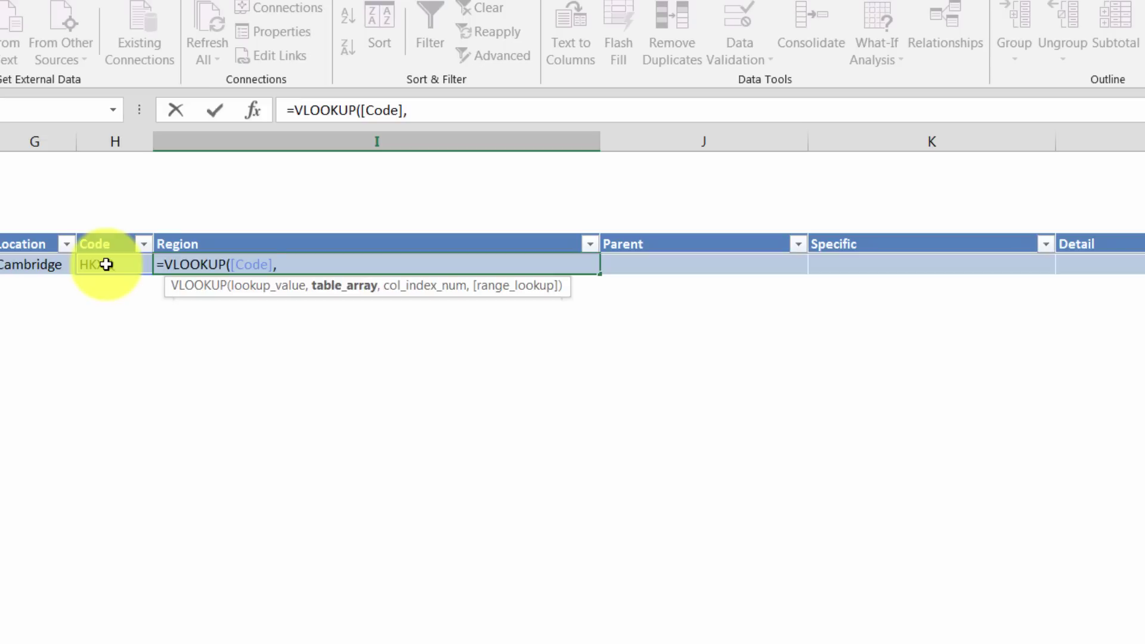
pyautogui.write('tab')
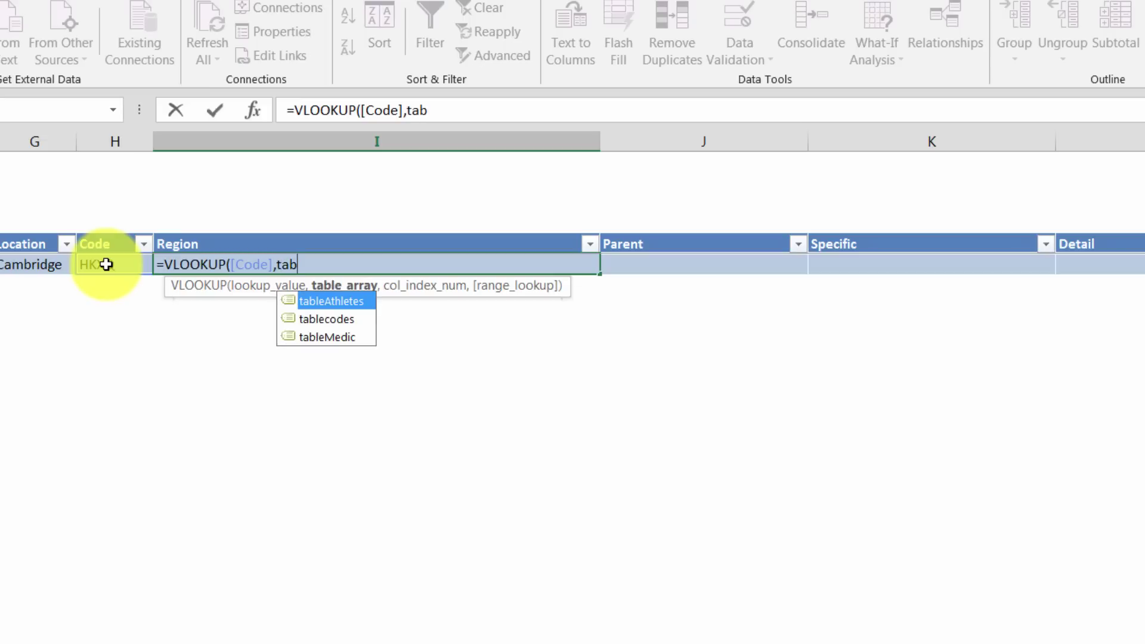
pyautogui.press('Down')
pyautogui.press('Tab')
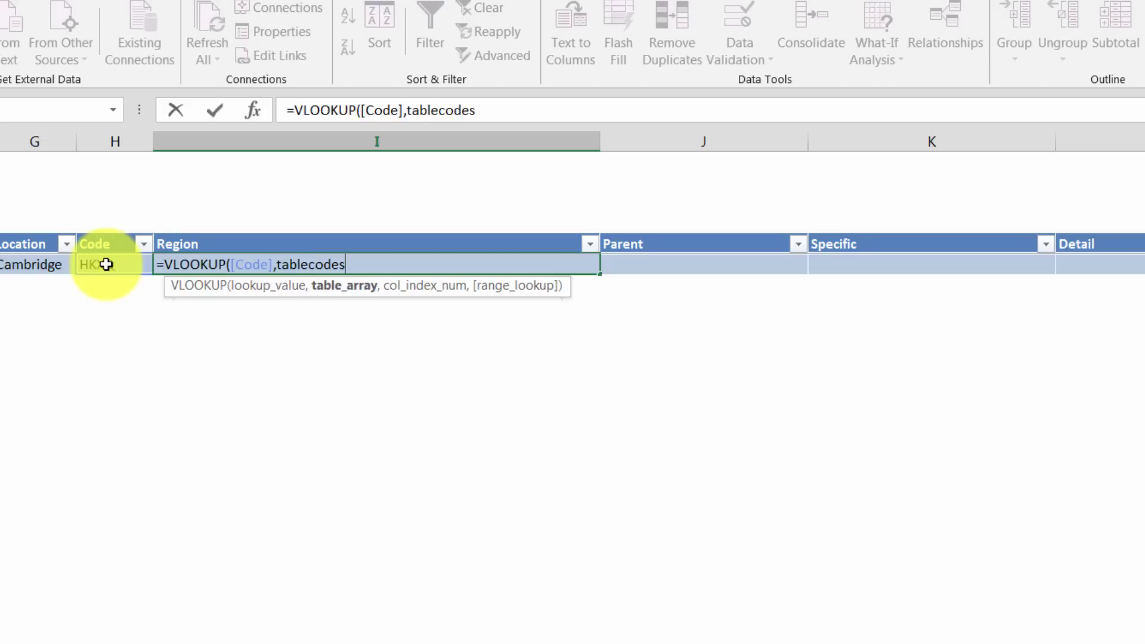
pyautogui.write(',2,')
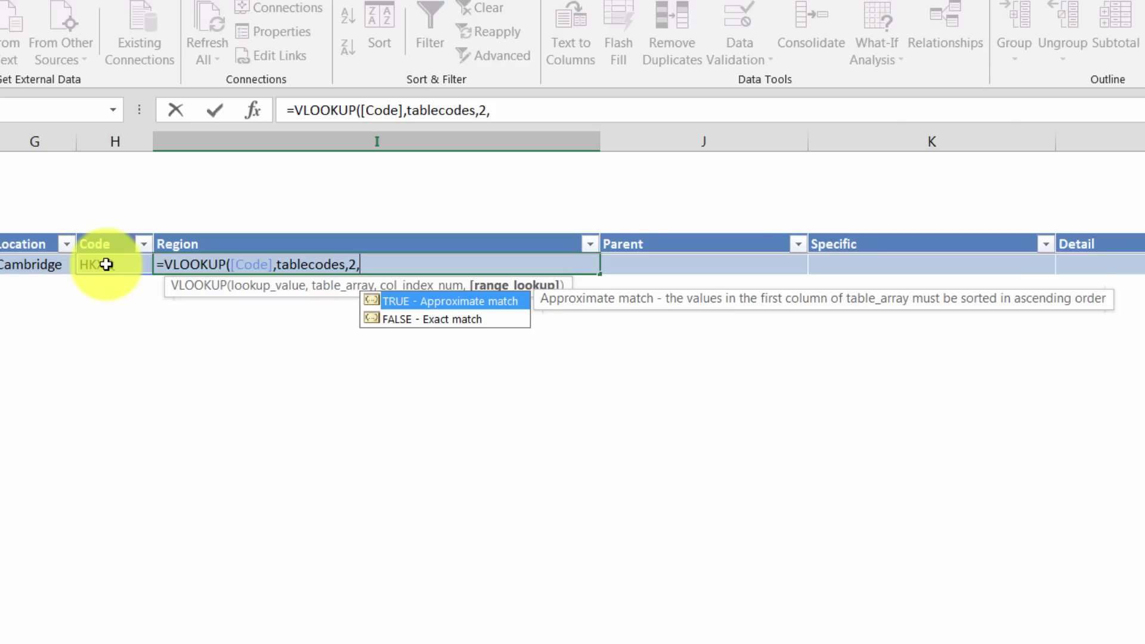
pyautogui.write('0)')
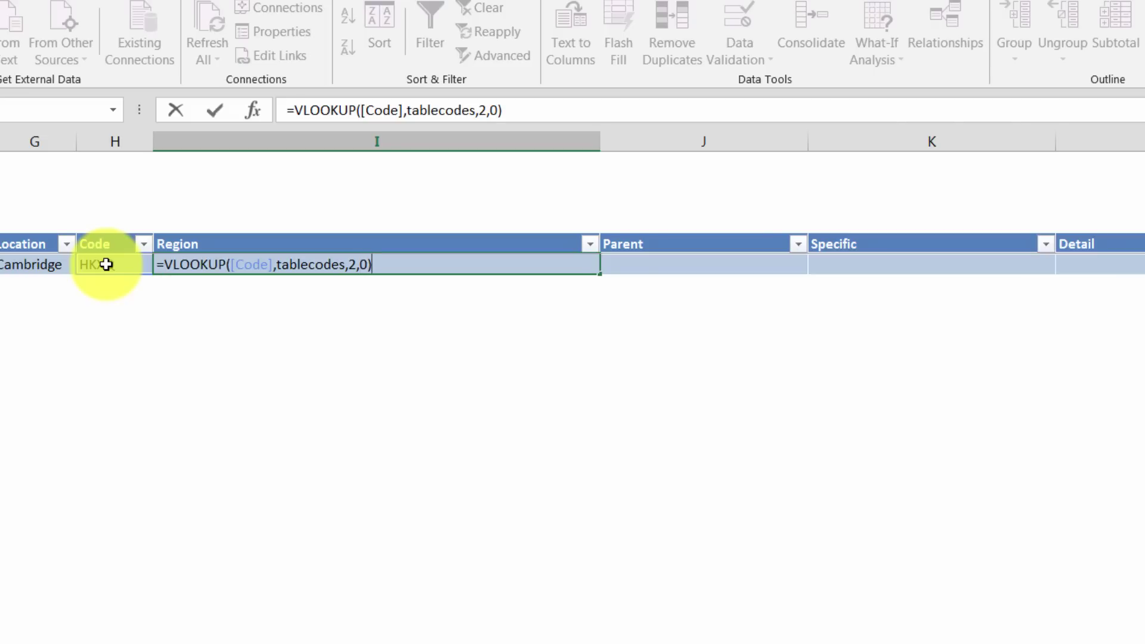
pyautogui.press('Return')
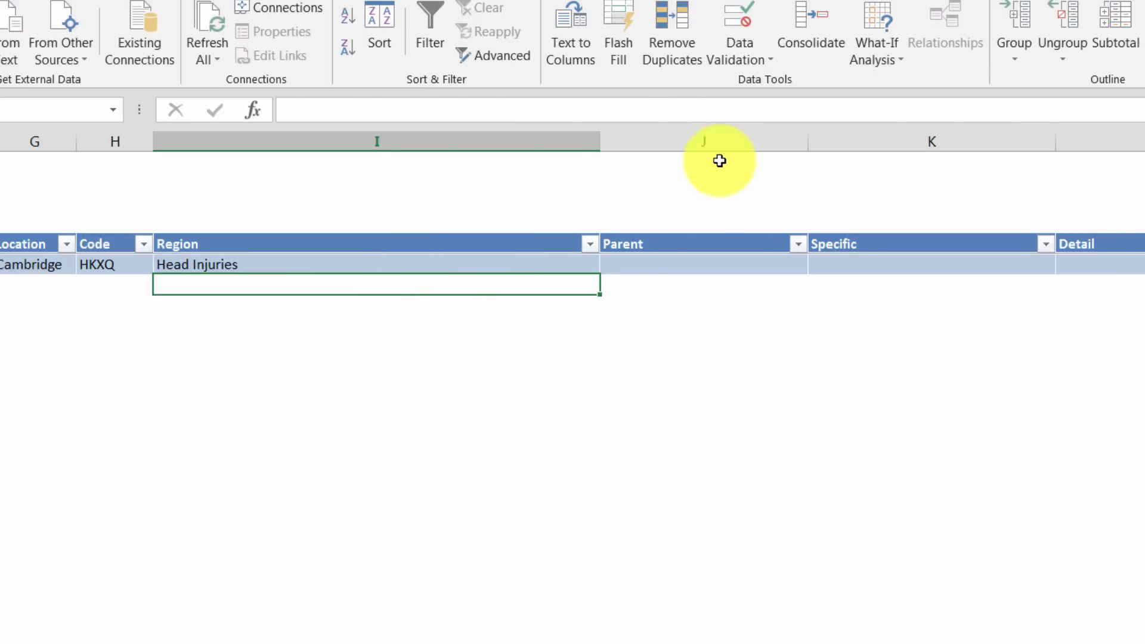
pyautogui.moveTo(600, 139); pyautogui.dragTo(498, 174)
pyautogui.click(568, 259)
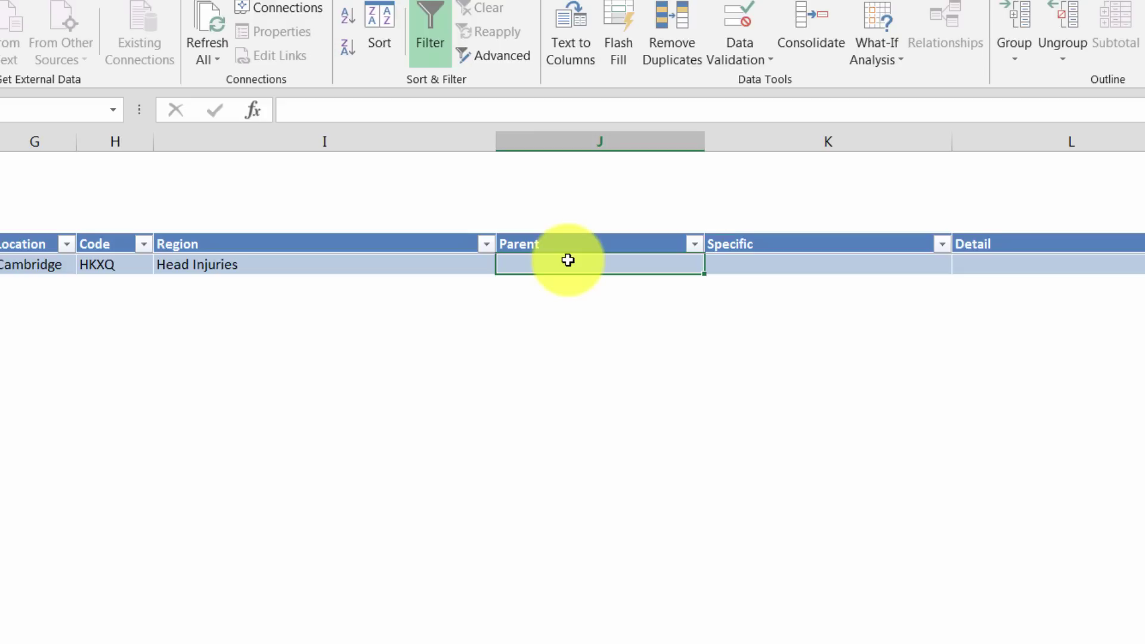
# Rewrite the Region formula's code reference as [[Code]:[Code]]
pyautogui.click(374, 263)
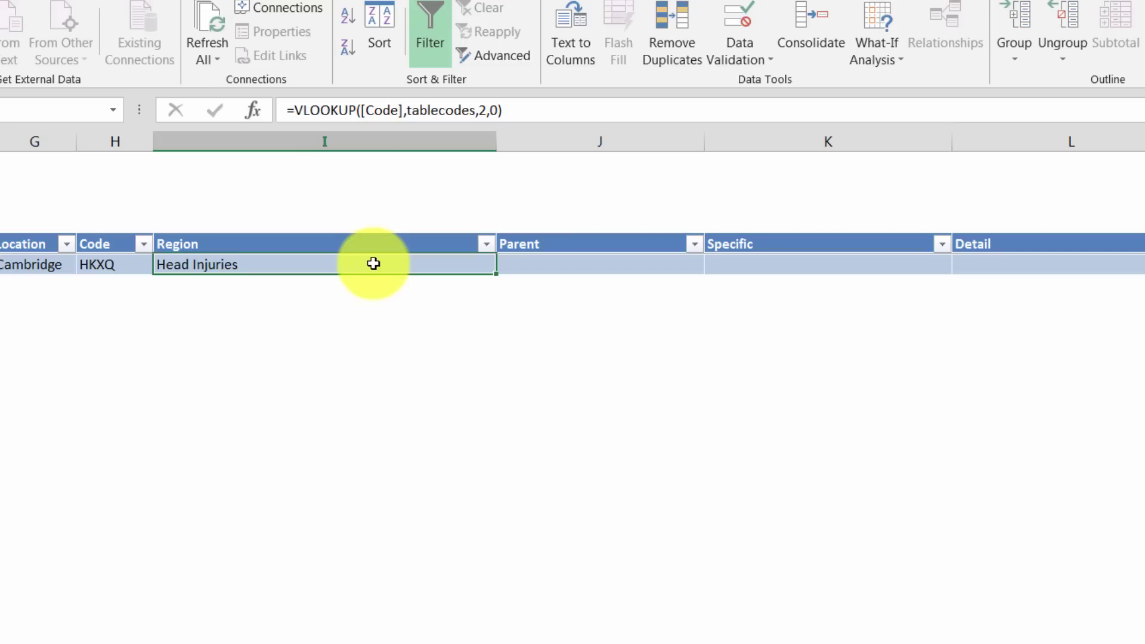
pyautogui.click(362, 112)
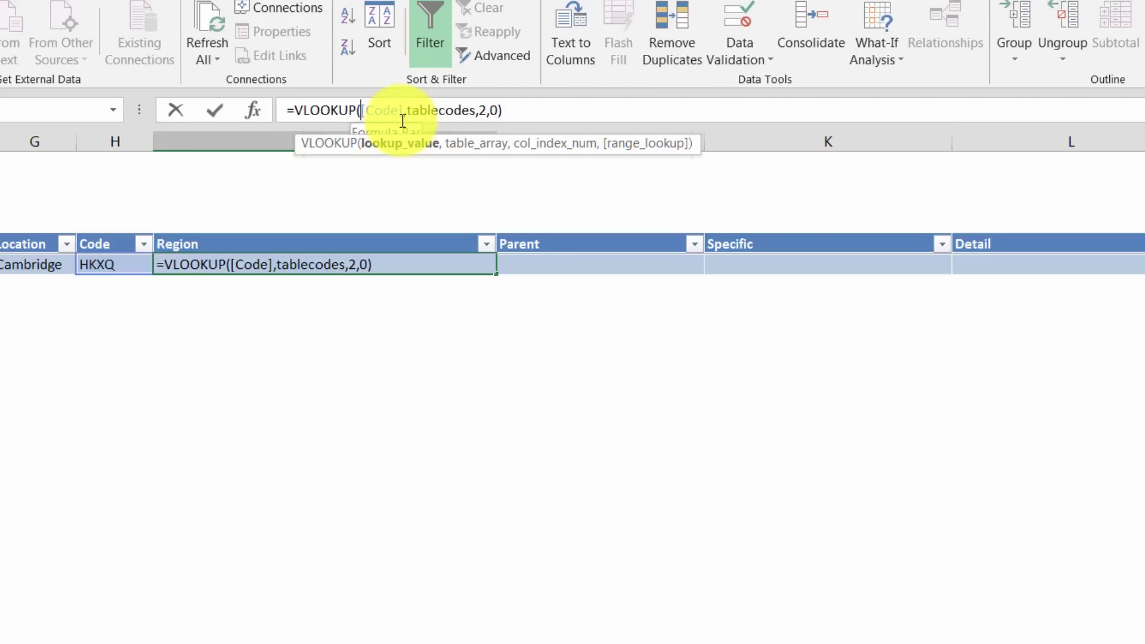
pyautogui.write('[')
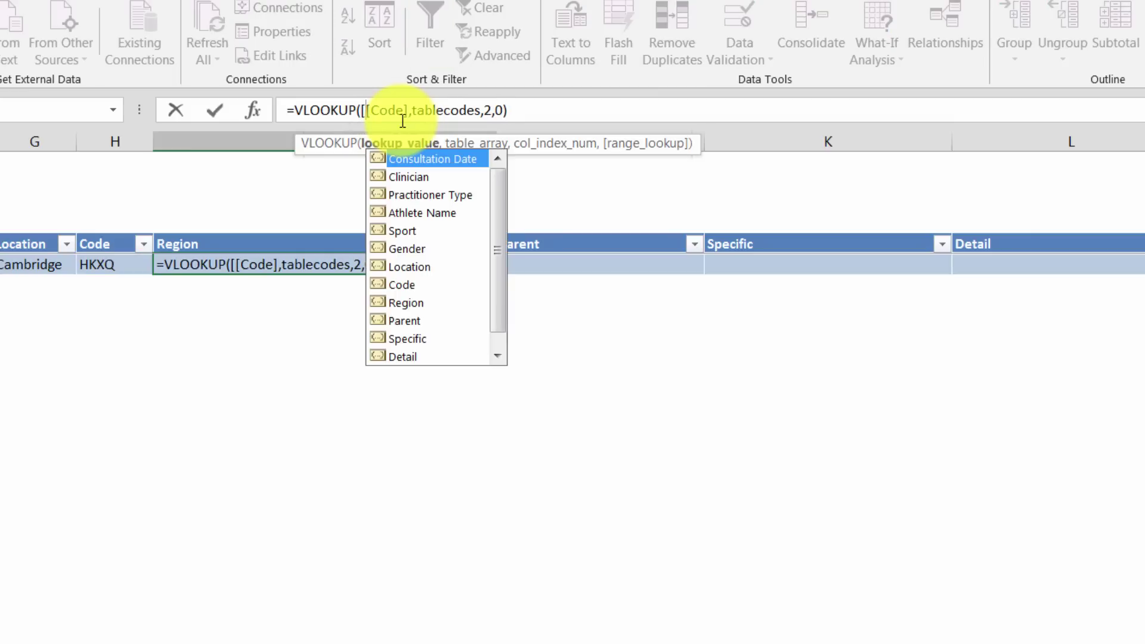
pyautogui.click(412, 111)
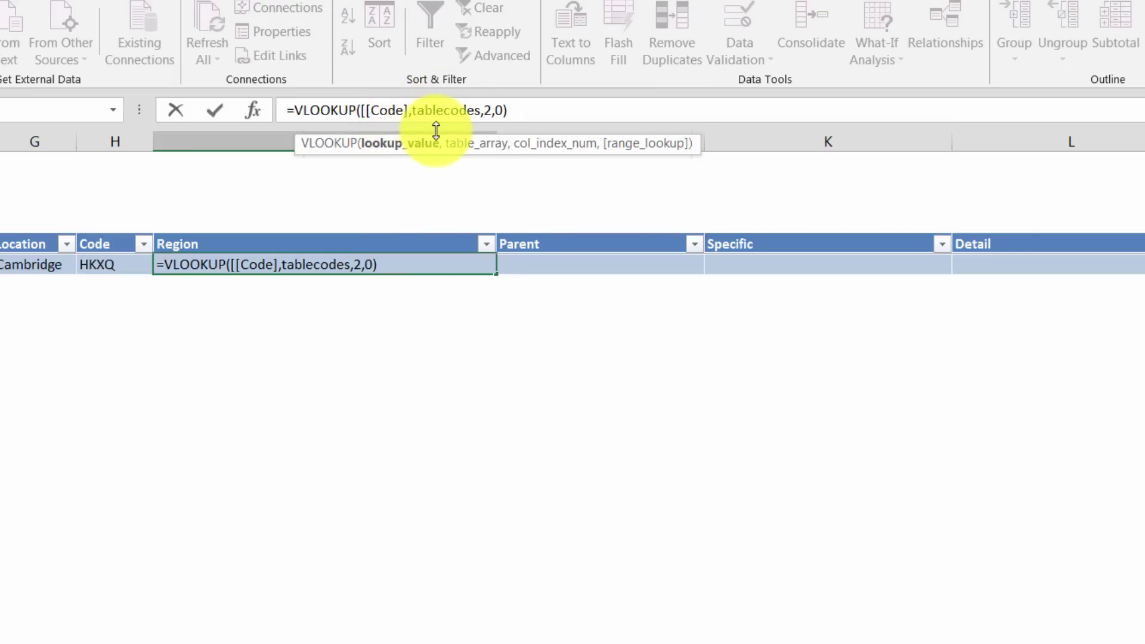
pyautogui.write(':[')
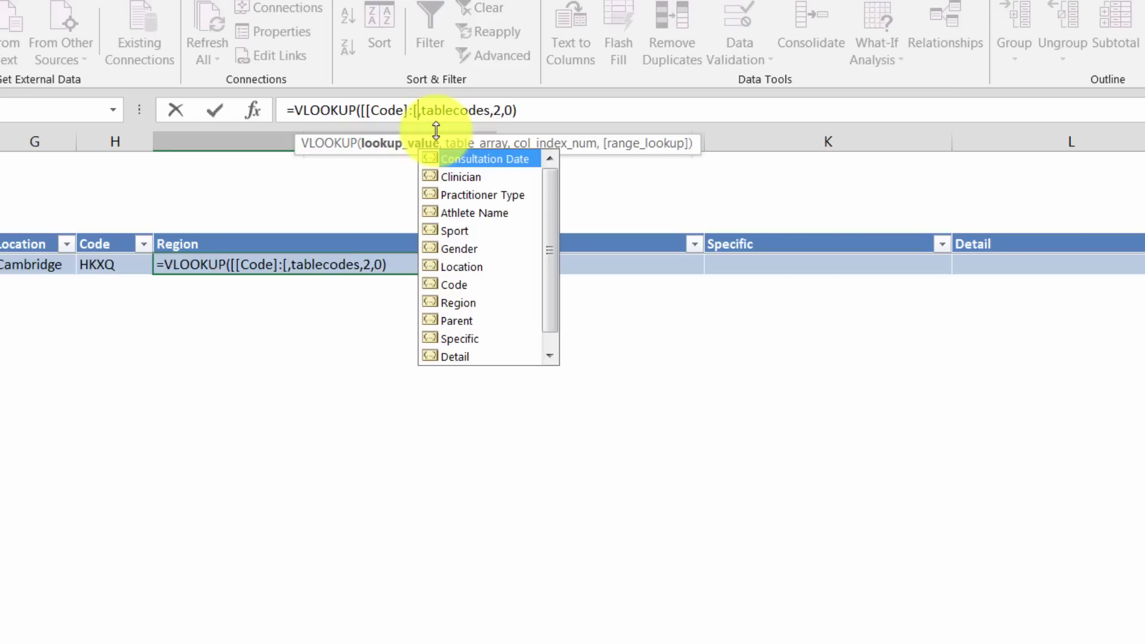
pyautogui.write('code')
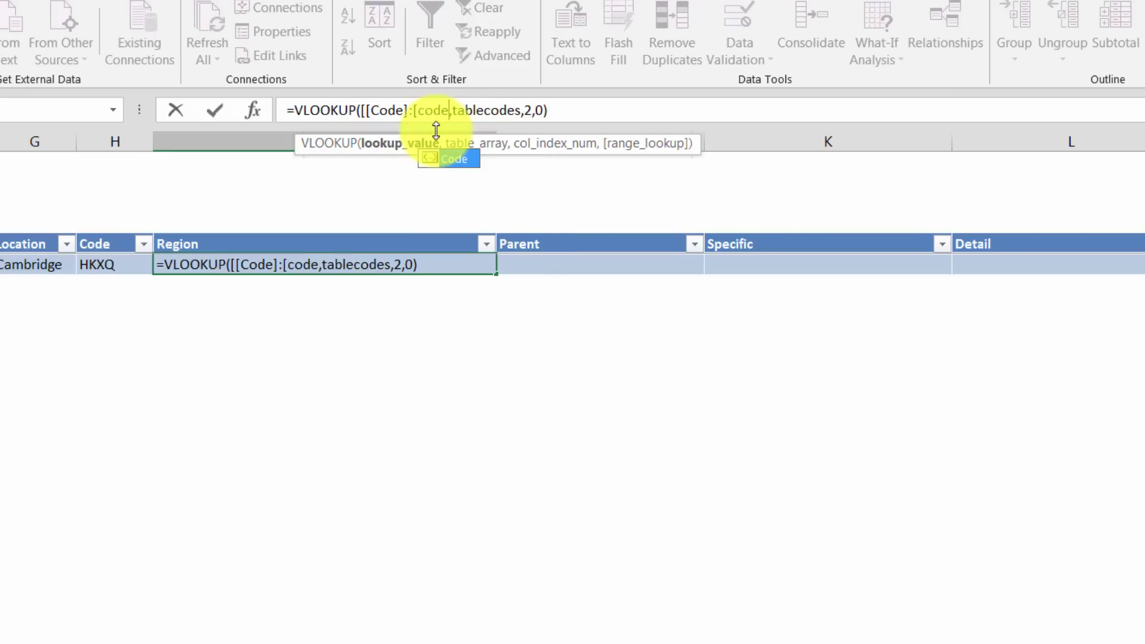
pyautogui.write(']]')
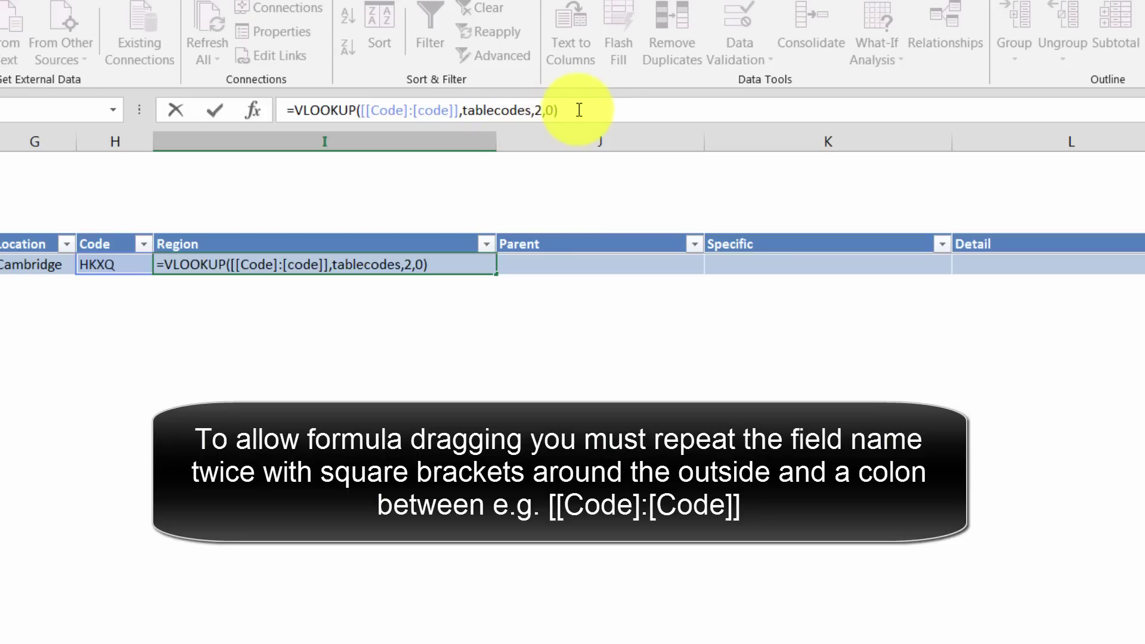
# Commit the revised Region formula and fill it across Parent, Specific and Detail
pyautogui.press('Return')
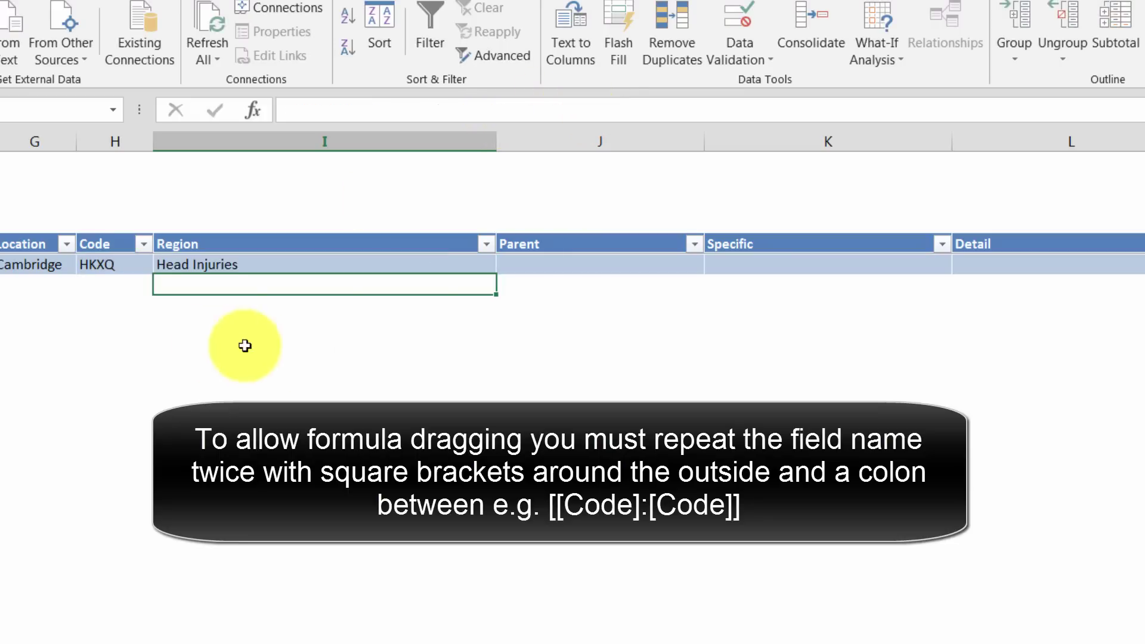
pyautogui.click(453, 263)
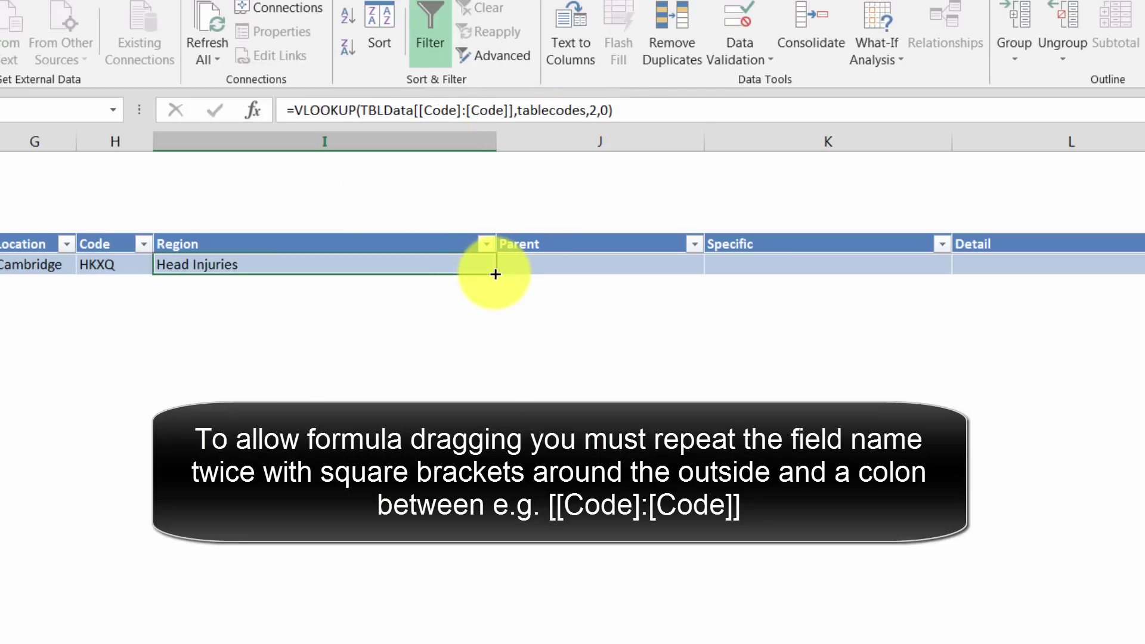
pyautogui.moveTo(496, 274); pyautogui.dragTo(1144, 239)
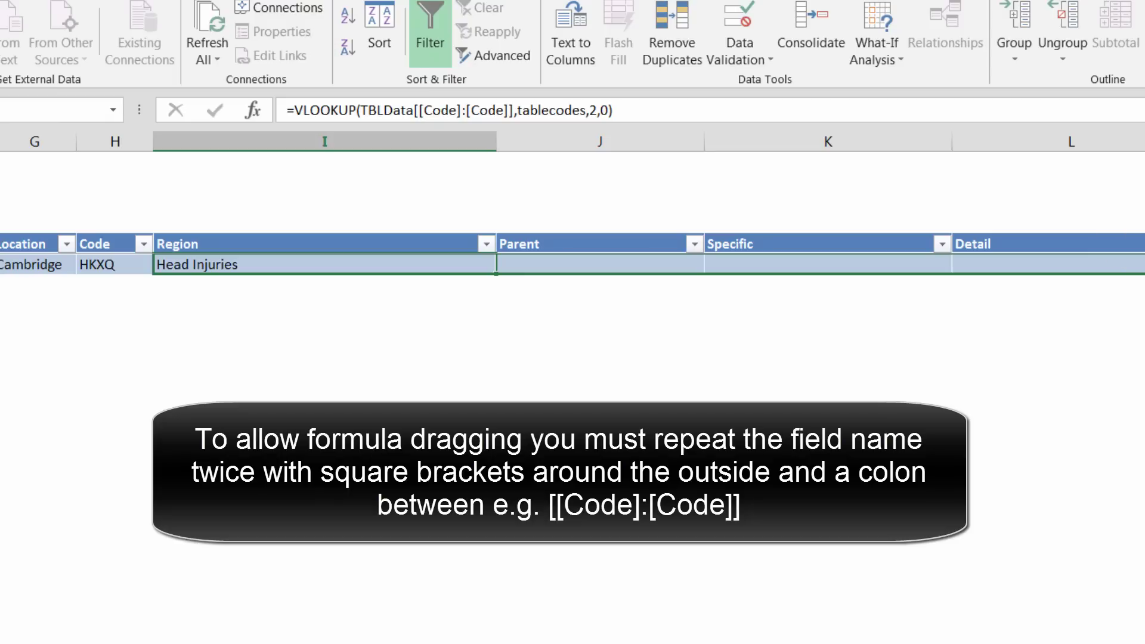
# Set the lookup column index to 3 for Parent and 4 for Specific
pyautogui.doubleClick(567, 264)
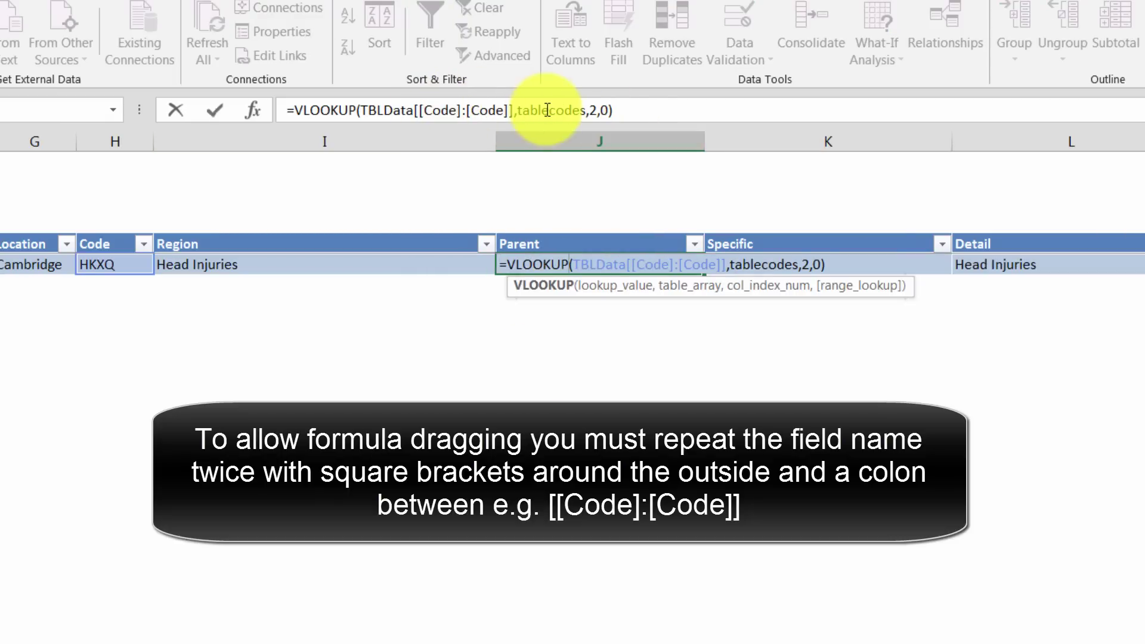
pyautogui.click(594, 111)
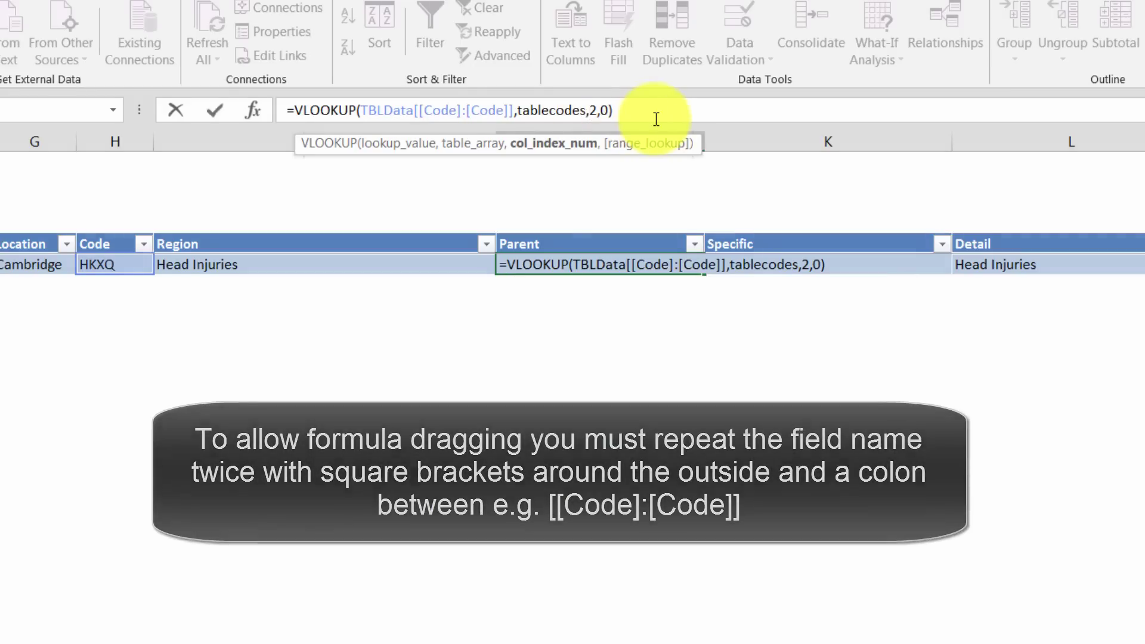
pyautogui.press('BackSpace')
pyautogui.write('3')
pyautogui.press('Return')
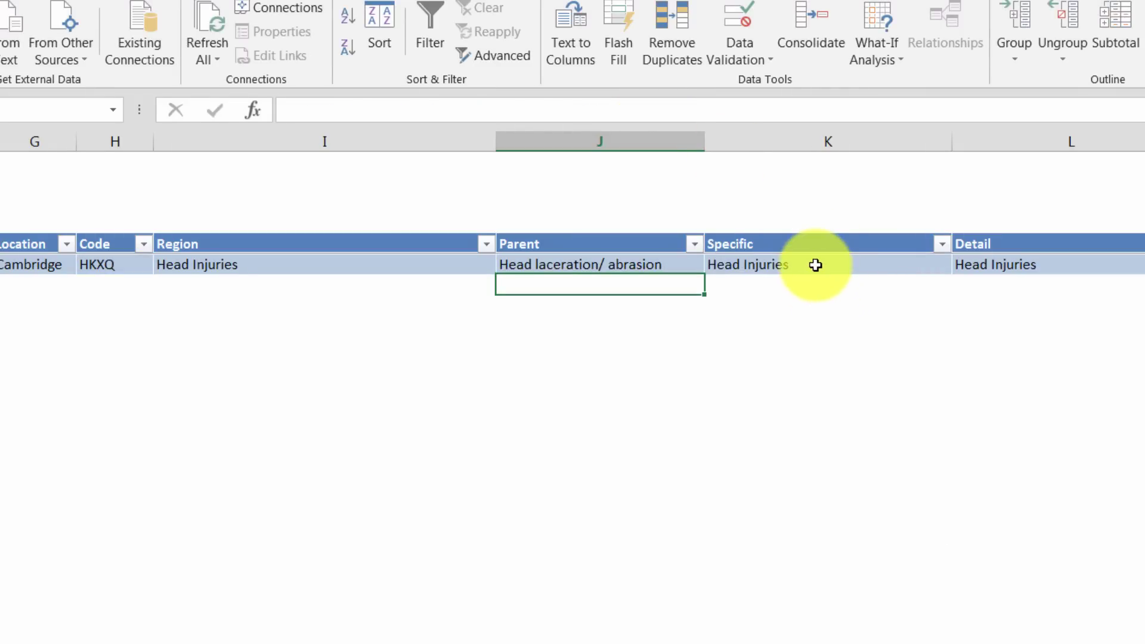
pyautogui.click(792, 263)
pyautogui.click(594, 110)
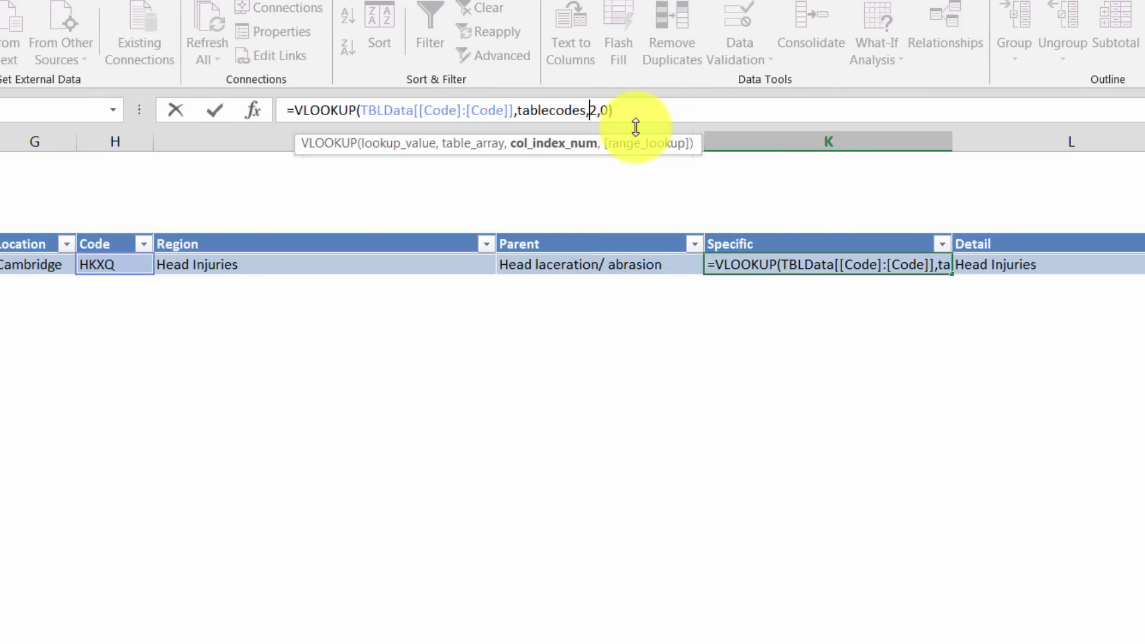
pyautogui.press('BackSpace')
pyautogui.write('4')
pyautogui.press('Return')
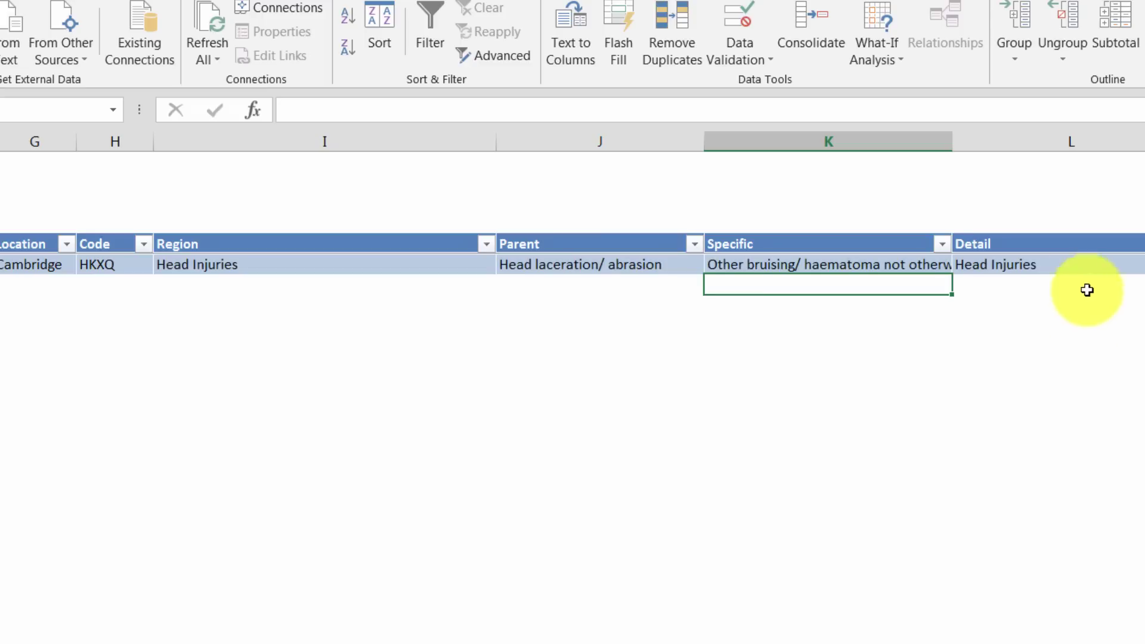
# Set the column index to 5 for Detail and for the neighbouring lookup cell
pyautogui.click(1057, 273)
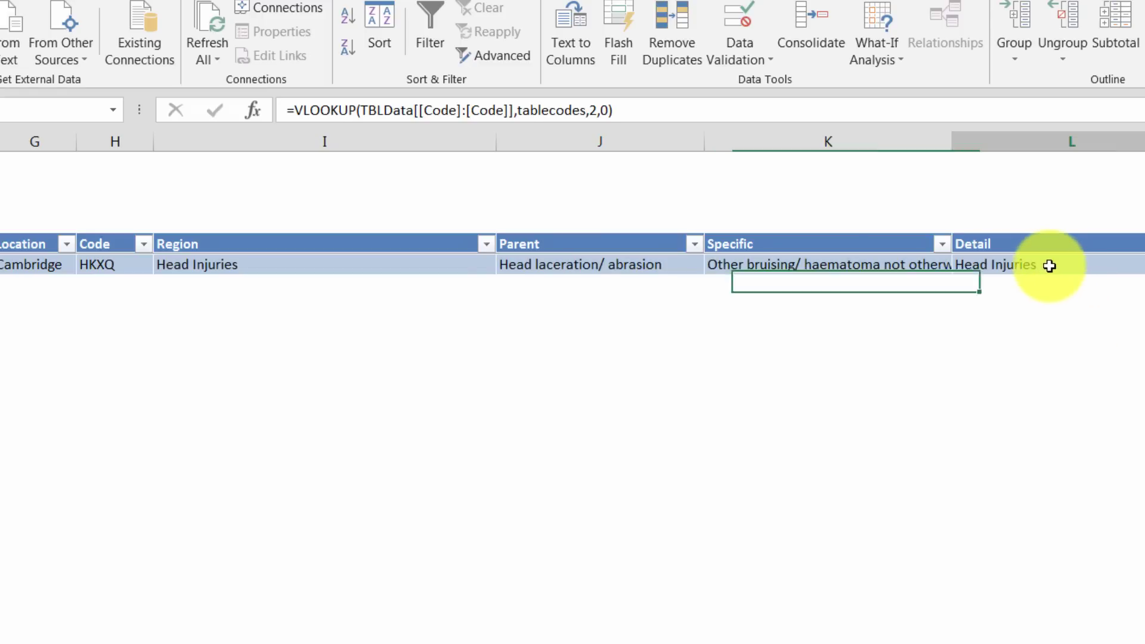
pyautogui.click(599, 110)
pyautogui.press('BackSpace')
pyautogui.write('5')
pyautogui.press('Return')
pyautogui.press('Up')
pyautogui.press('Left')
pyautogui.press('Left')
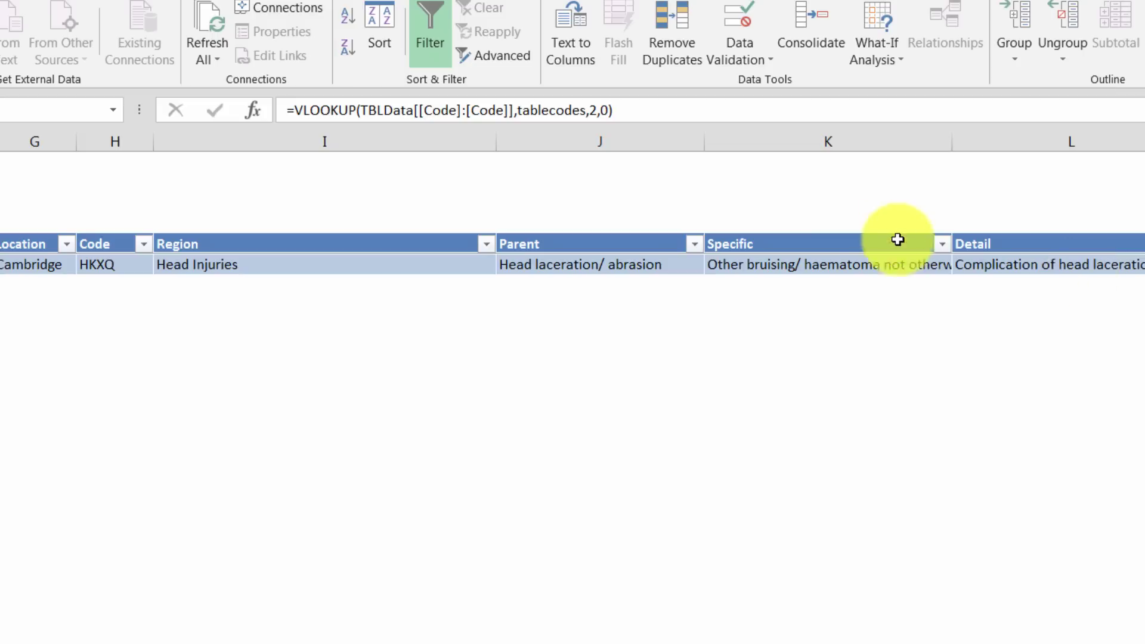
pyautogui.click(596, 112)
pyautogui.click(596, 114)
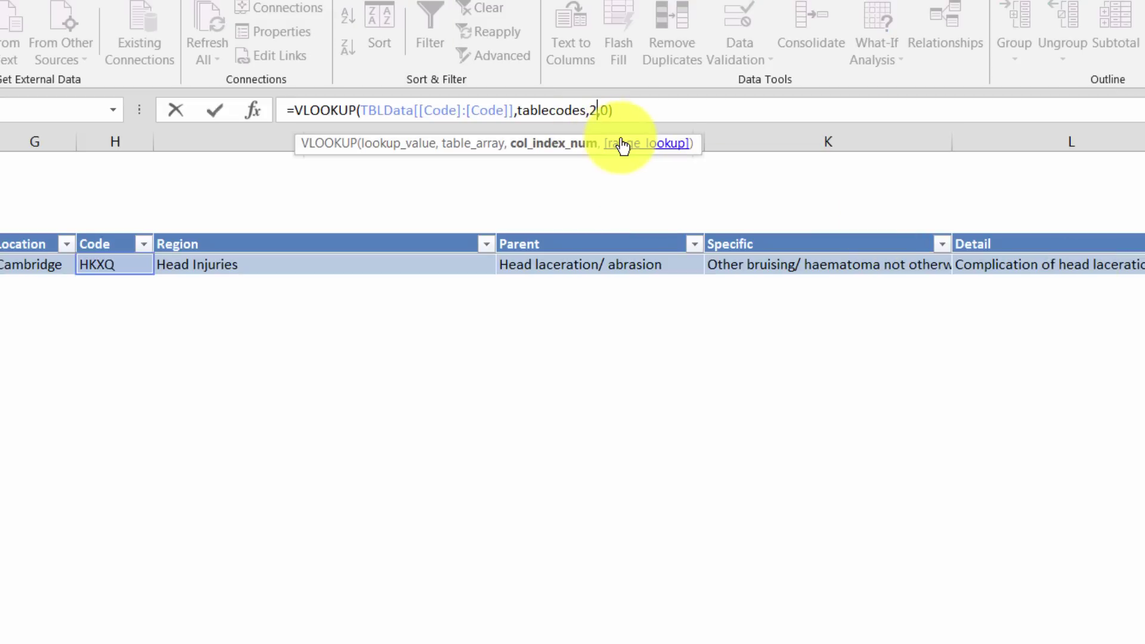
pyautogui.press('BackSpace')
pyautogui.write('5')
pyautogui.press('Return')
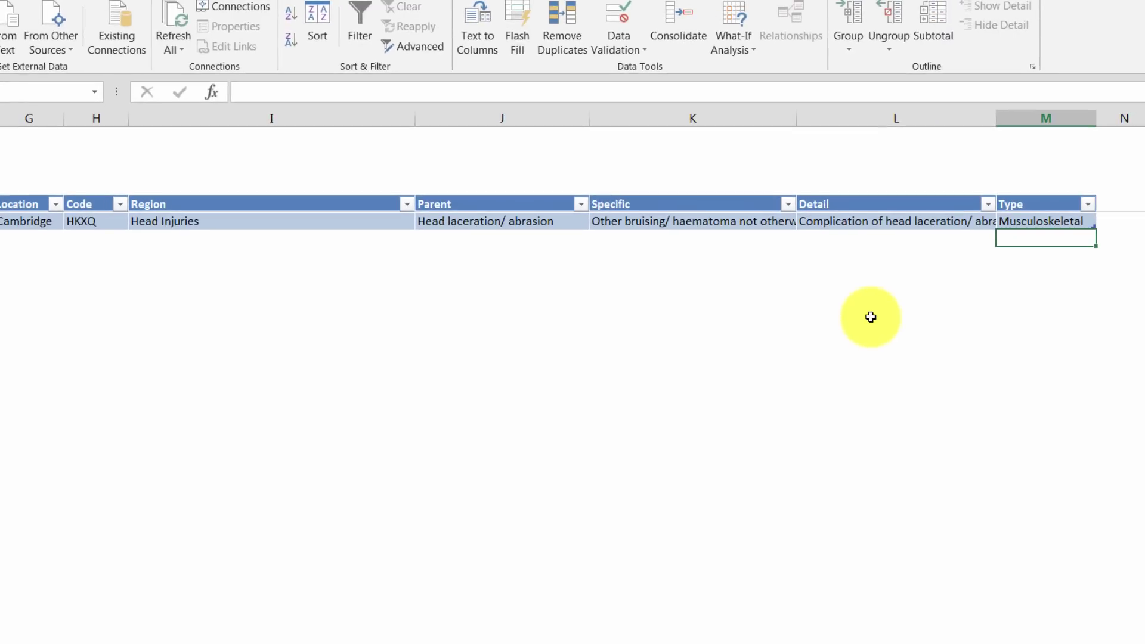
# Browse the injury code list on the Codes sheet
pyautogui.click(78, 639)
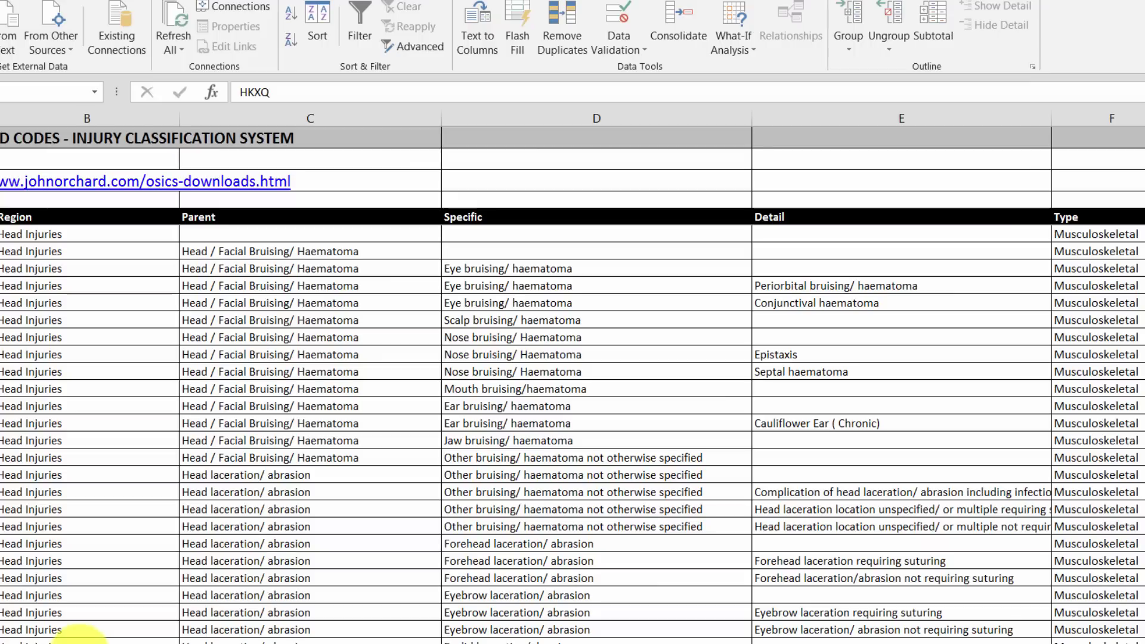
pyautogui.click(1, 560)
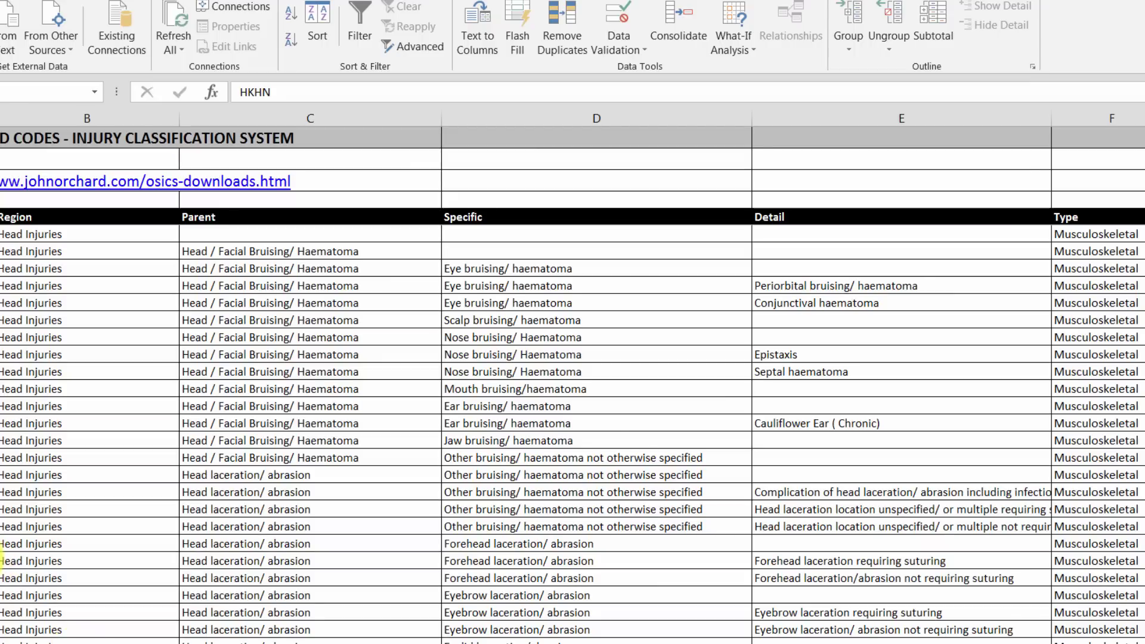
pyautogui.scroll(-10, 1, 560)
pyautogui.scroll(-15, 1, 560)
pyautogui.scroll(-8, 2, 561)
pyautogui.scroll(-2, 2, 560)
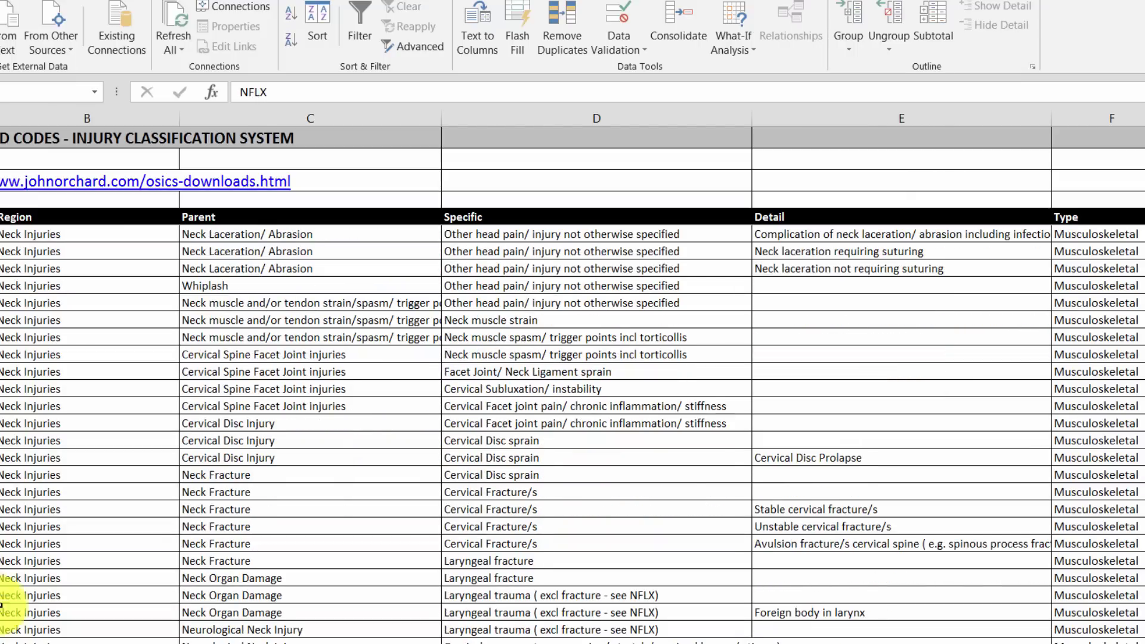
# Replace code HKXQ with NFCA, so the row shows Neck Injuries and Cervical Fracture/s
pyautogui.click(9, 632)
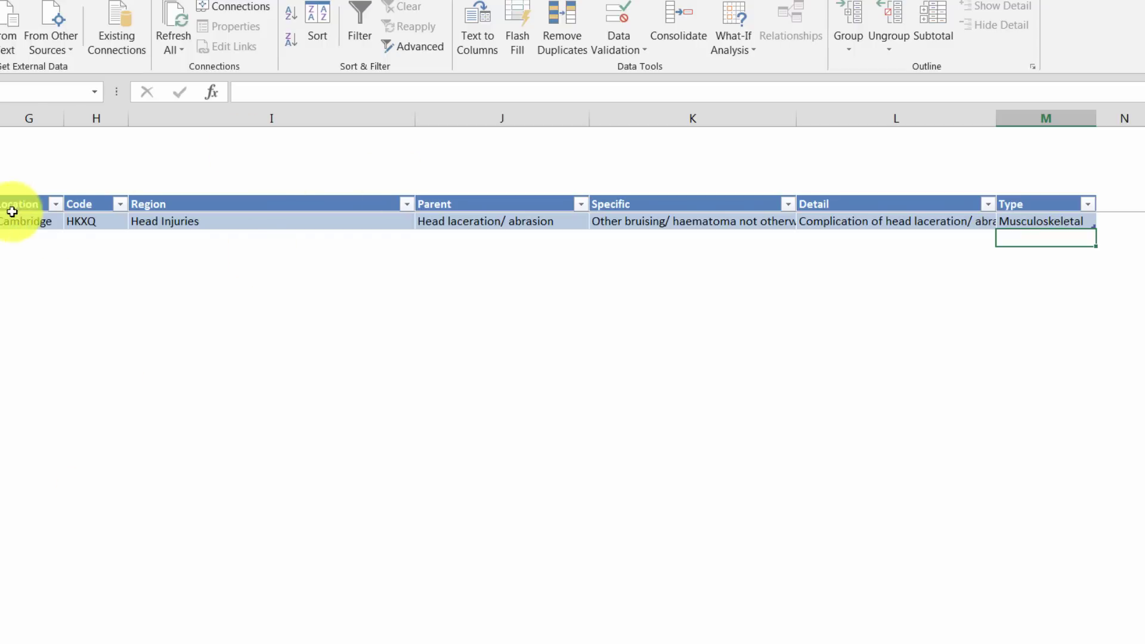
pyautogui.click(81, 221)
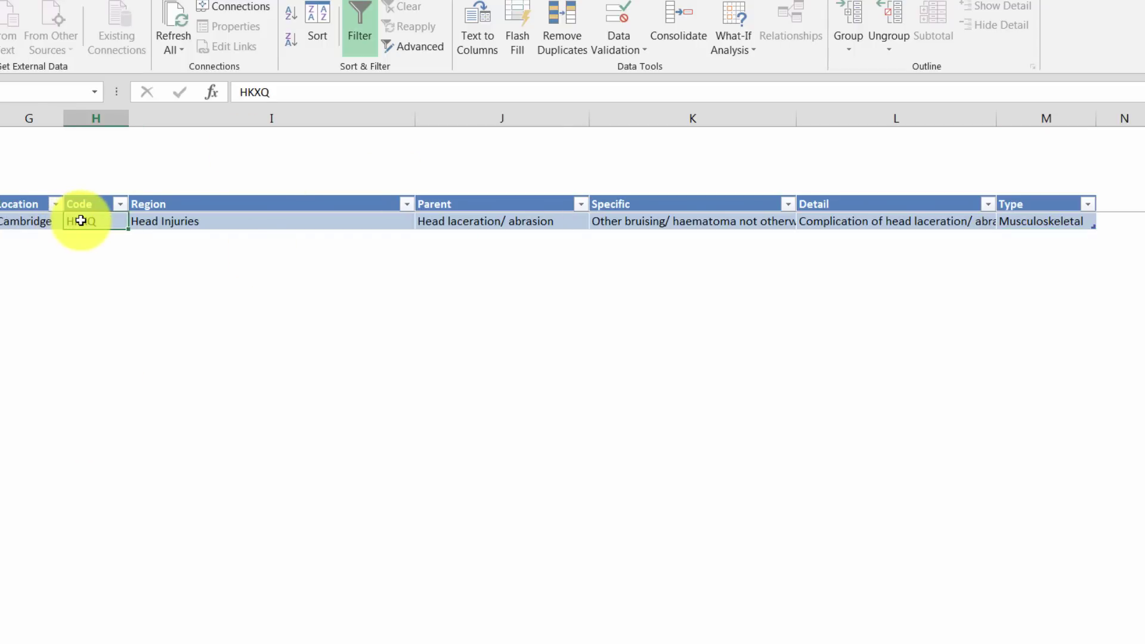
pyautogui.write('NFCA')
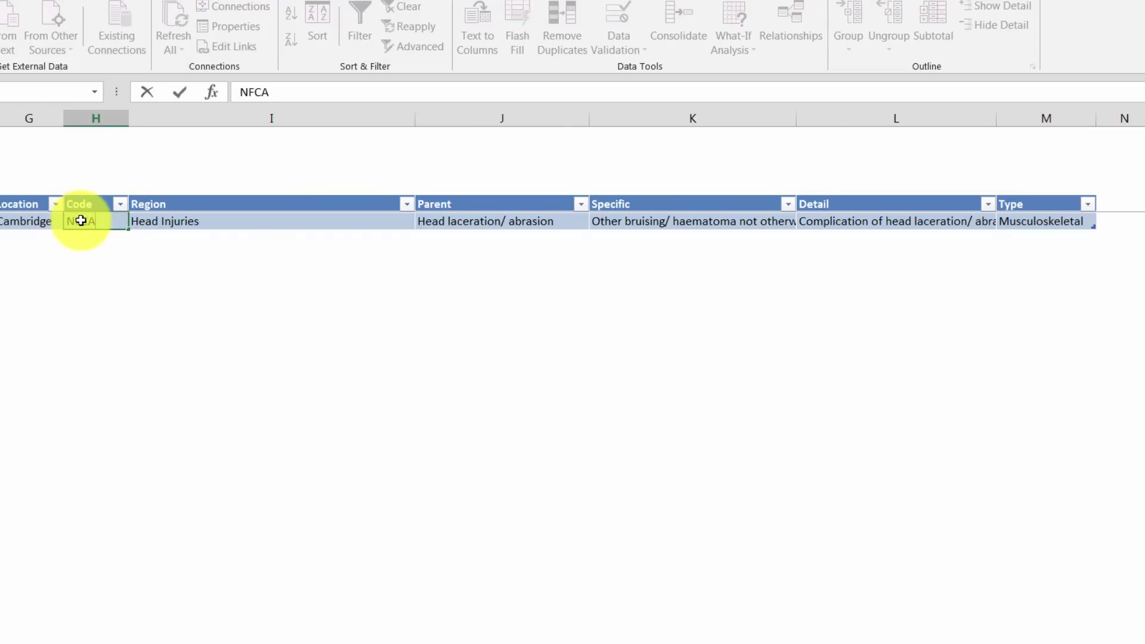
pyautogui.press('Return')
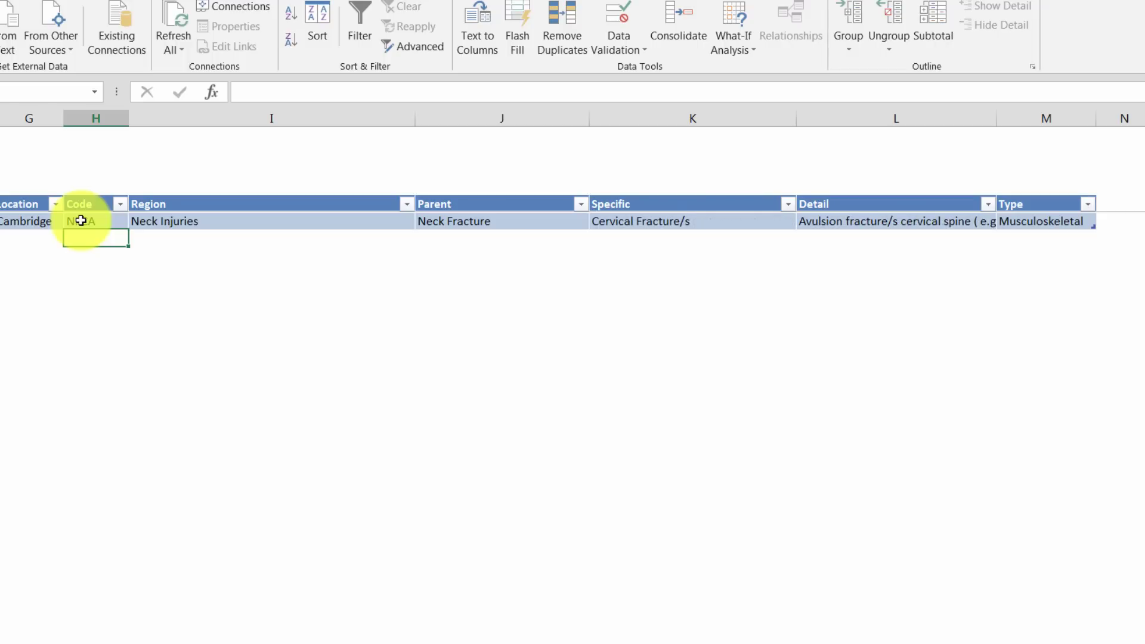
pyautogui.press('Up')
pyautogui.press('Home')
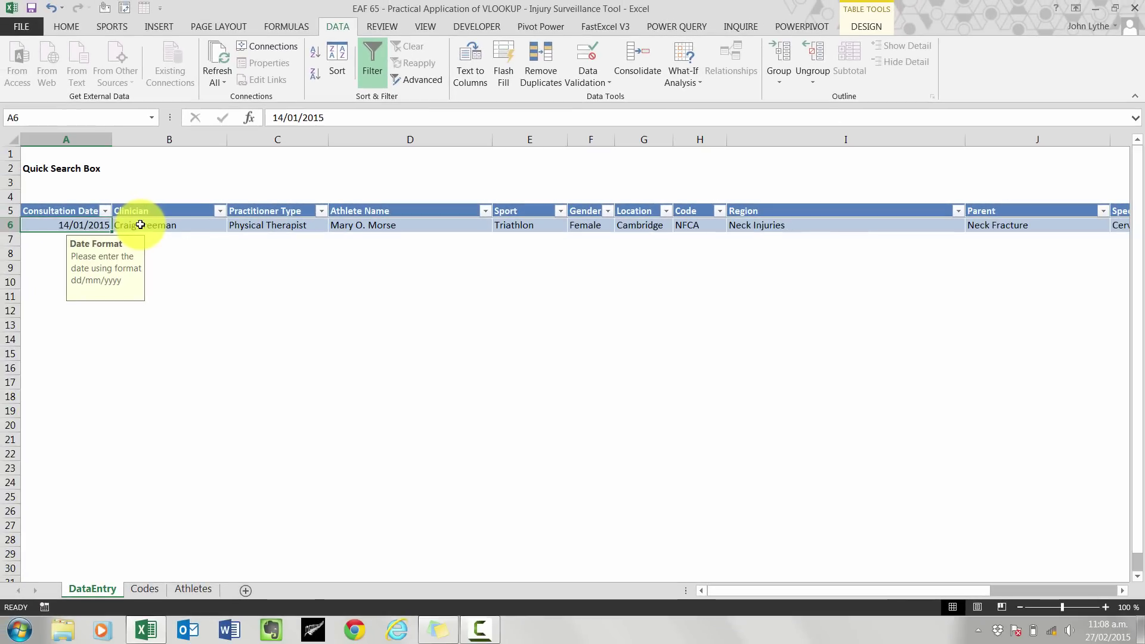
# Add a second entry dated 16/1/2016 and choose its clinician and athlete from the dropdowns
pyautogui.press('Down')
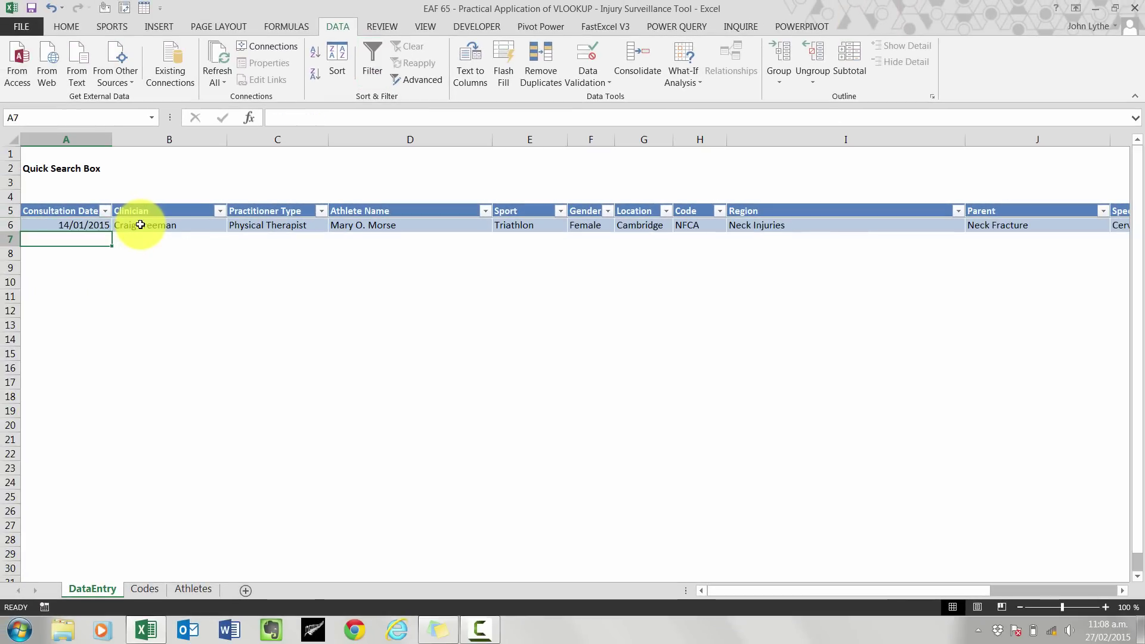
pyautogui.write('16/1/20')
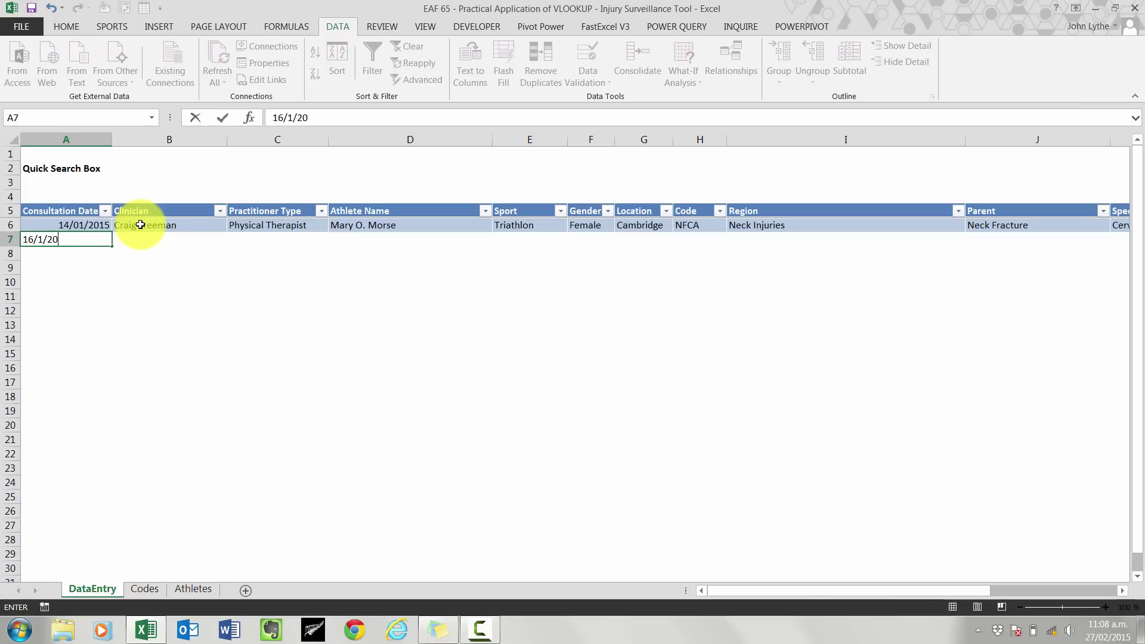
pyautogui.write('16')
pyautogui.hotkey('ctrl', 'Return')
pyautogui.press('Tab')
pyautogui.click(233, 239)
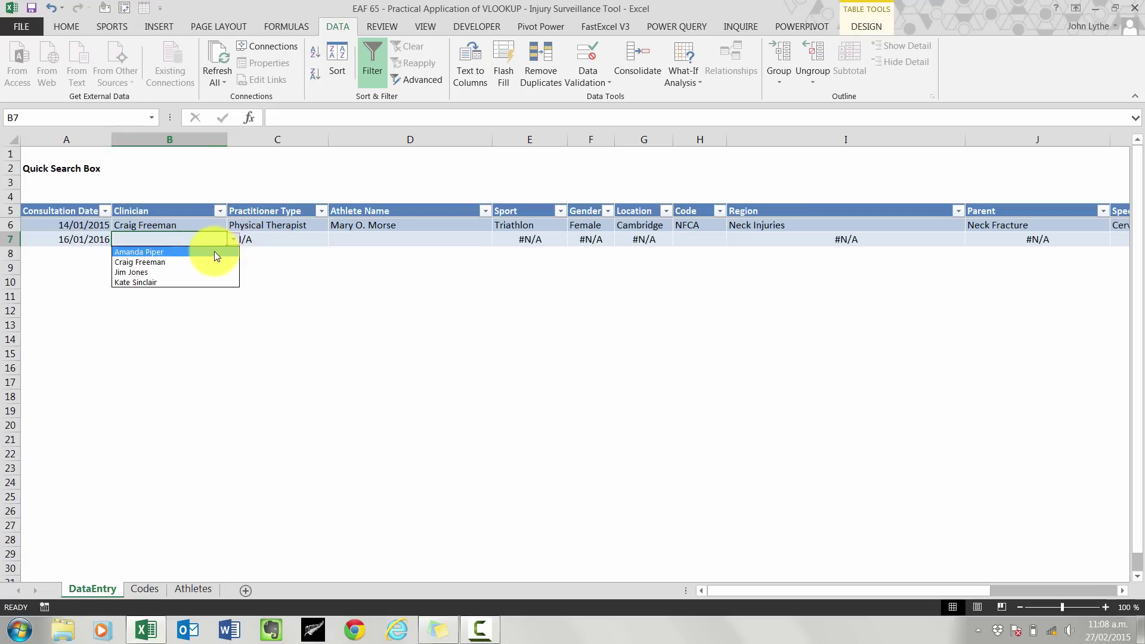
pyautogui.click(202, 281)
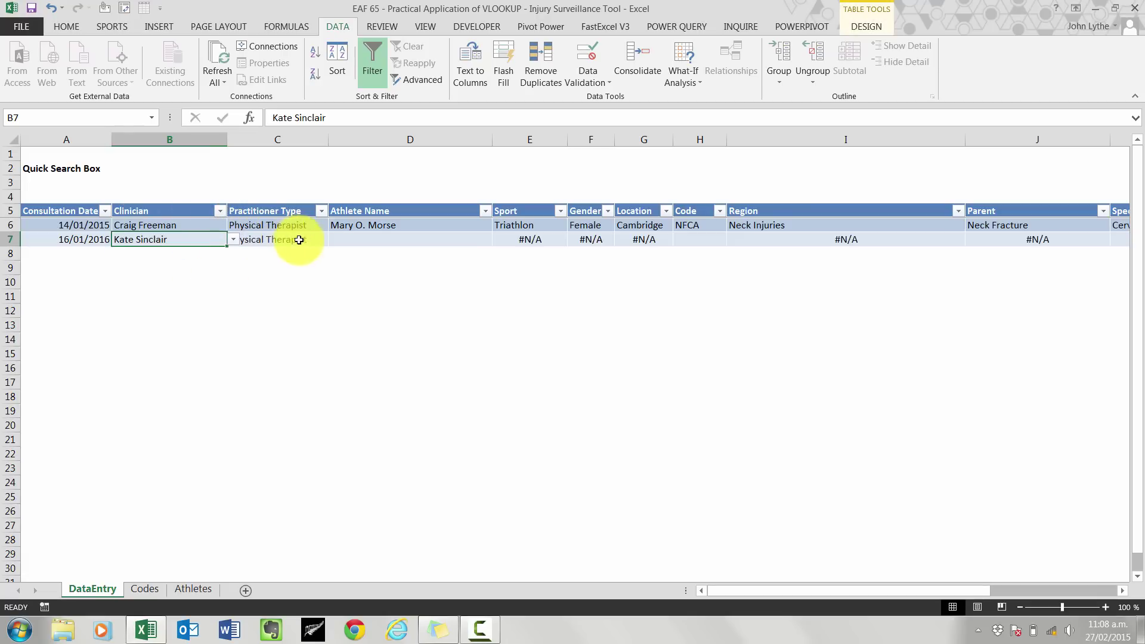
pyautogui.click(375, 238)
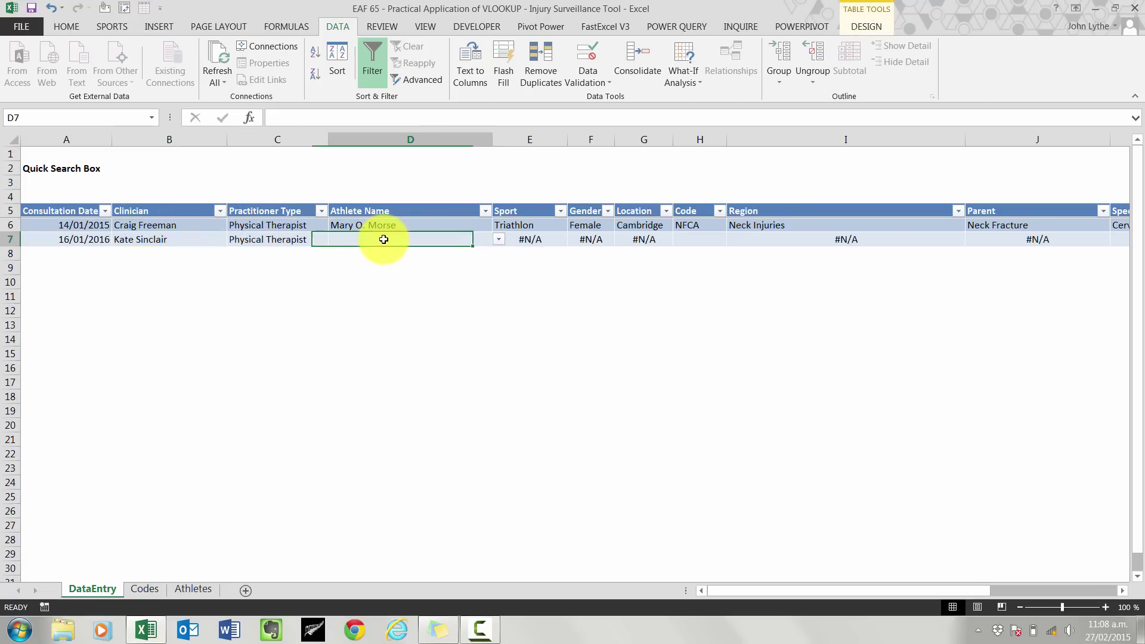
pyautogui.click(500, 243)
pyautogui.click(467, 274)
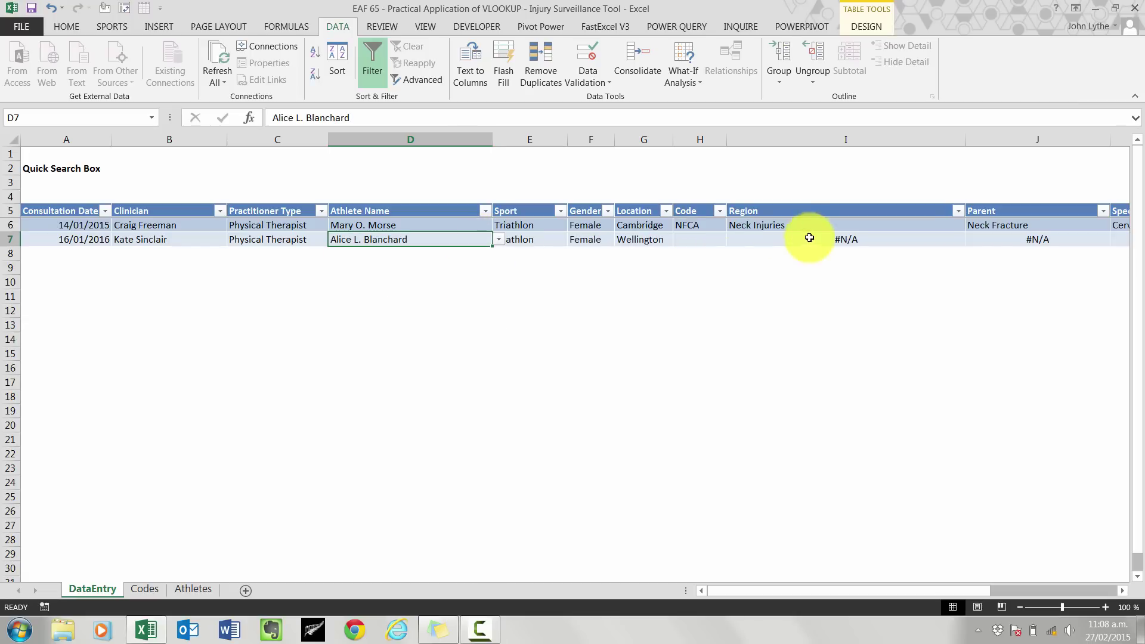
pyautogui.click(697, 239)
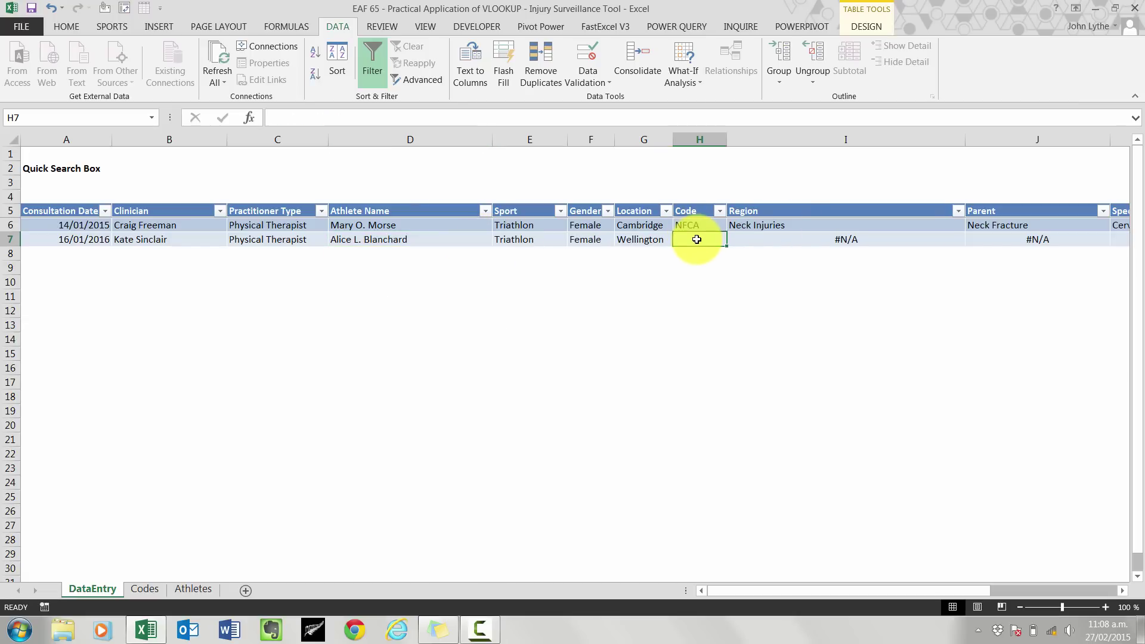
# Find SDAS on the Codes sheet and enter it as the second entry's code
pyautogui.click(144, 588)
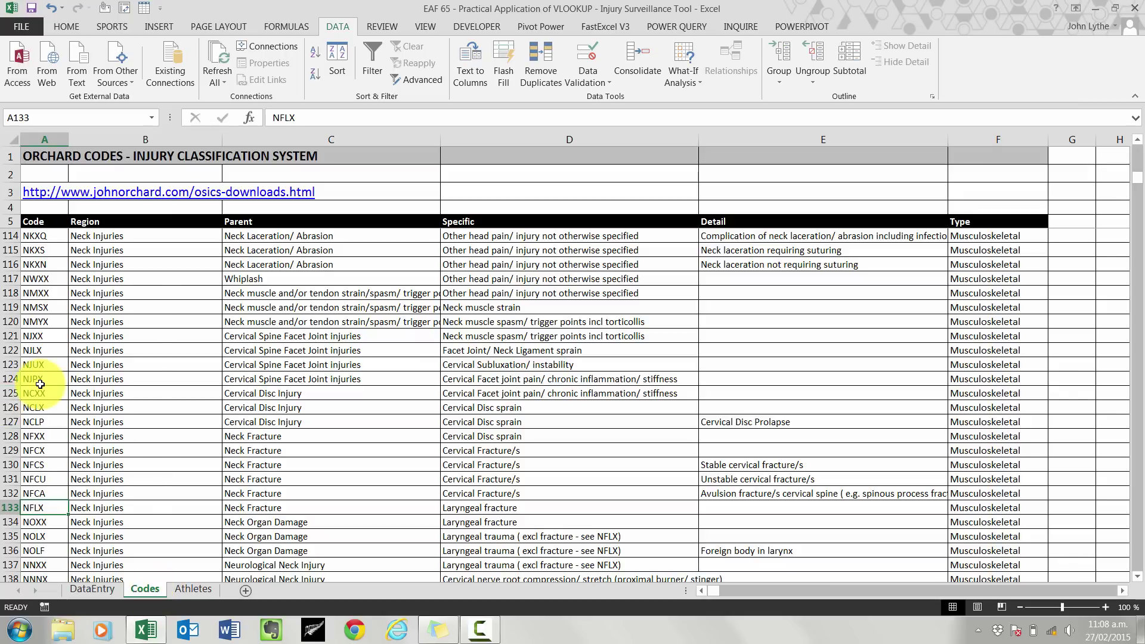
pyautogui.press('pagedown')
pyautogui.press('pagedown')
pyautogui.press('pagedown')
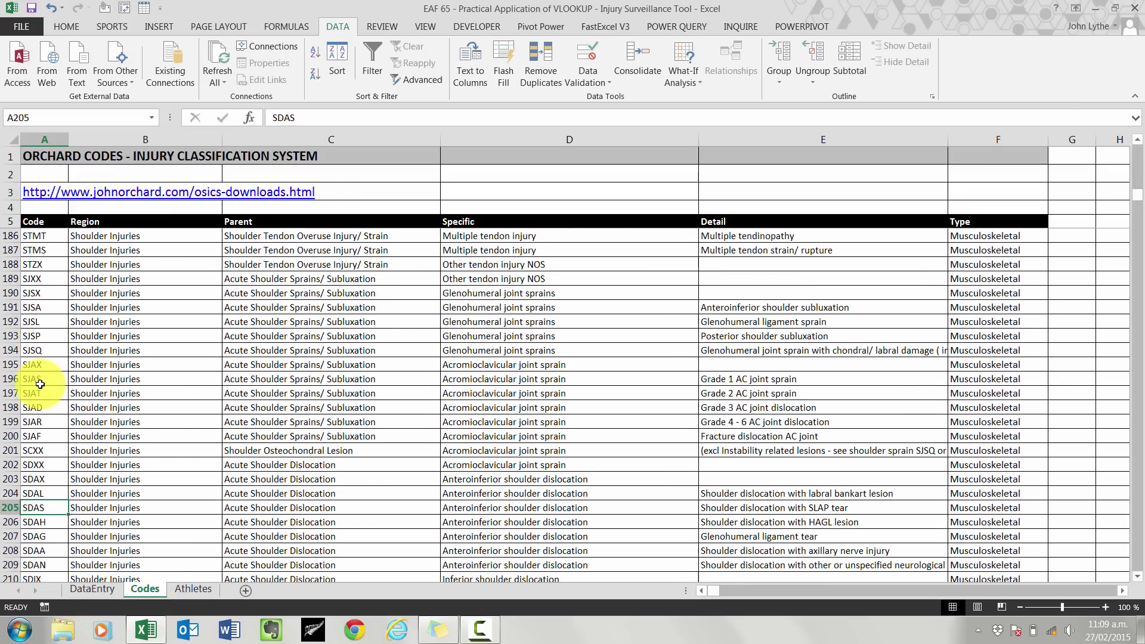
pyautogui.click(90, 589)
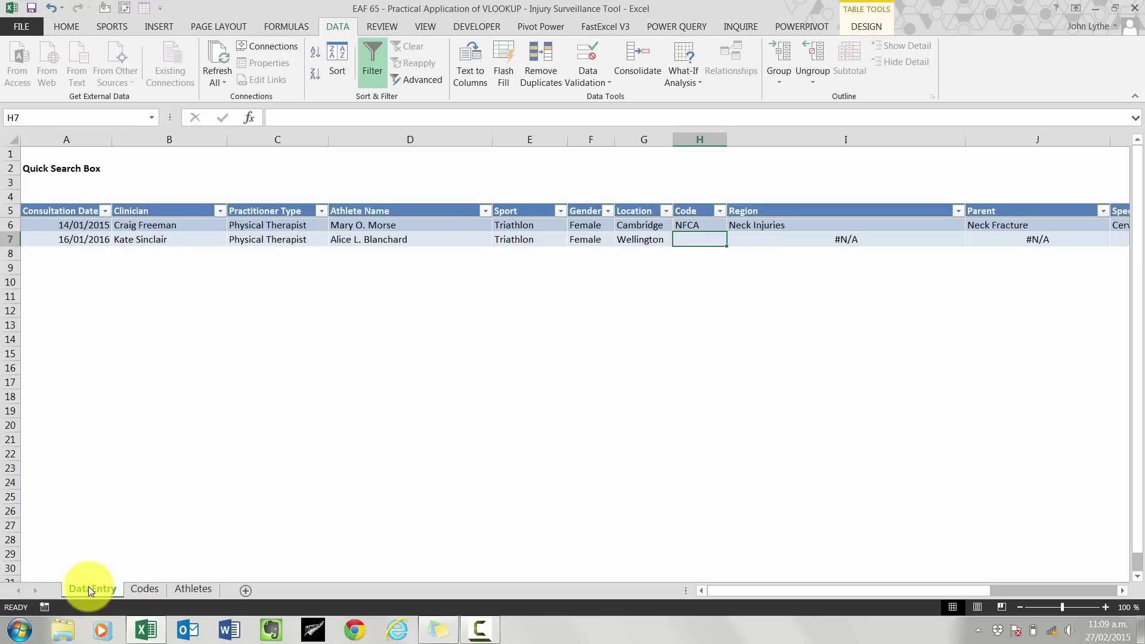
pyautogui.write('SDAS')
pyautogui.press('Tab')
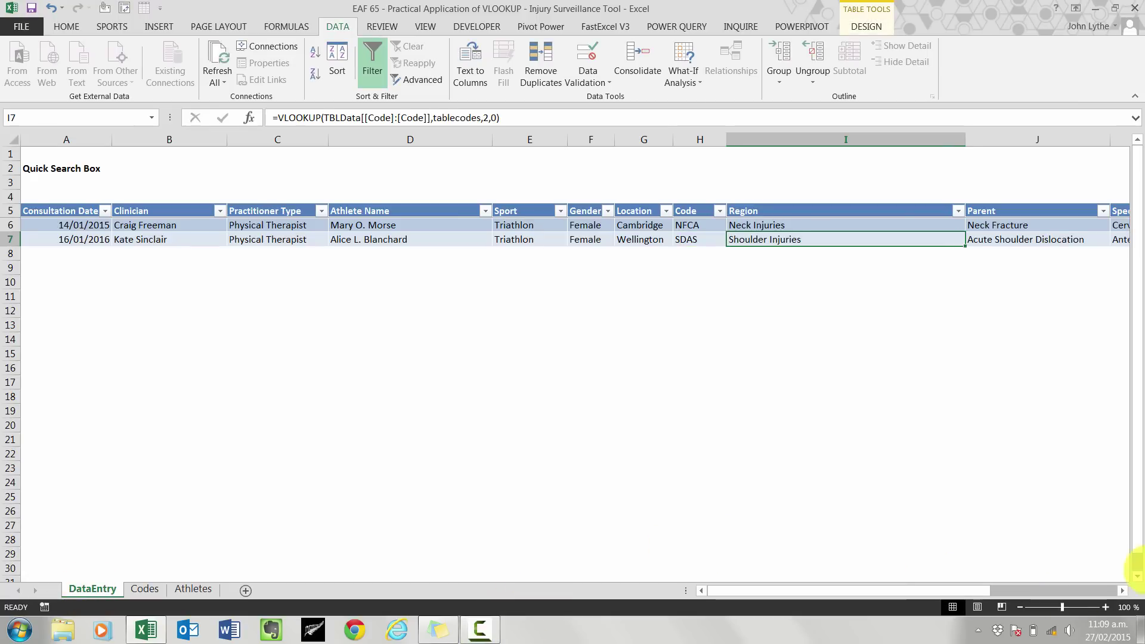
pyautogui.click(1123, 590)
pyautogui.click(1123, 591)
pyautogui.click(1124, 591)
pyautogui.click(1124, 591)
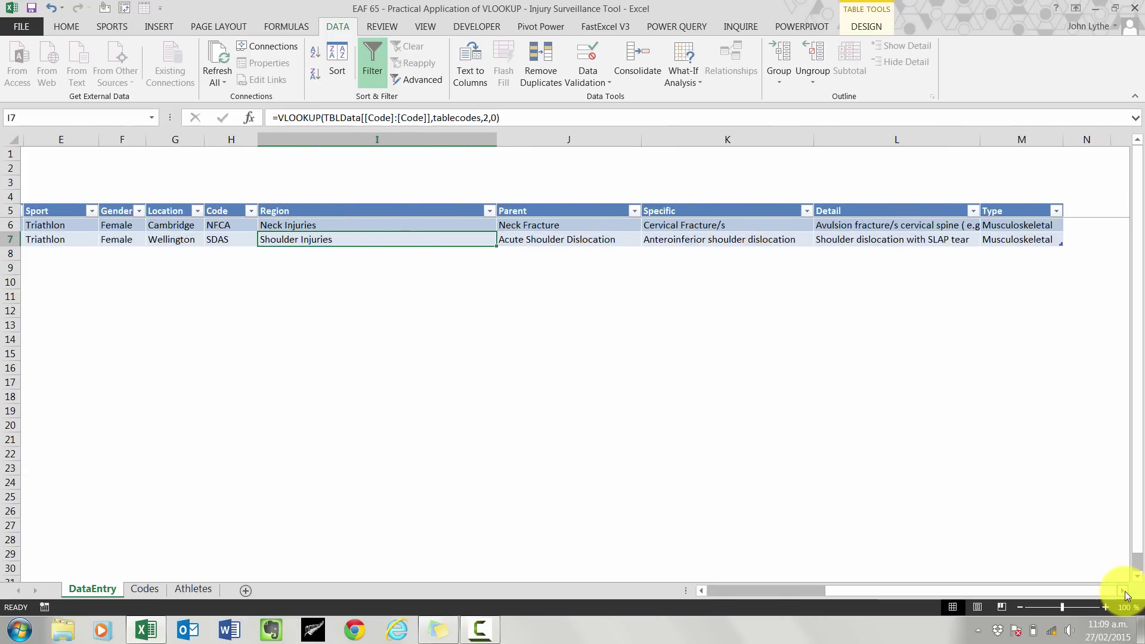
pyautogui.click(1123, 591)
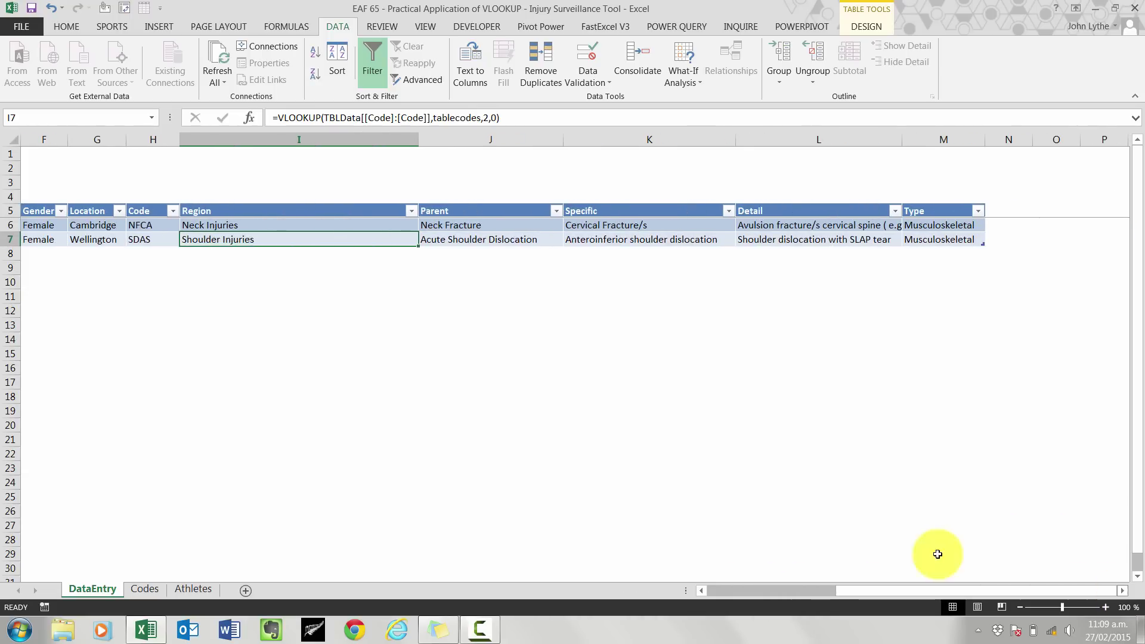
pyautogui.click(701, 591)
pyautogui.click(701, 591)
pyautogui.click(701, 591)
pyautogui.click(701, 591)
pyautogui.click(700, 590)
pyautogui.click(701, 591)
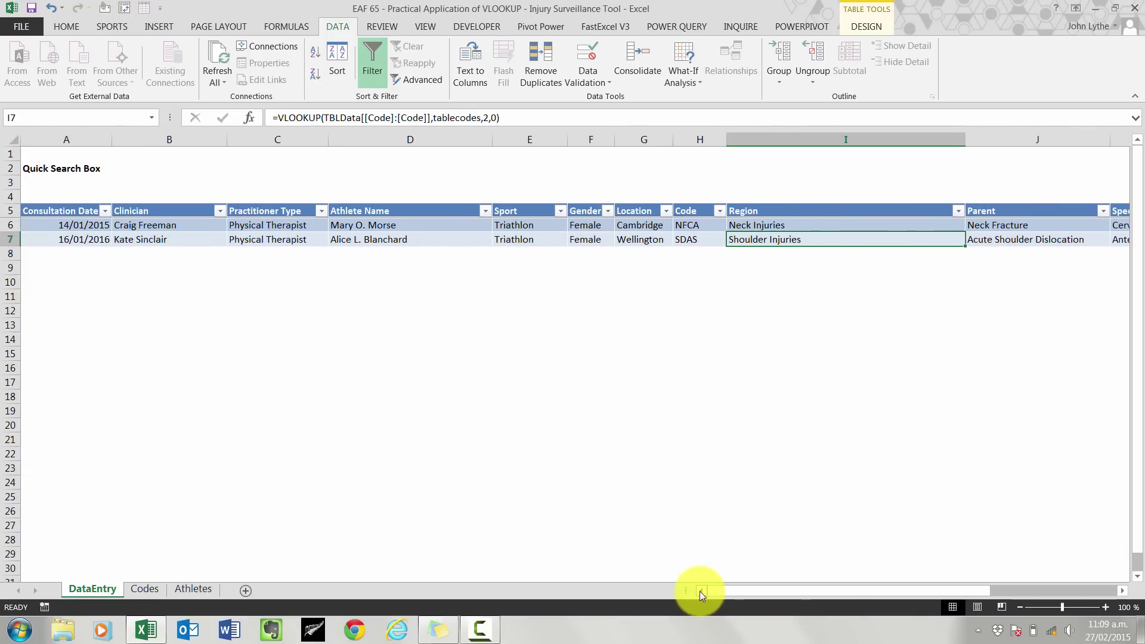